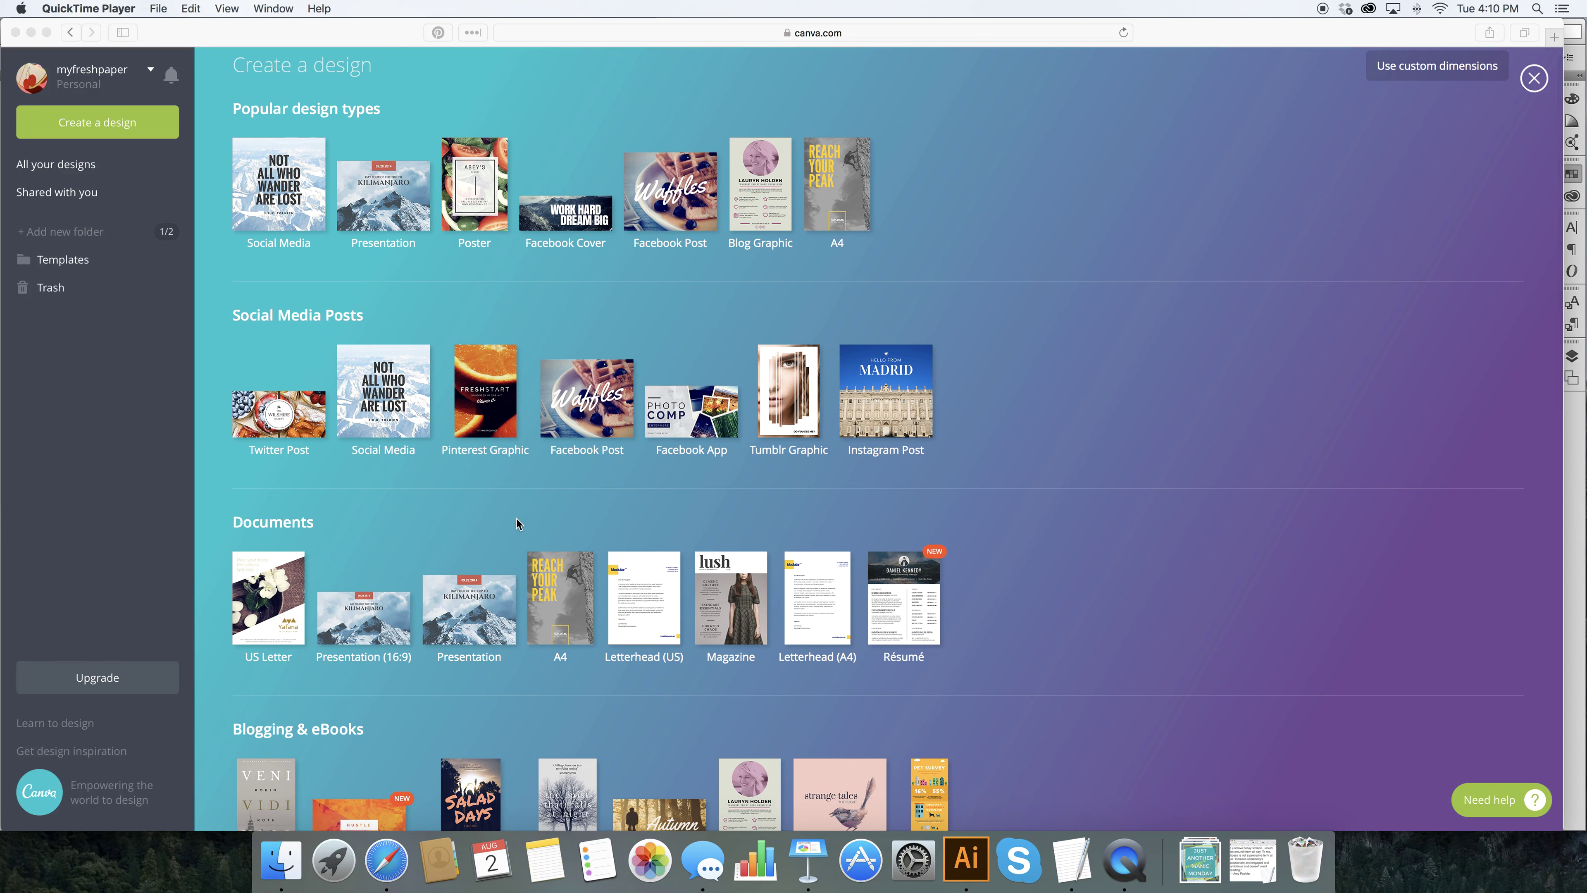
Start a new Instagram Post design
scroll(517, 523, down, 1)
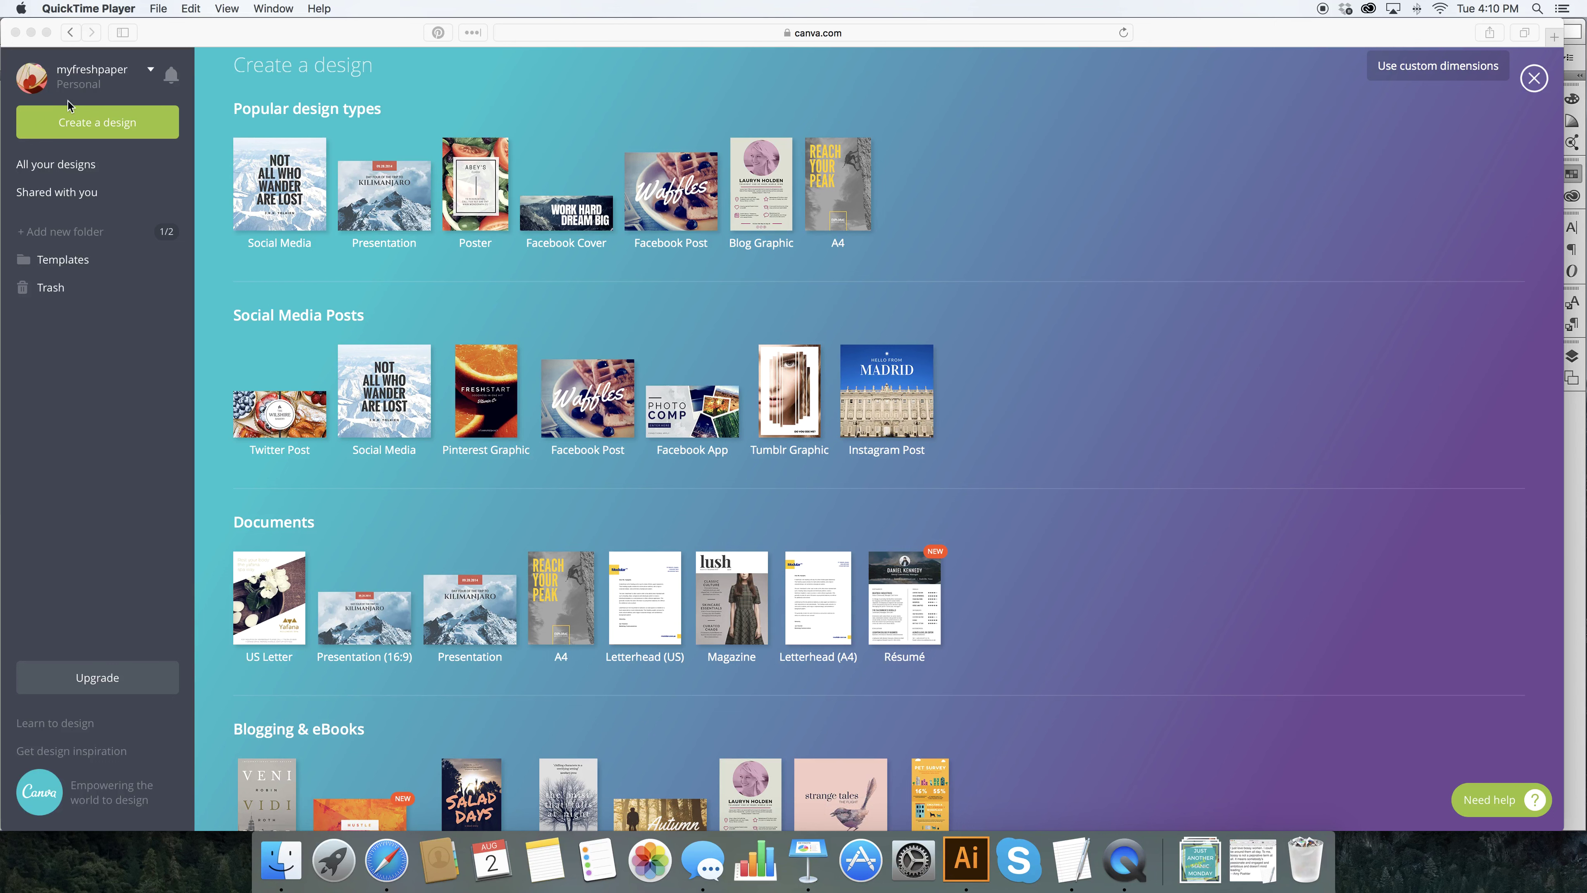
click(841, 464)
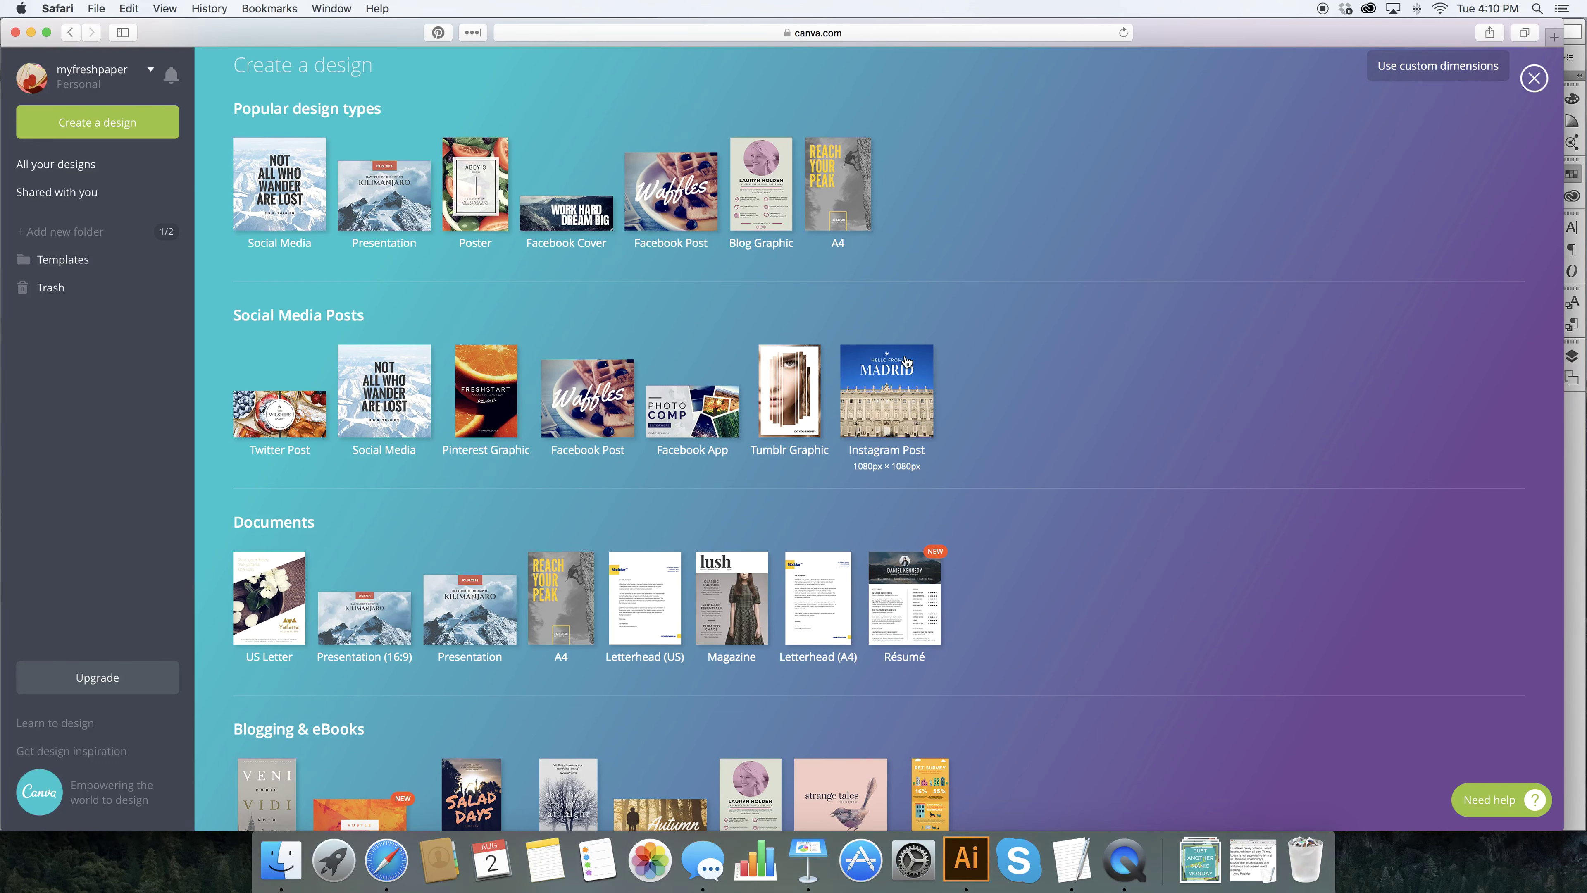
click(840, 464)
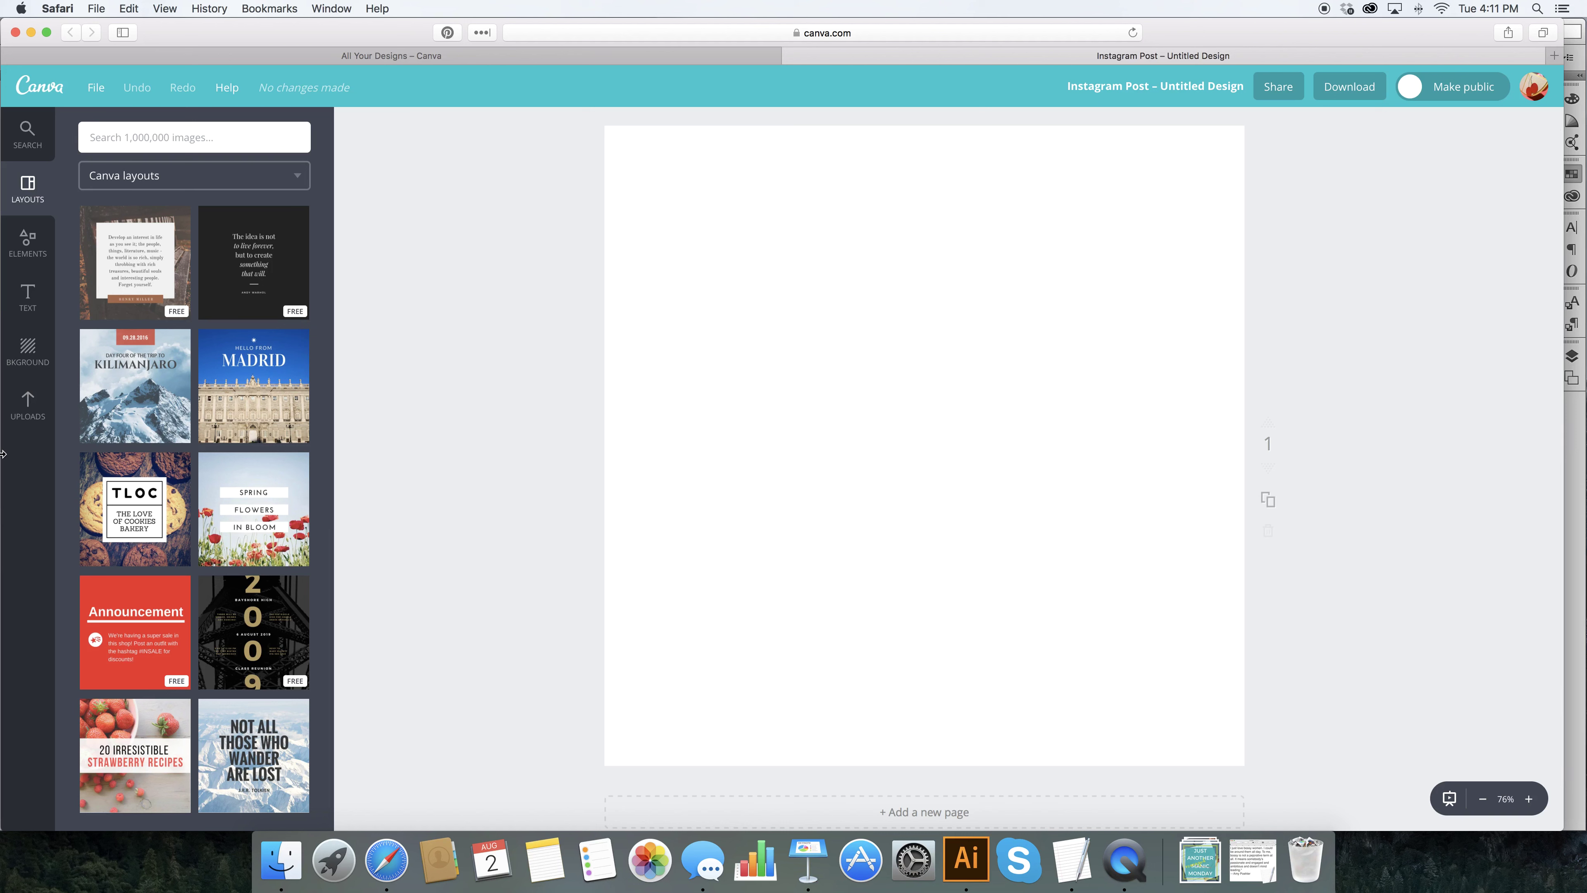
Place the uploaded photo of the woman with raised arms and enlarge it to fill the square page
click(28, 407)
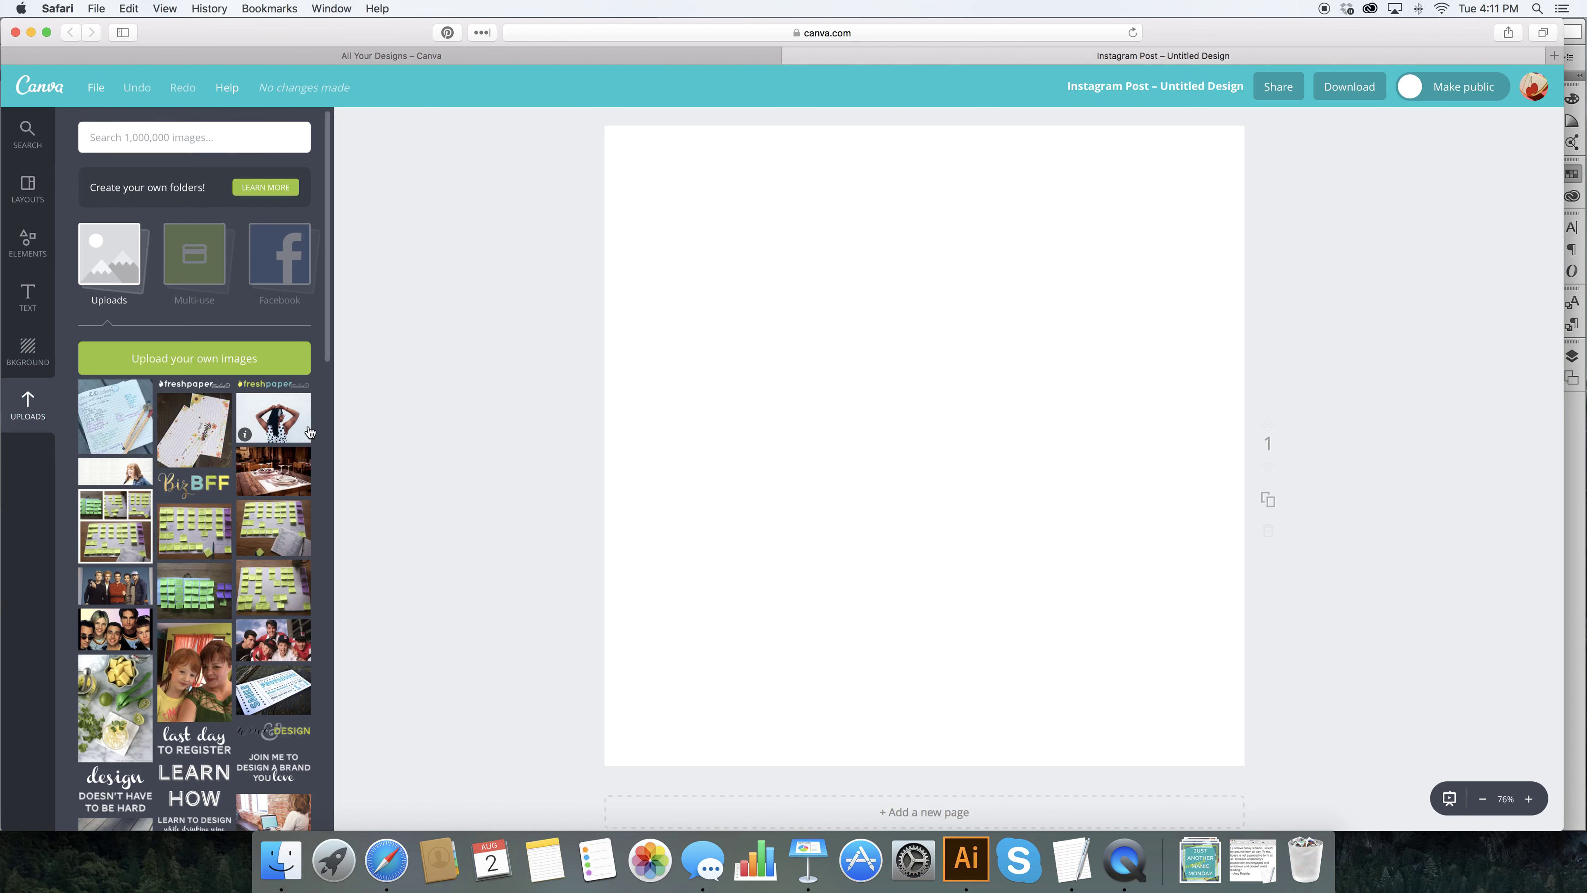
drag(309, 432, 805, 494)
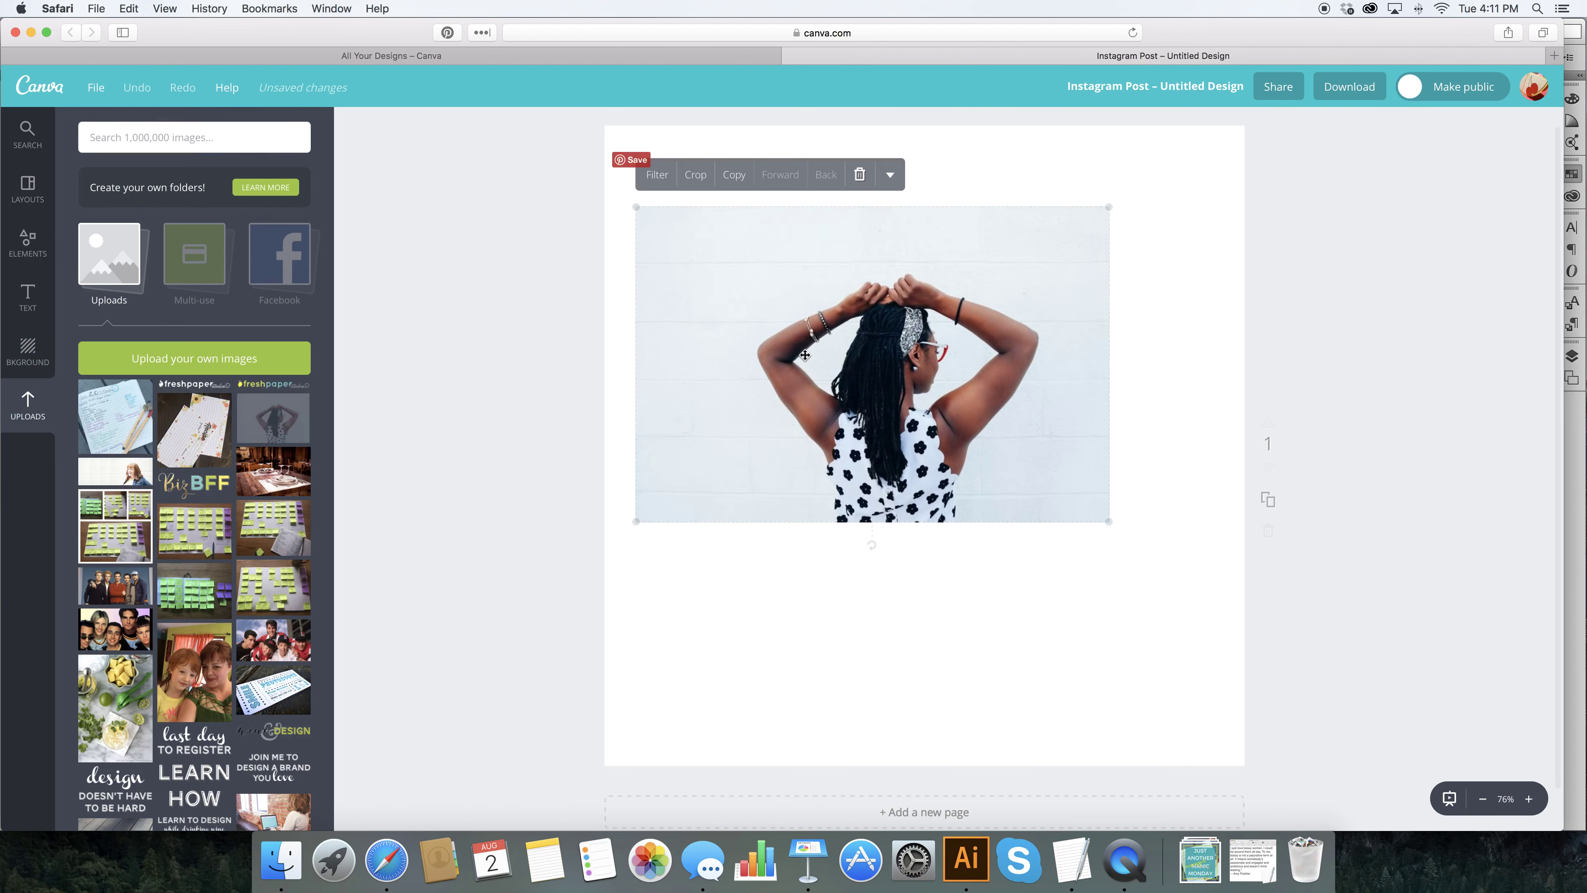
drag(636, 207, 501, 112)
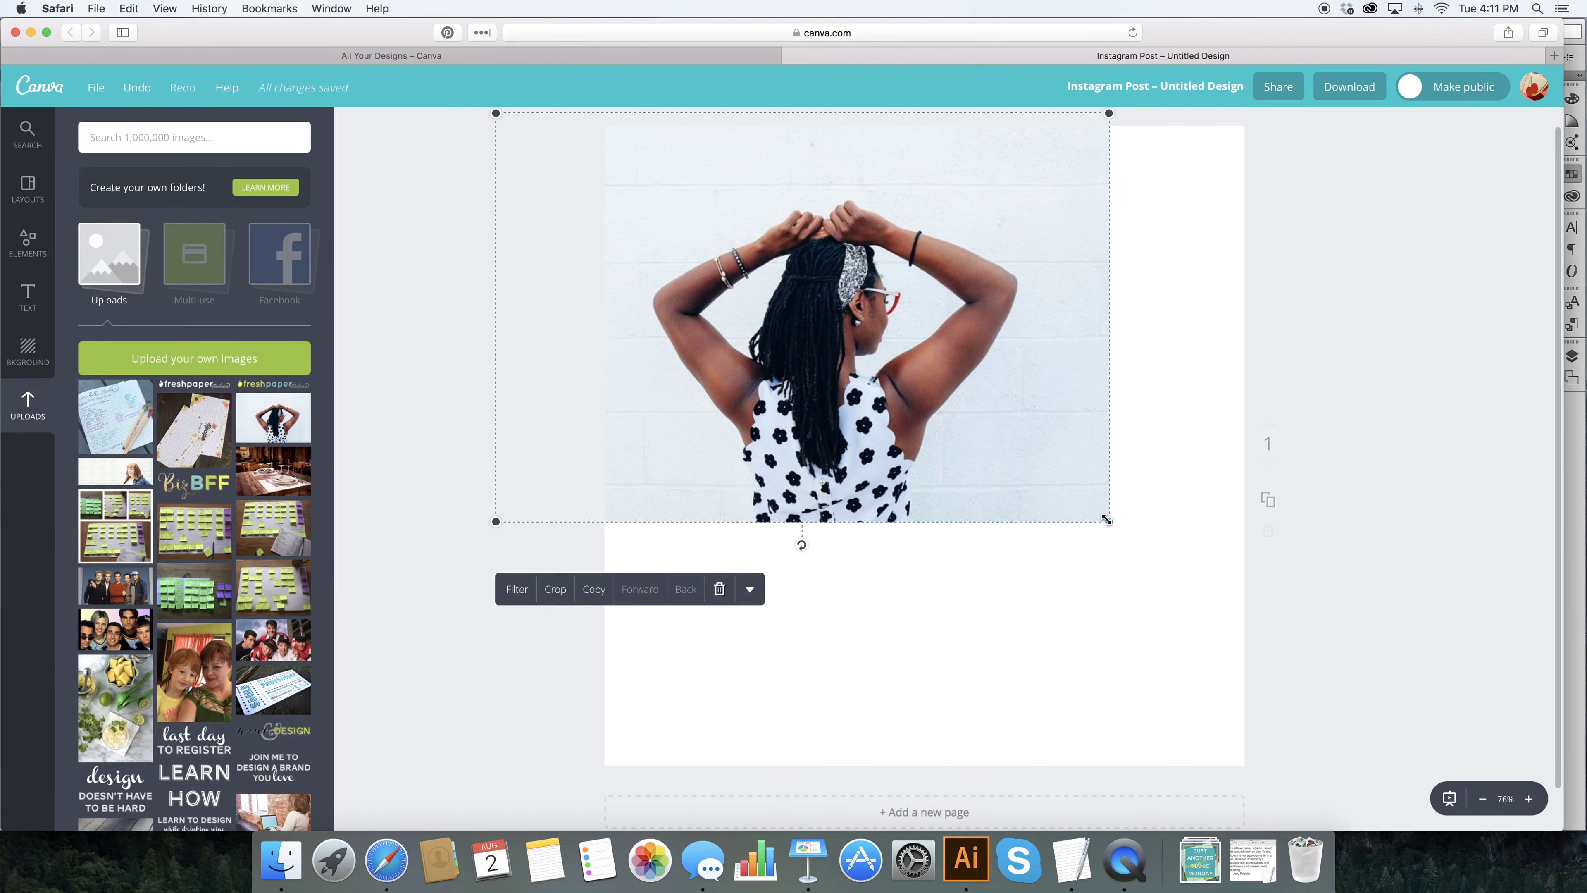
drag(1108, 522, 1487, 773)
drag(1089, 467, 976, 460)
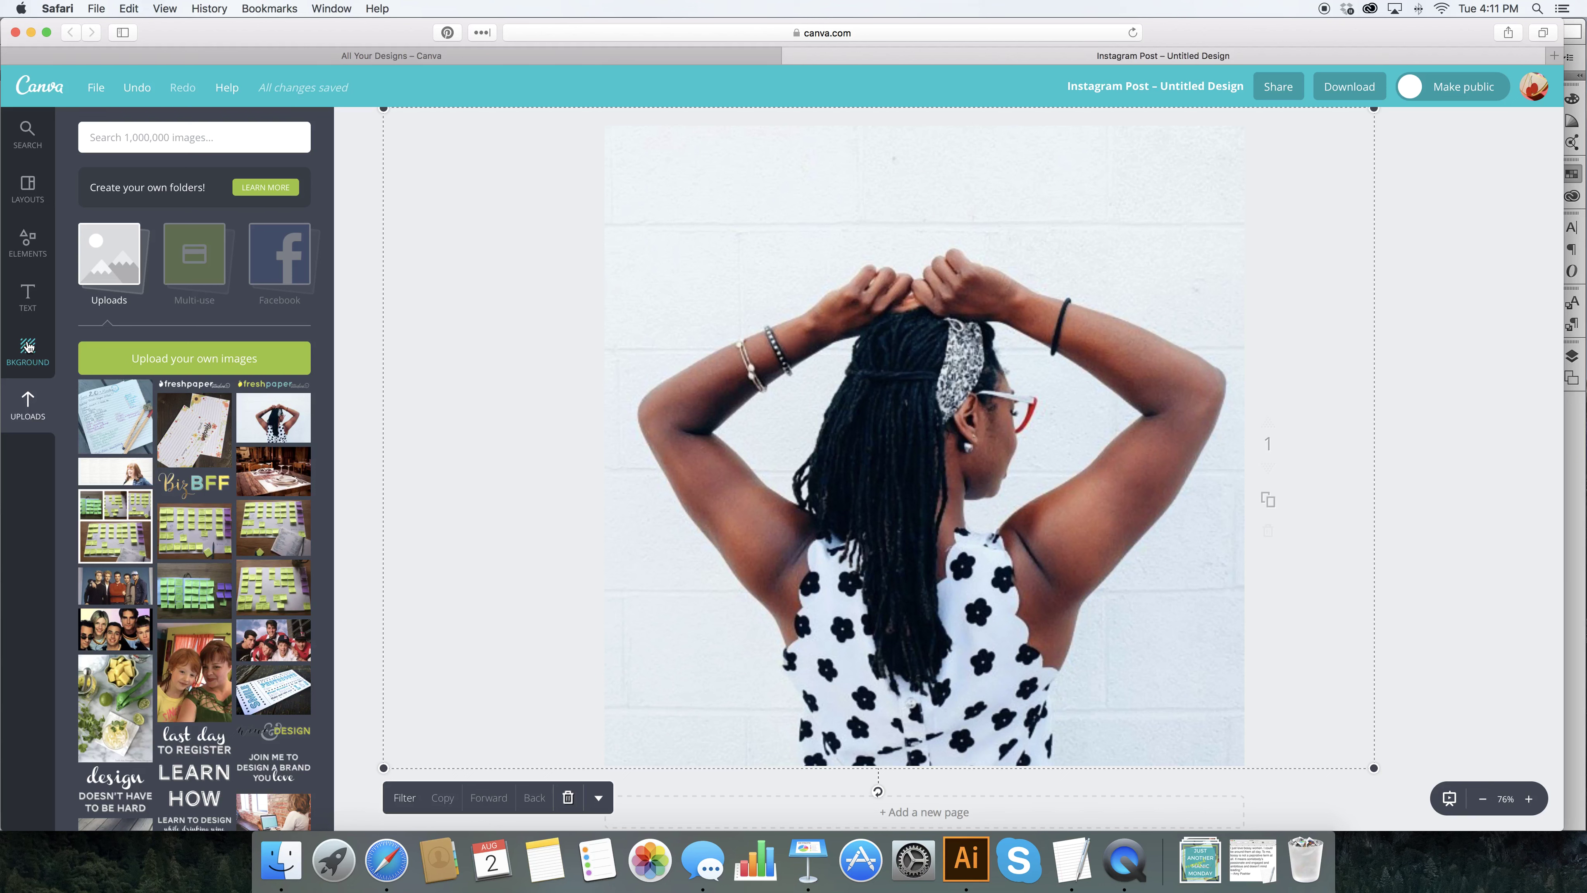
Add a square shape over the photo, enlarge it and centre it, leaving a thin photo border
click(28, 346)
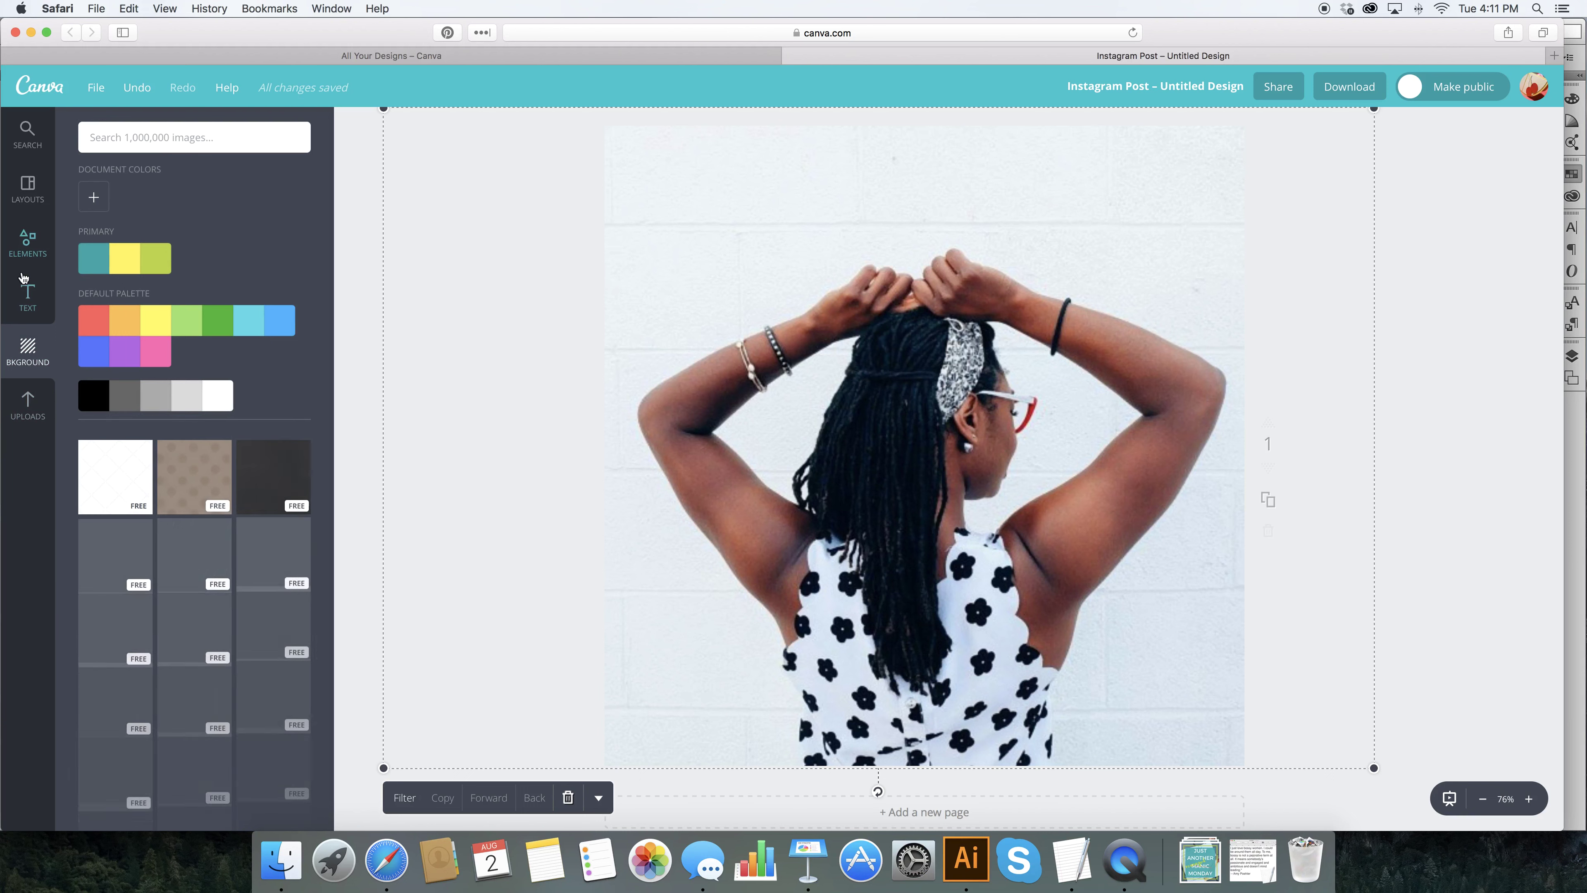
click(29, 250)
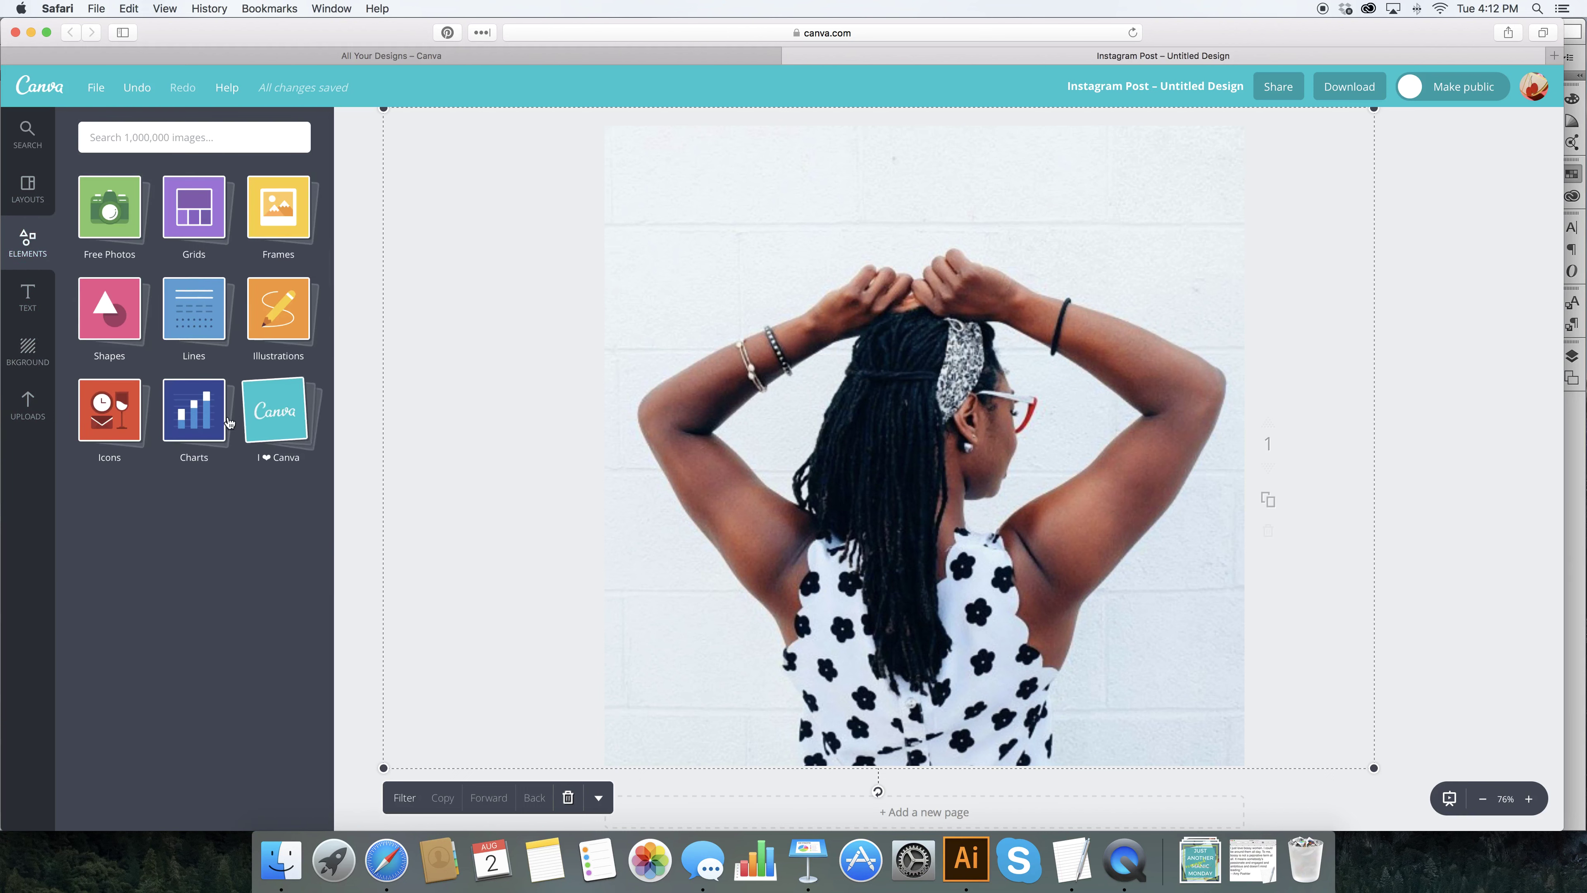
click(120, 322)
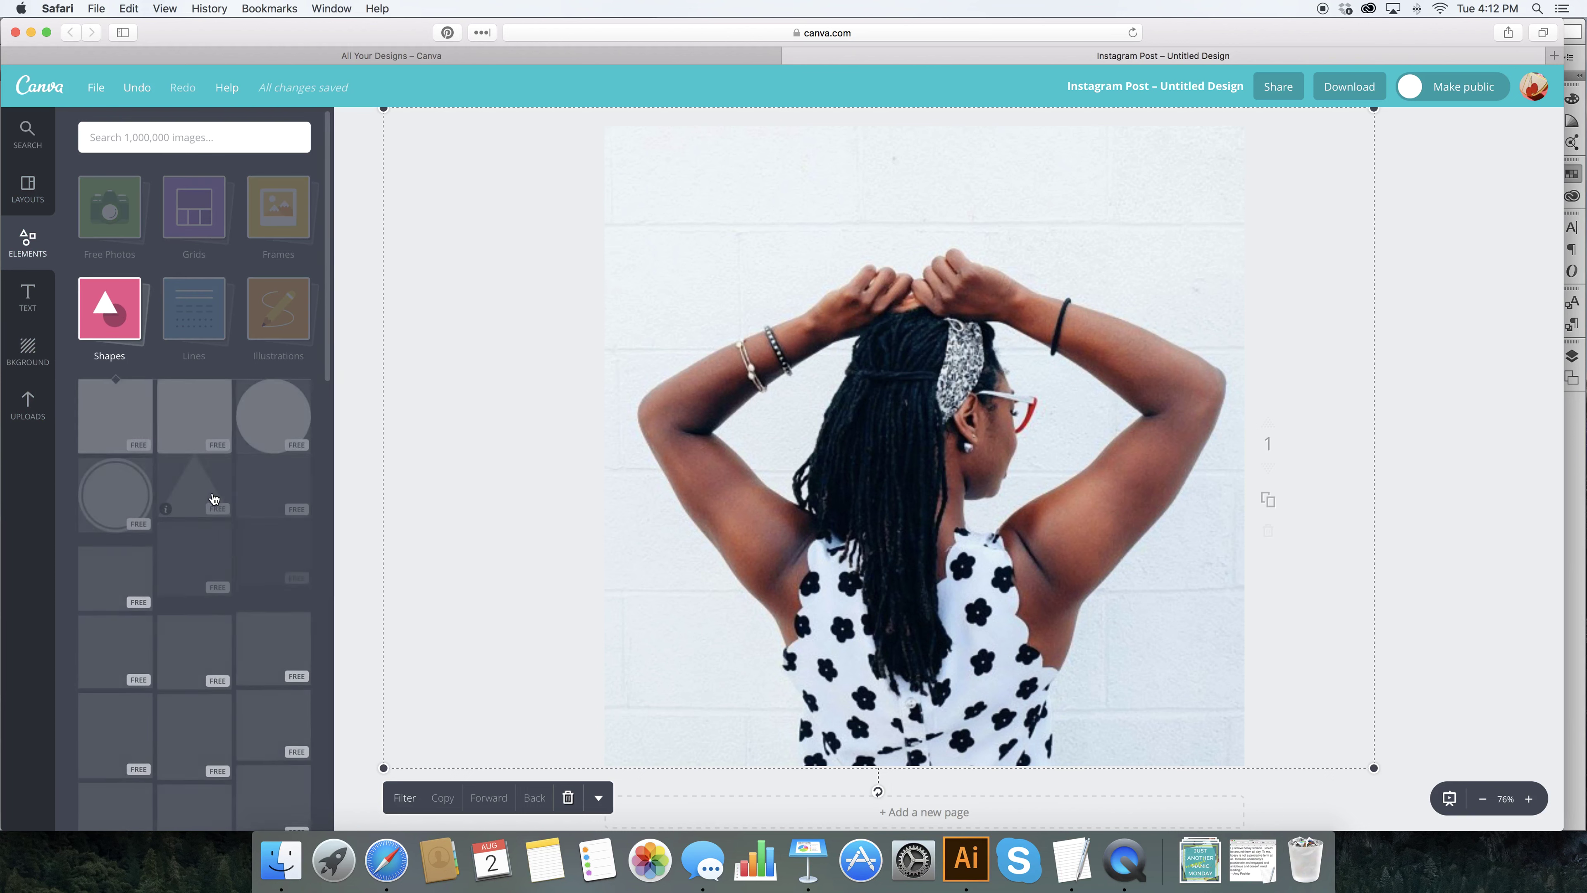
click(378, 583)
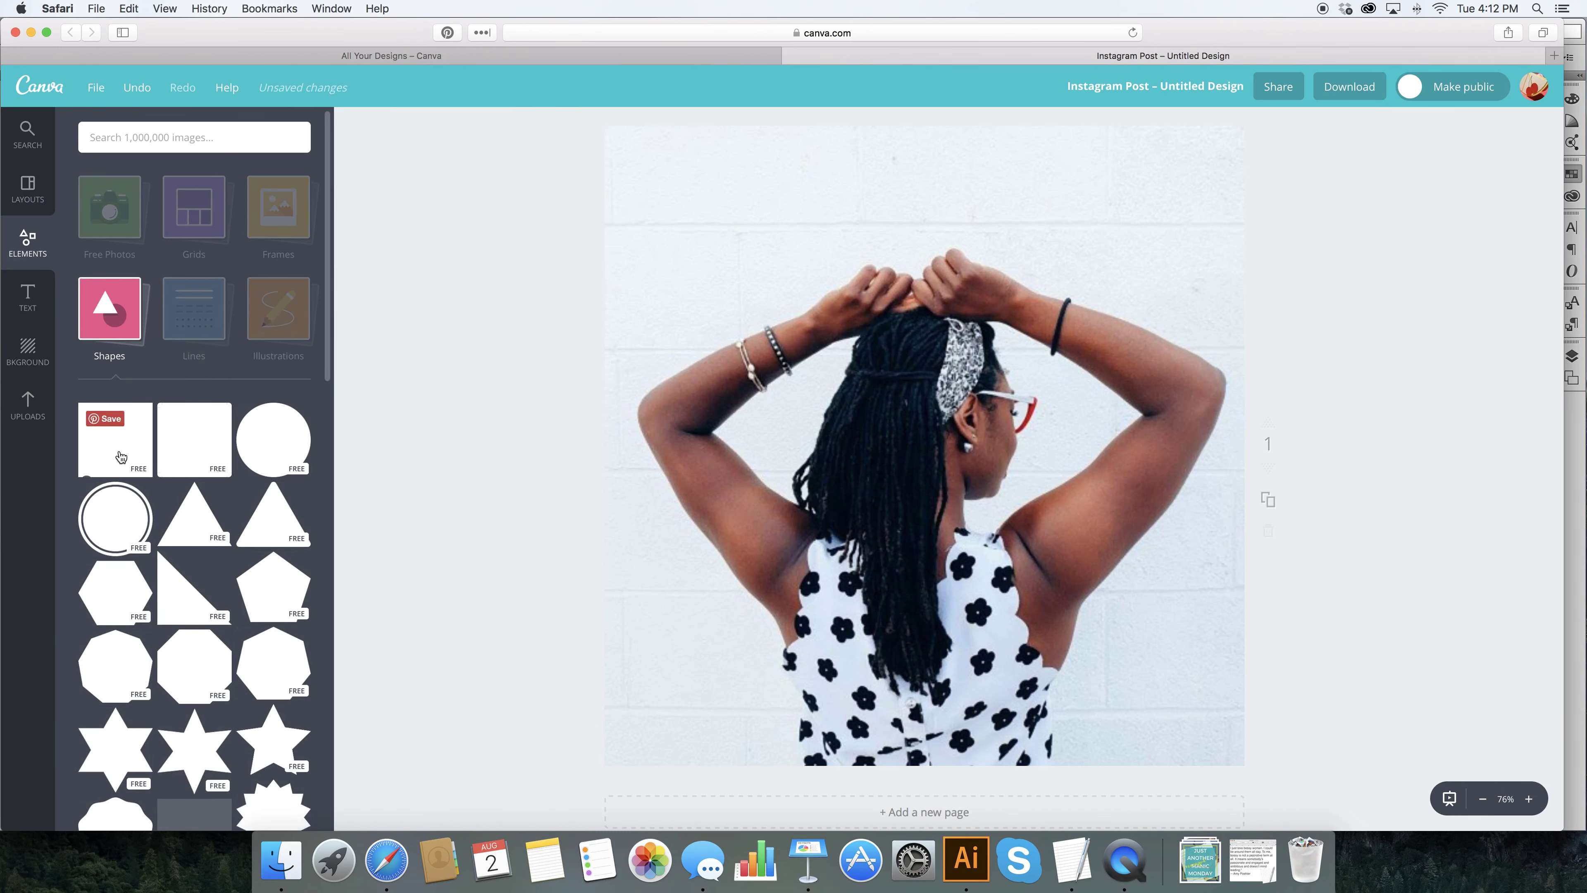
click(115, 439)
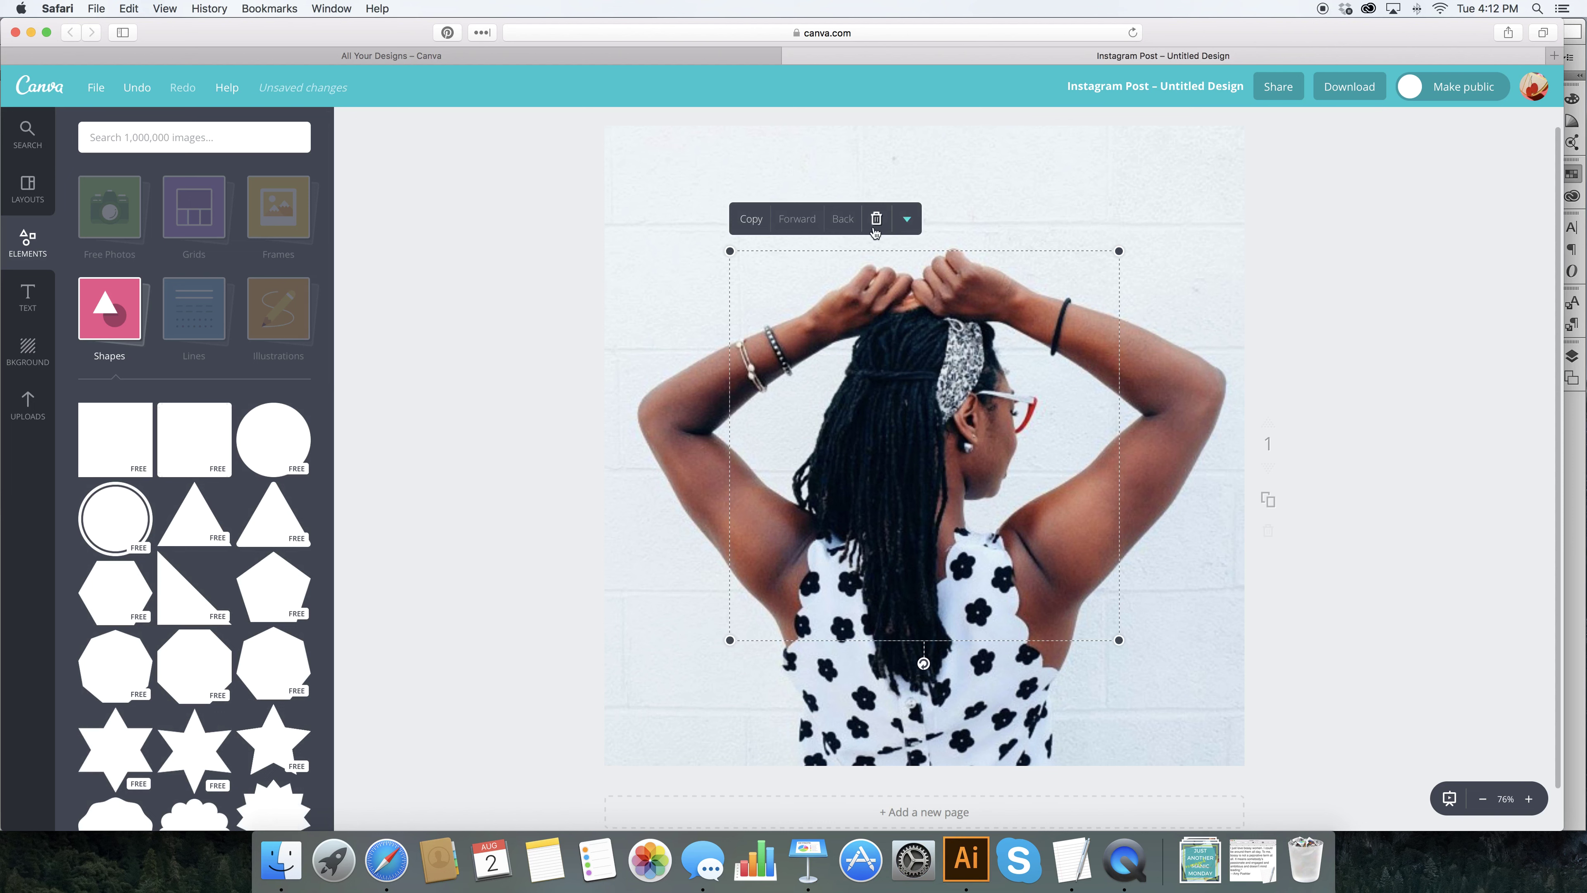
drag(731, 250, 640, 141)
drag(1119, 640, 1214, 735)
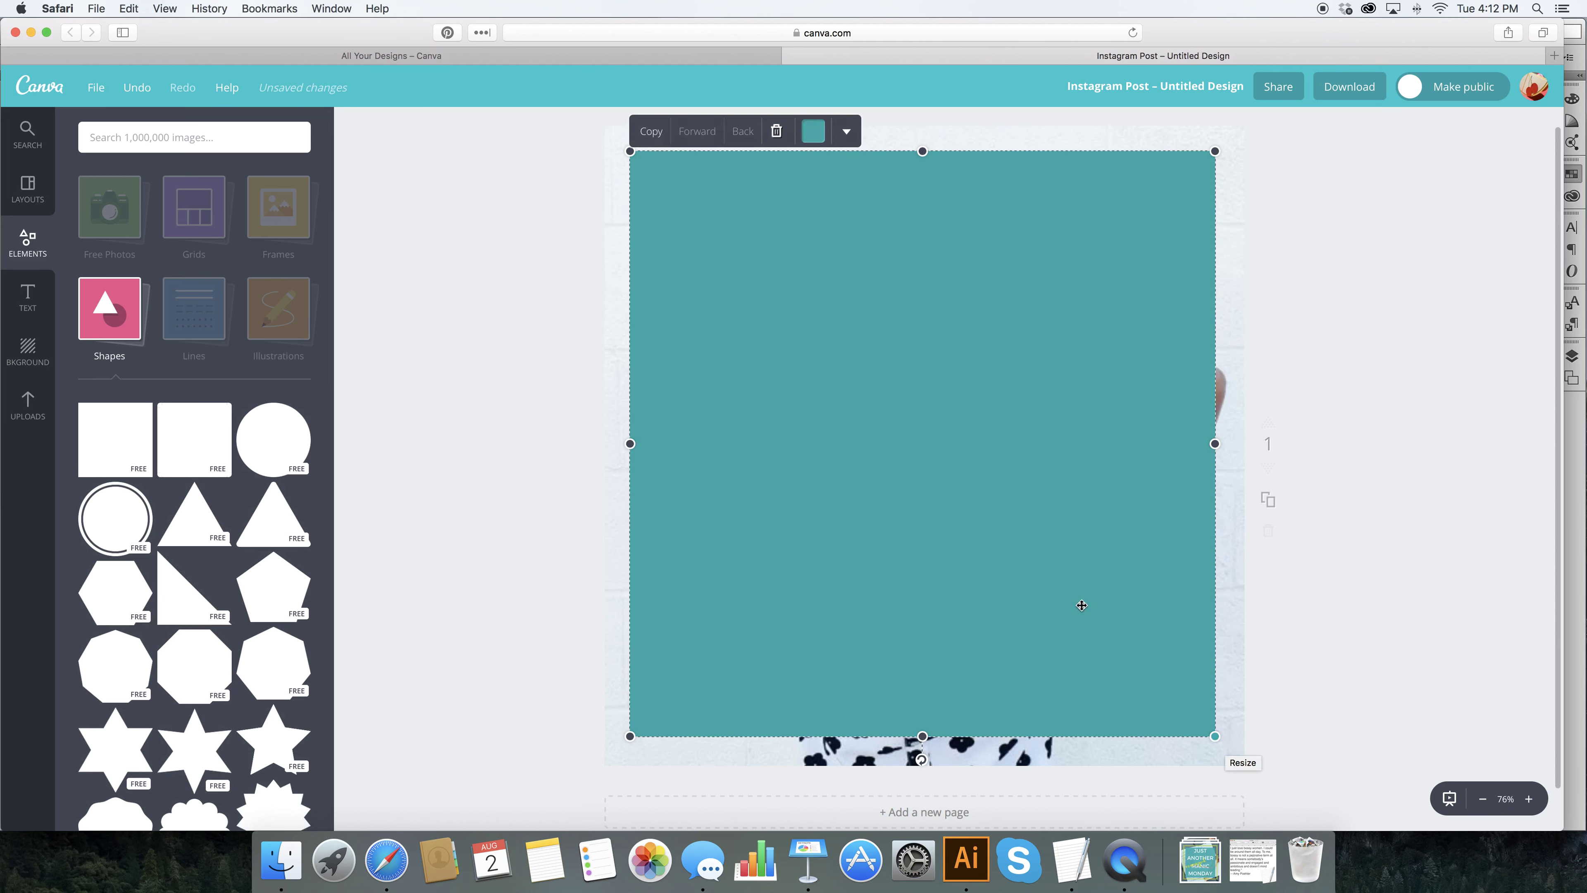
mouse_move(988, 509)
mouse_down()
mouse_move(1003, 511)
mouse_move(989, 511)
mouse_up()
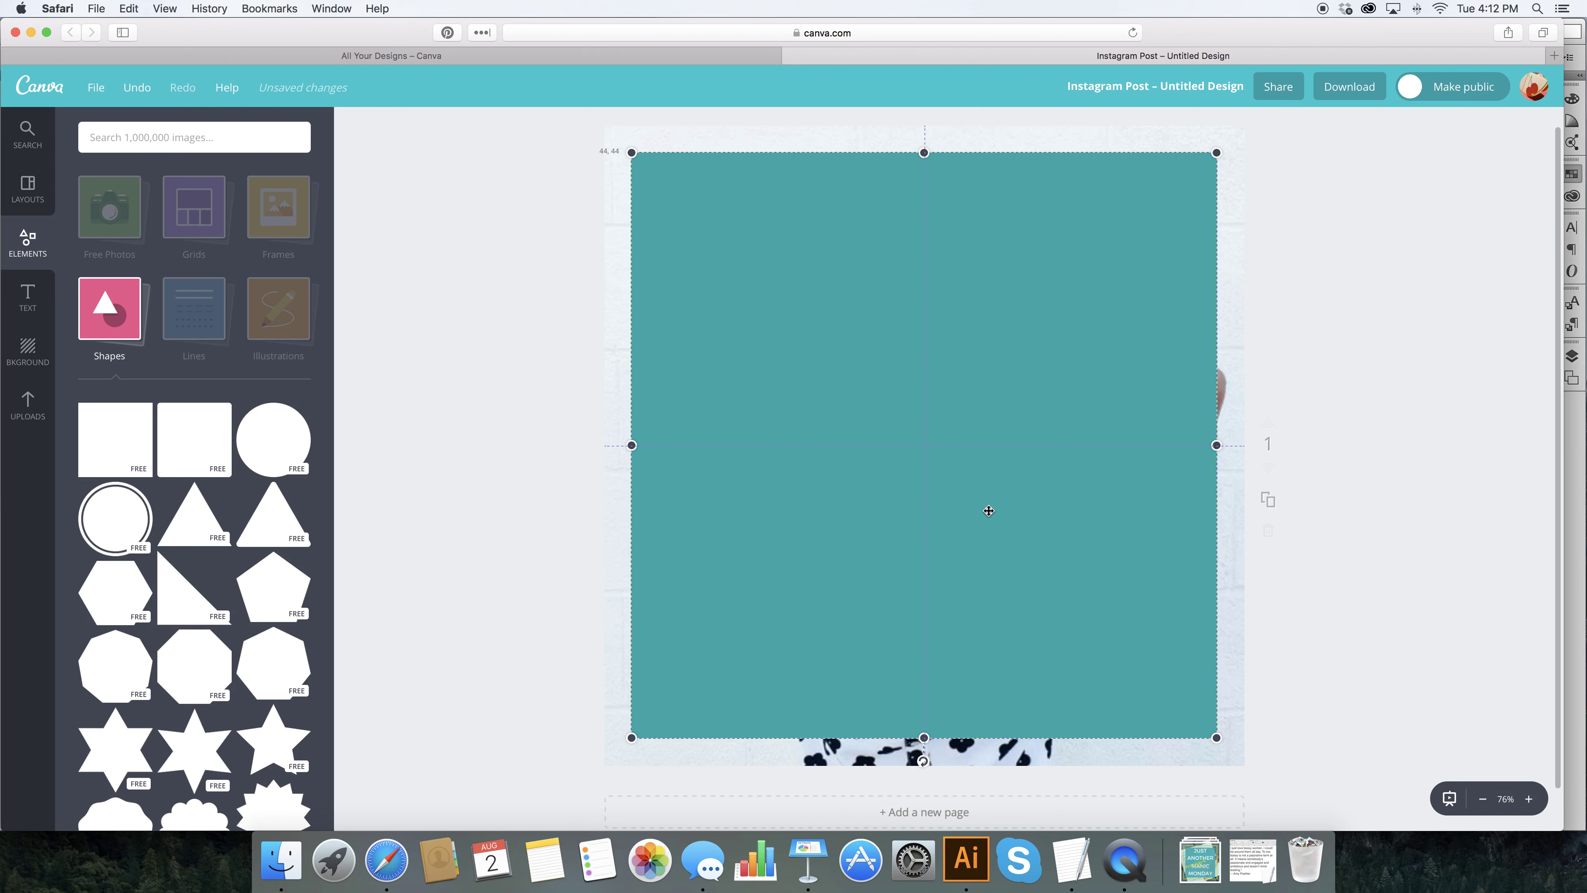
drag(989, 511, 989, 511)
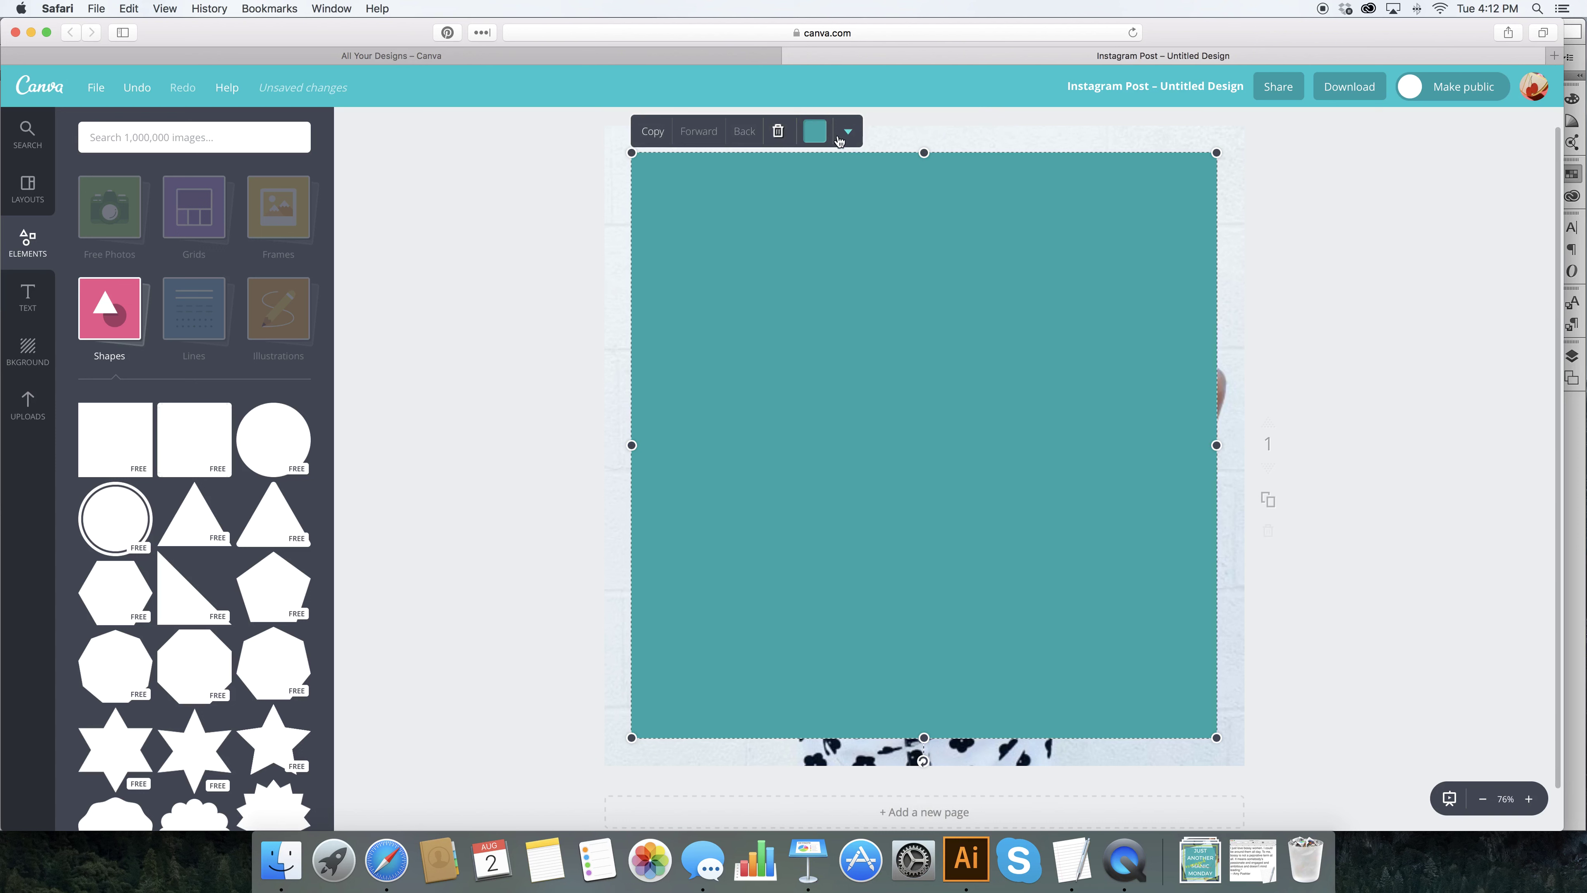
Colour the square pink and lower its transparency to 79
click(814, 132)
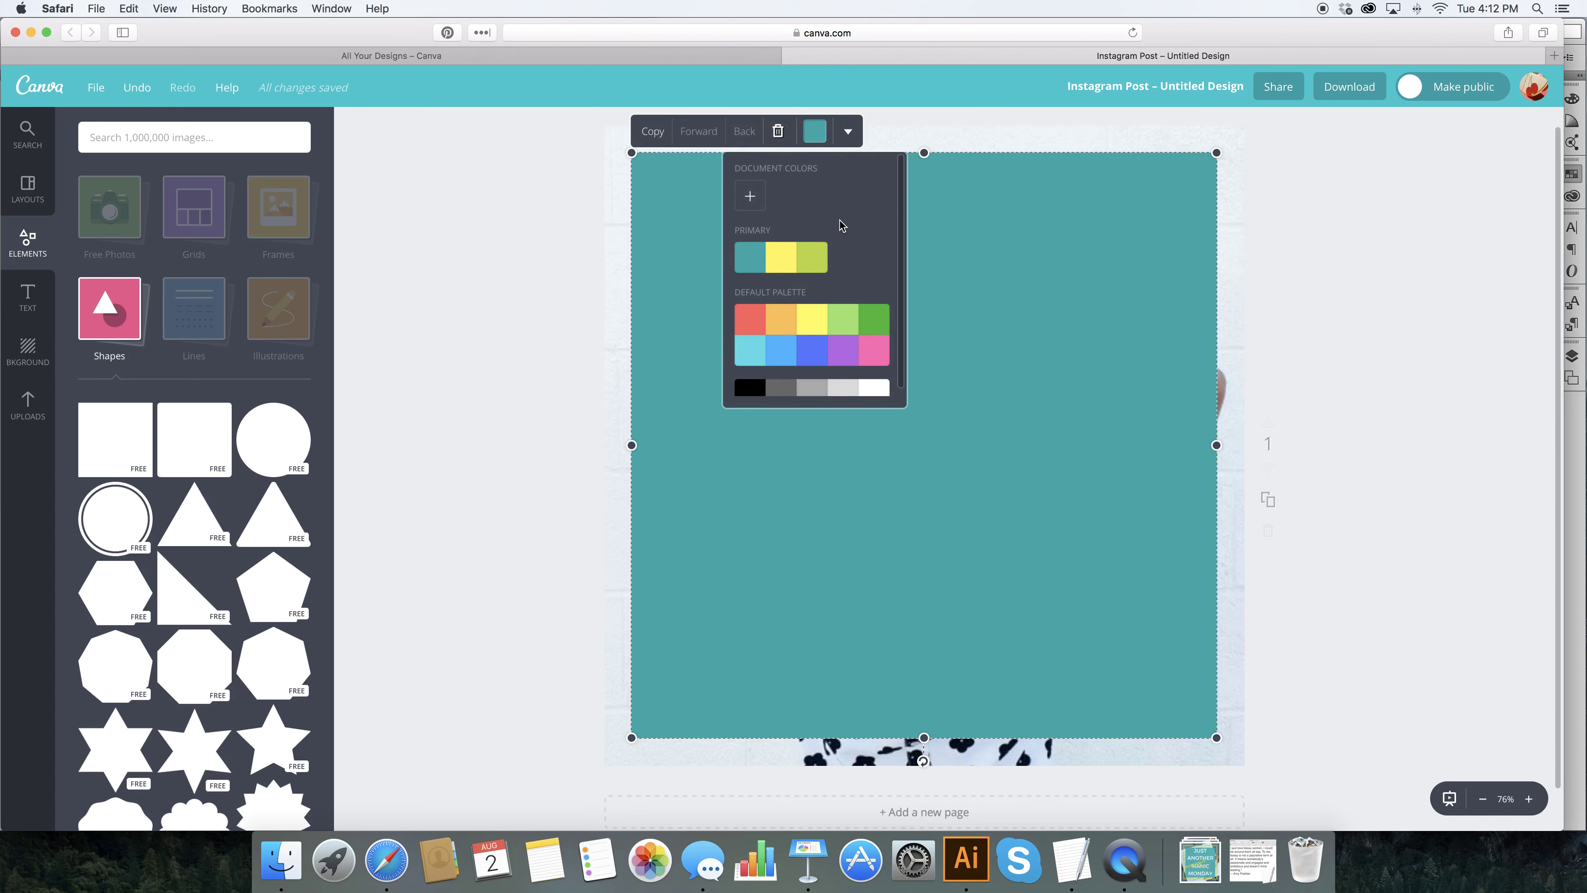
click(874, 355)
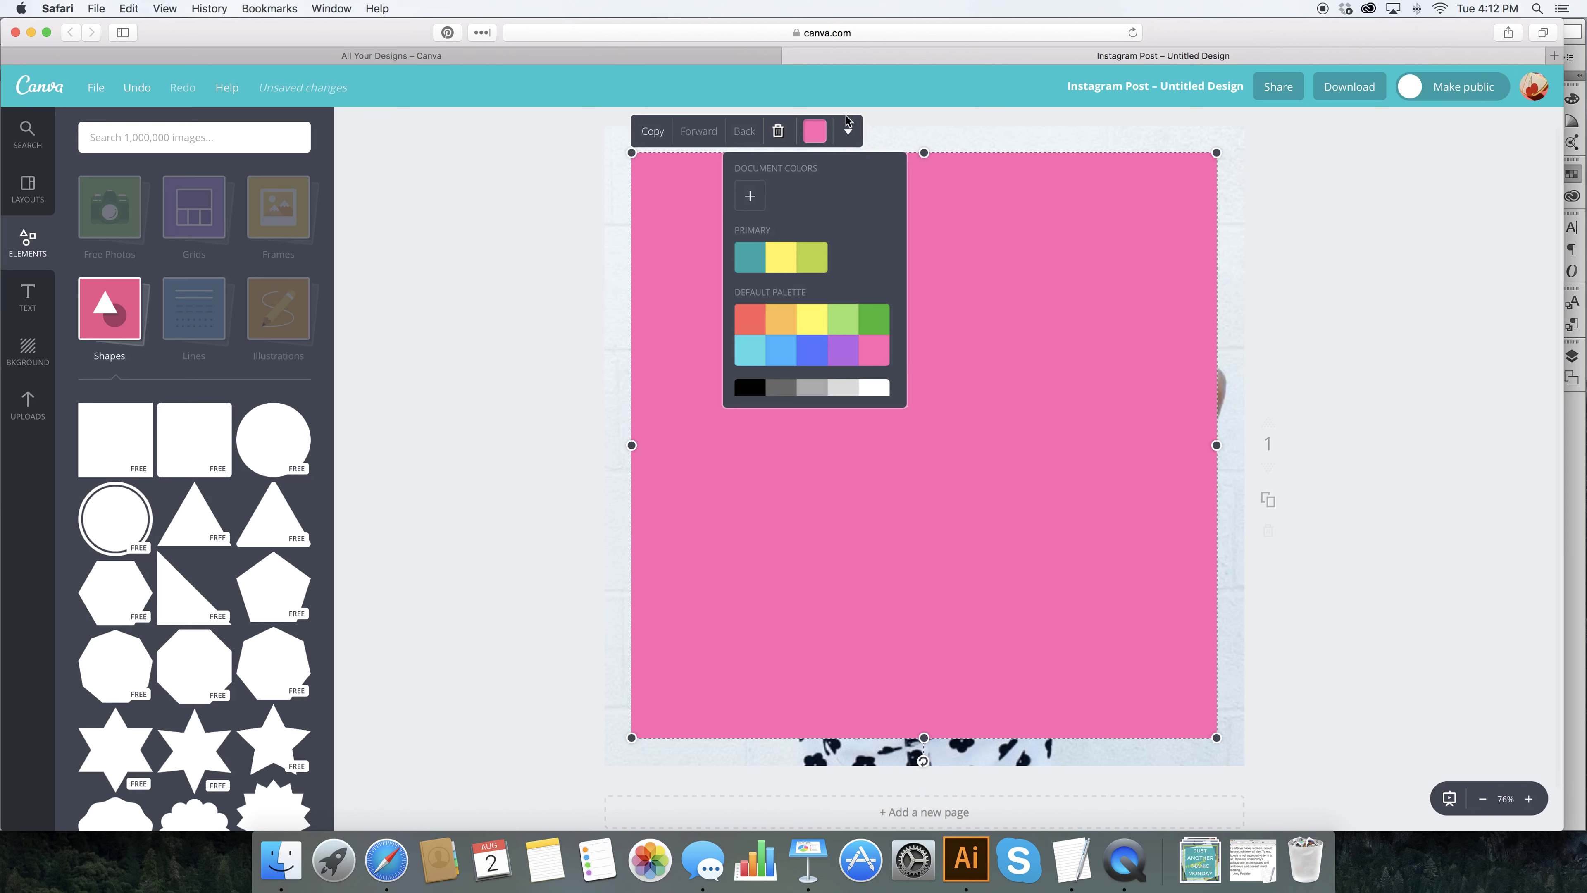
click(848, 132)
click(815, 190)
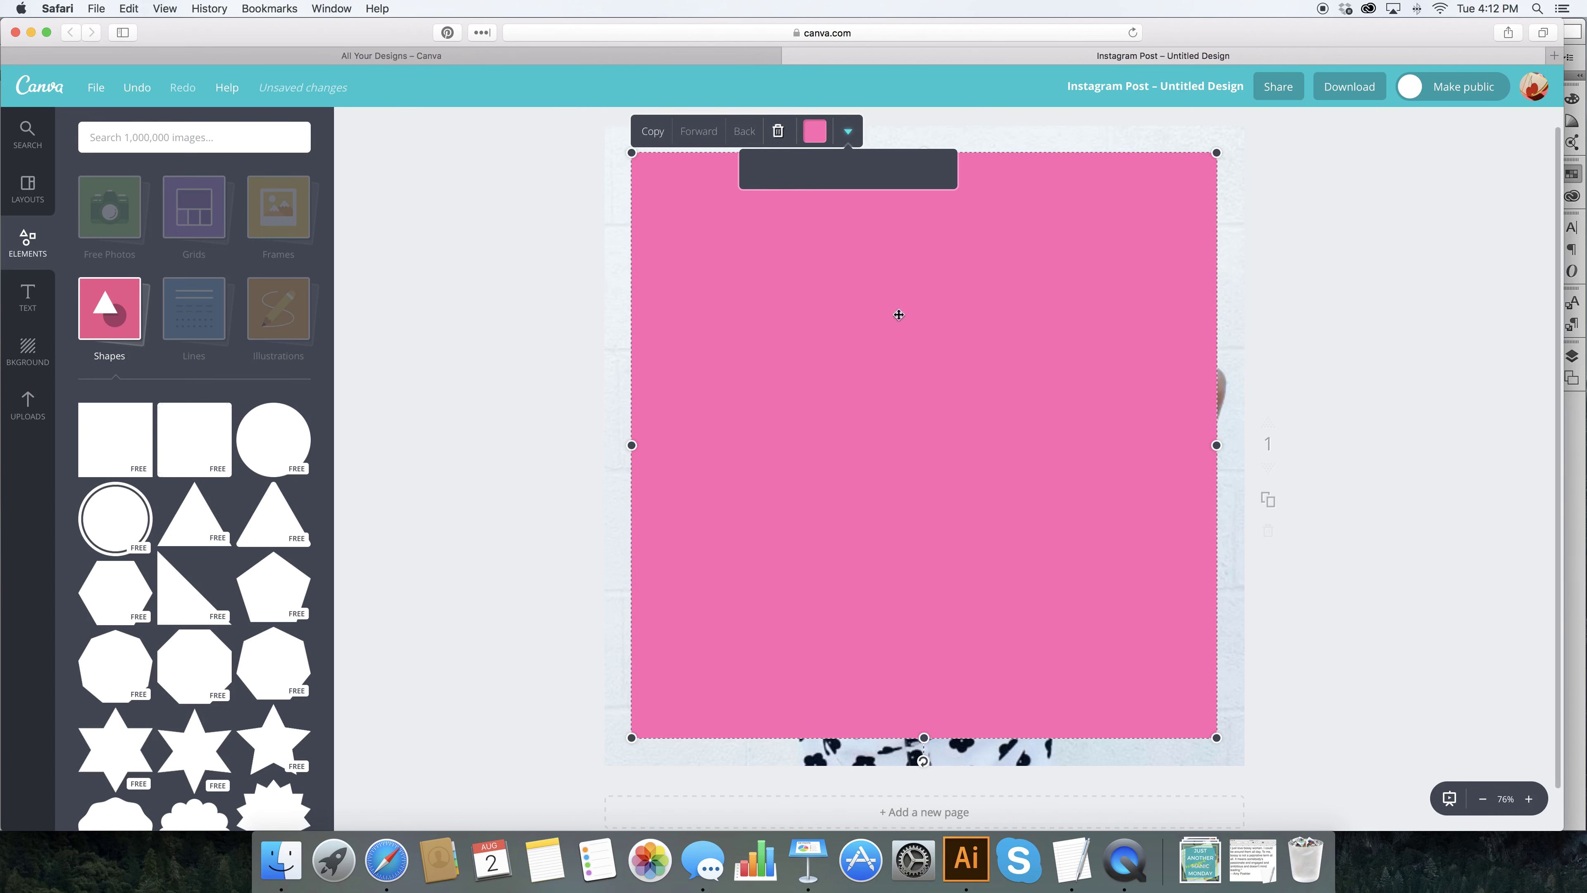
drag(914, 173, 897, 173)
click(345, 737)
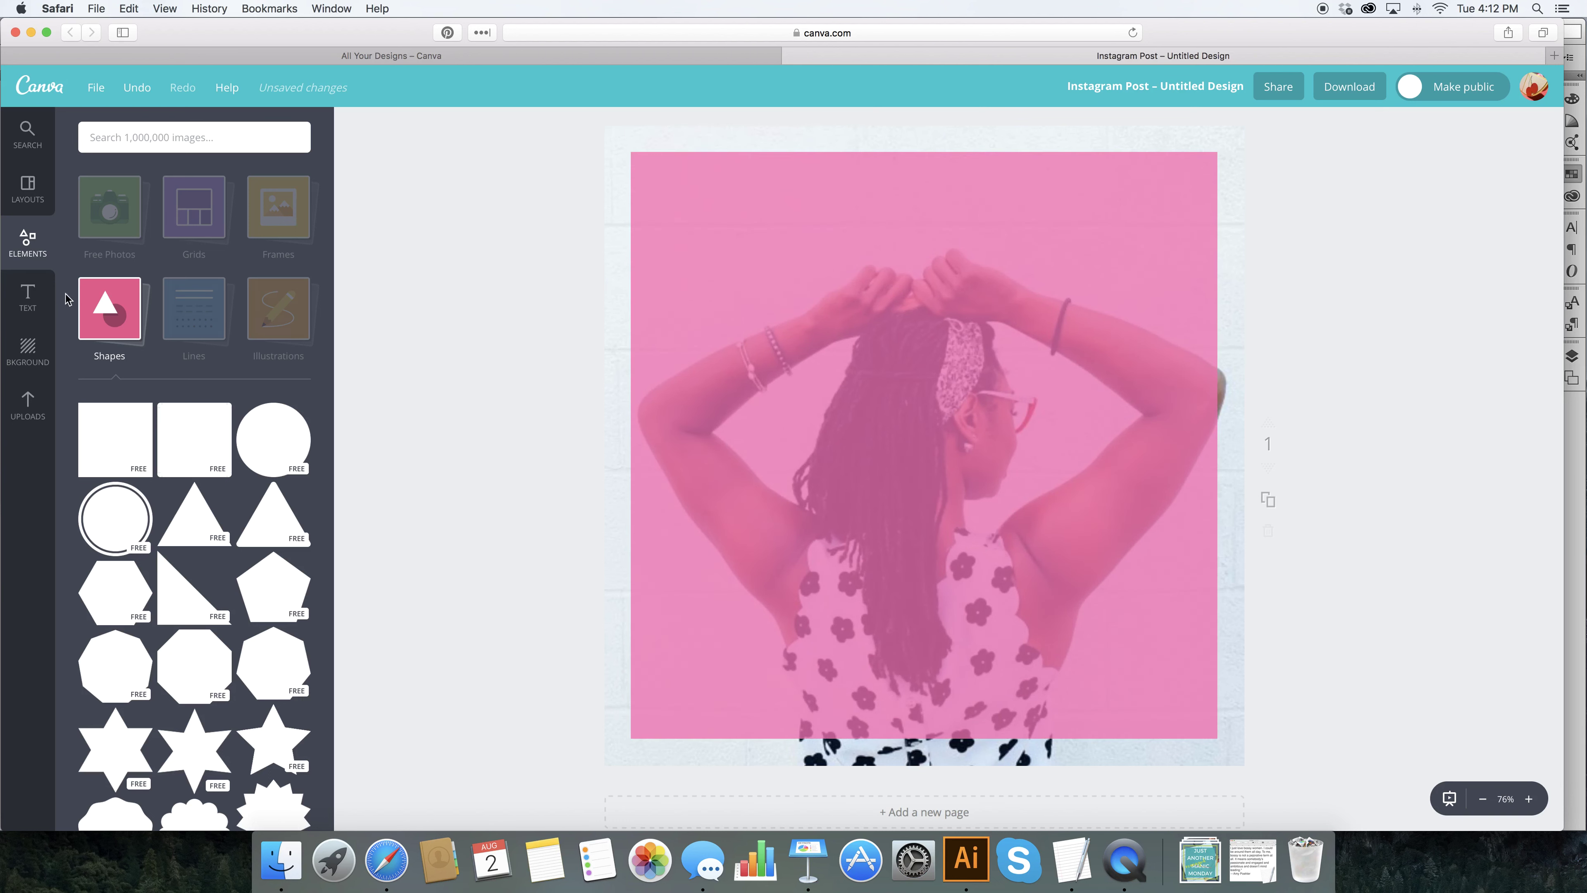
From the Text panel, add an 'Add a little bit of body text' box to the design
click(28, 301)
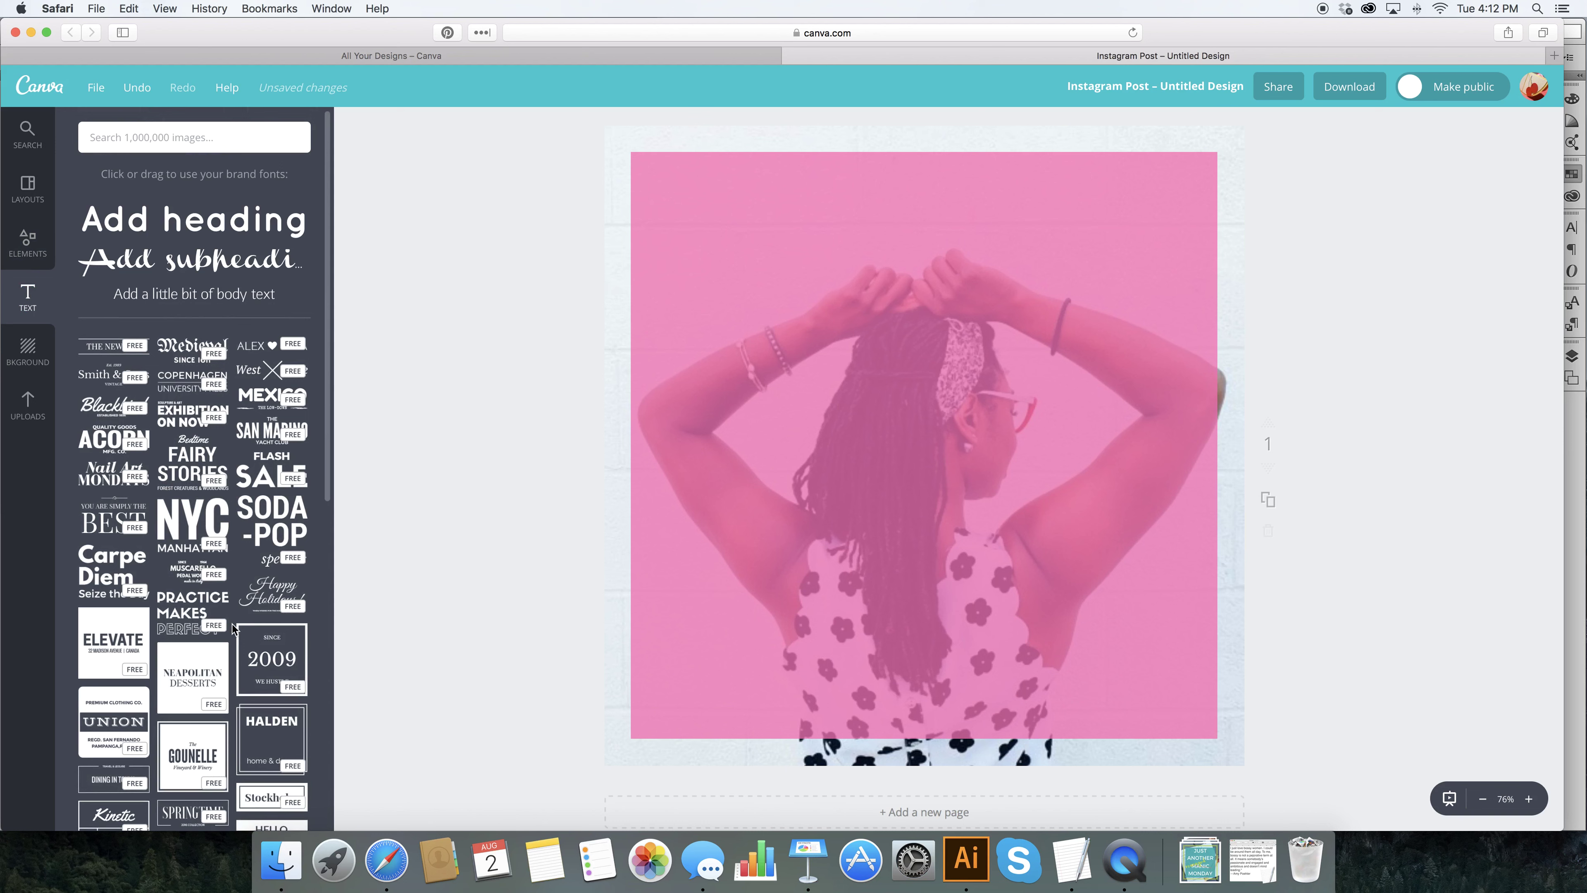
scroll(232, 628, down, 3)
scroll(232, 628, down, 5)
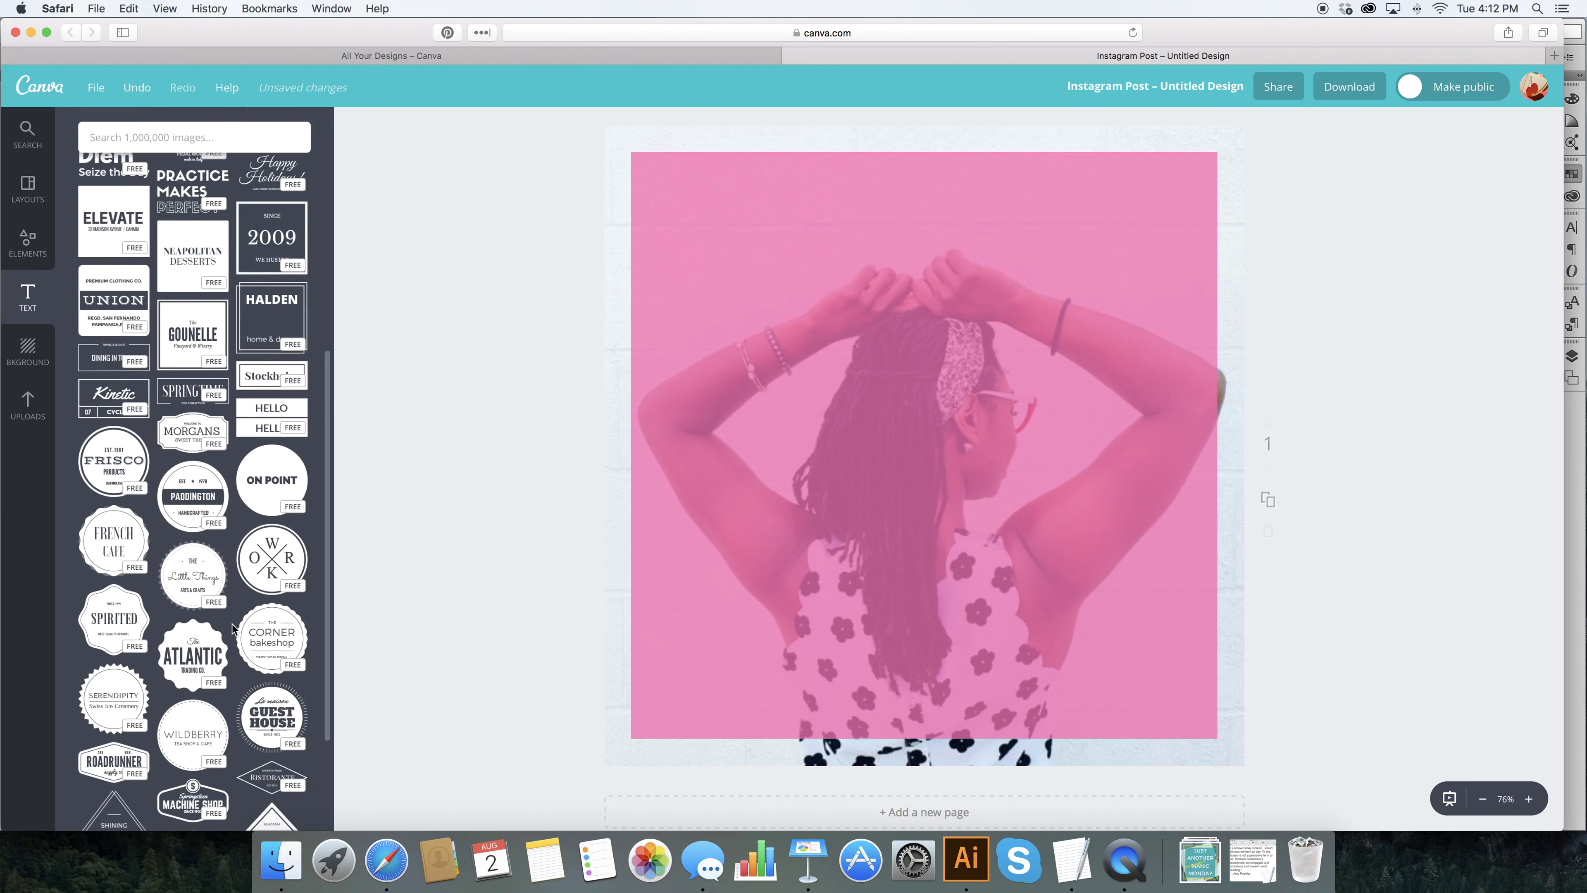
scroll(232, 628, down, 6)
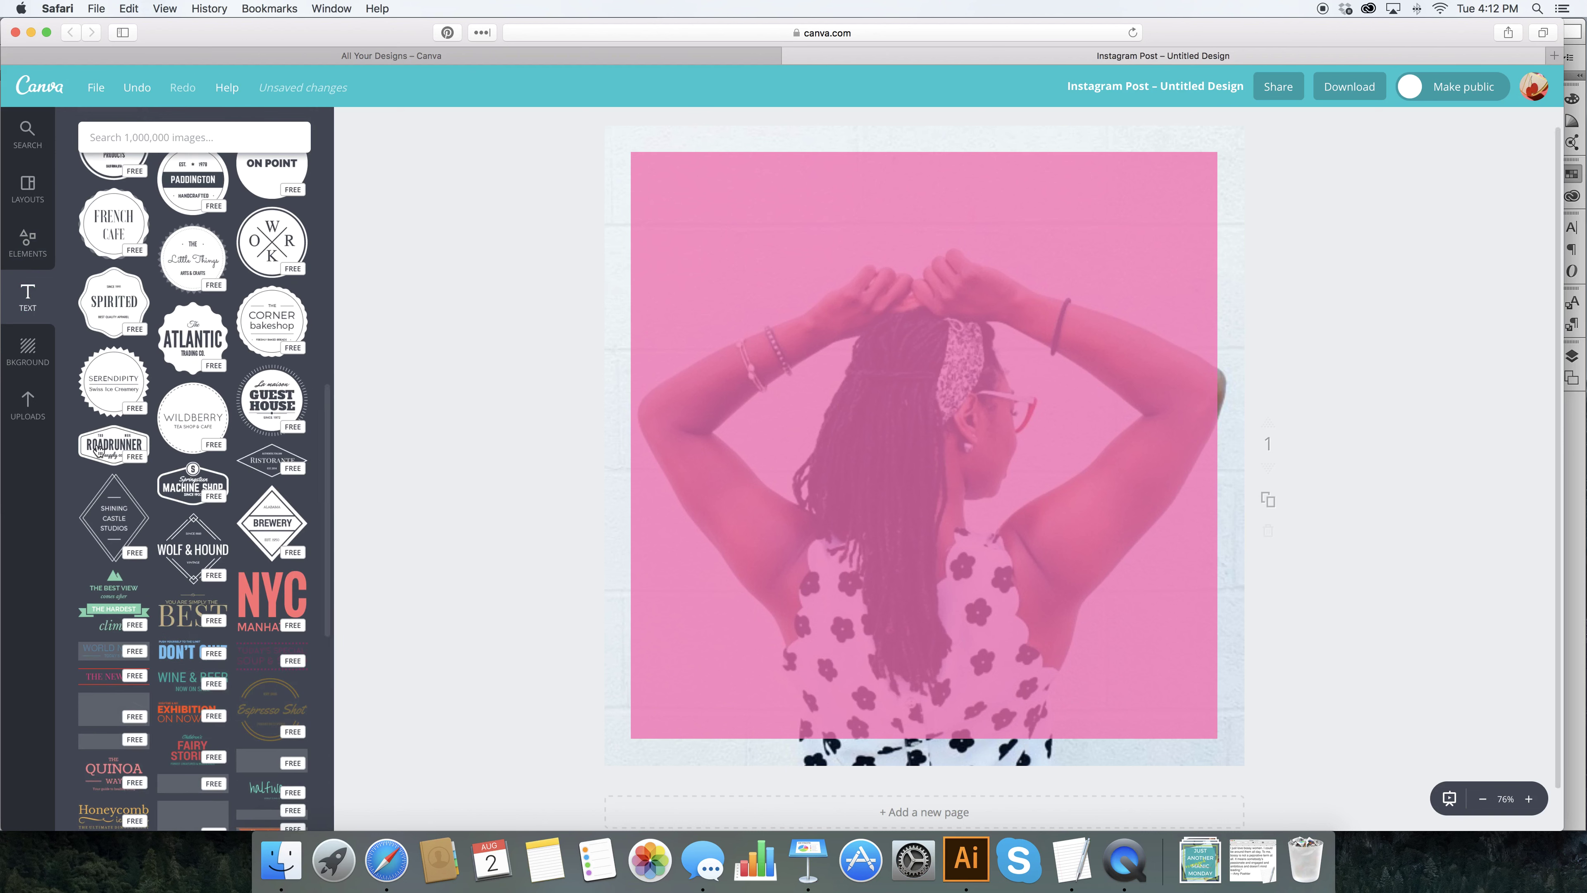
scroll(116, 500, down, 5)
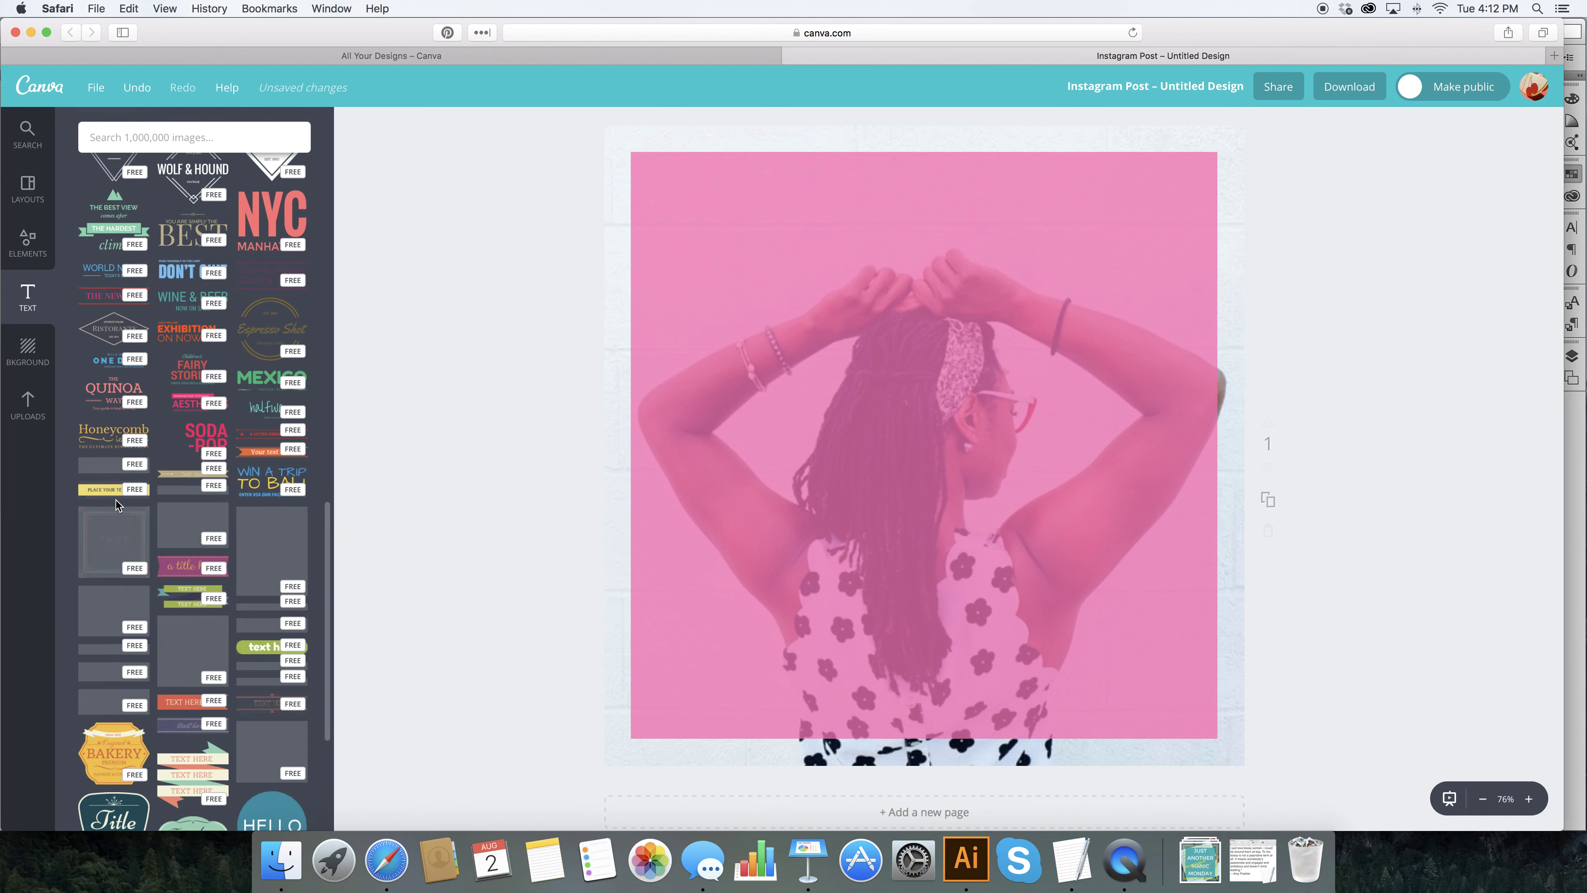
scroll(116, 500, down, 3)
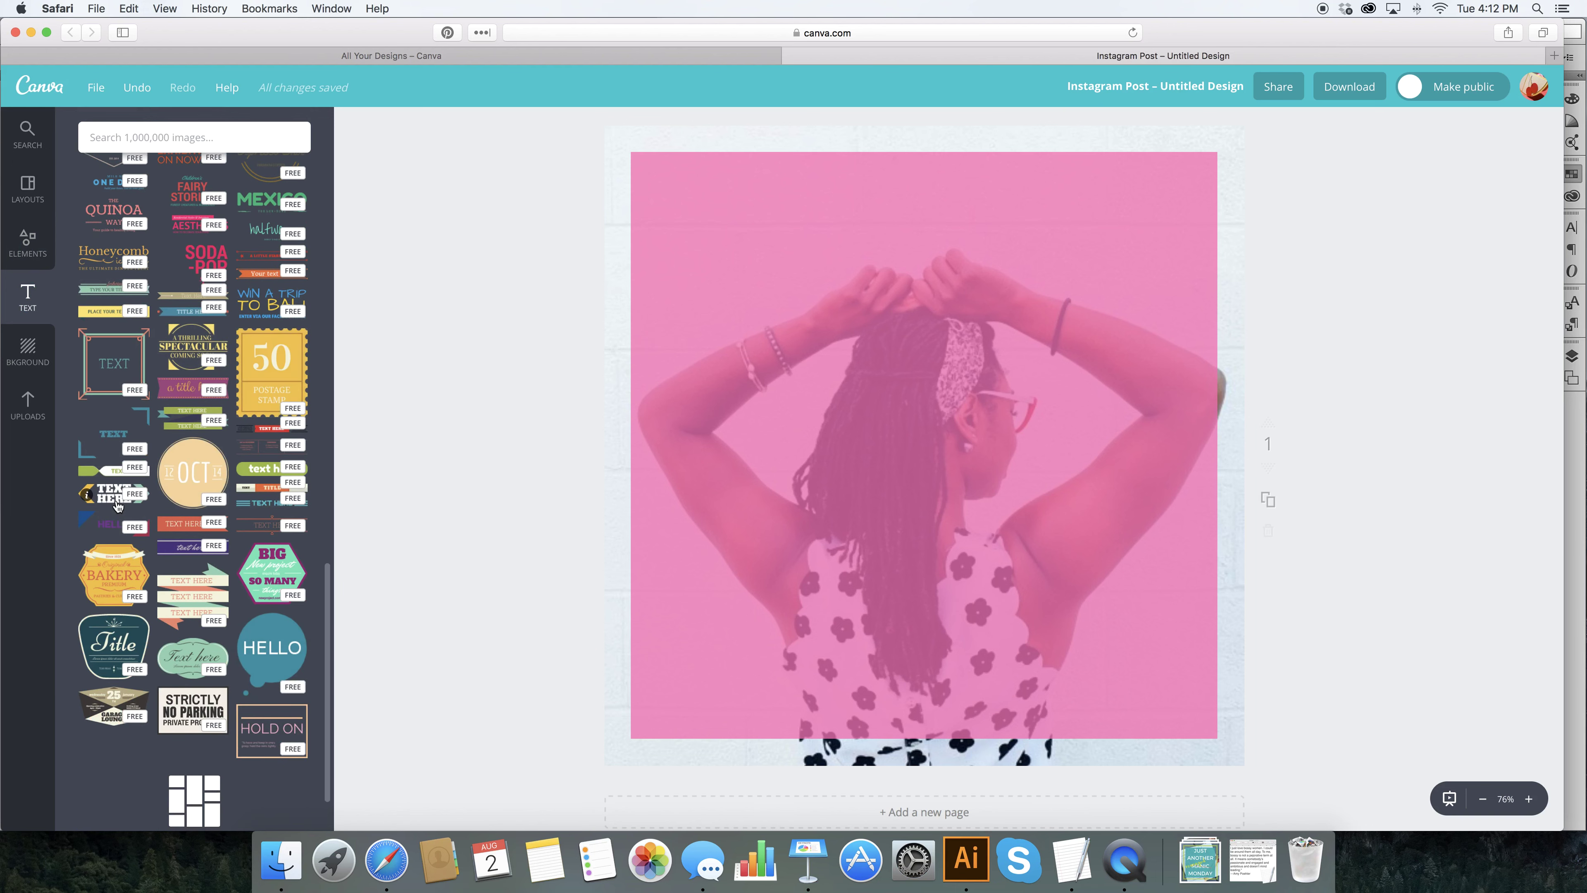
scroll(117, 505, down, 3)
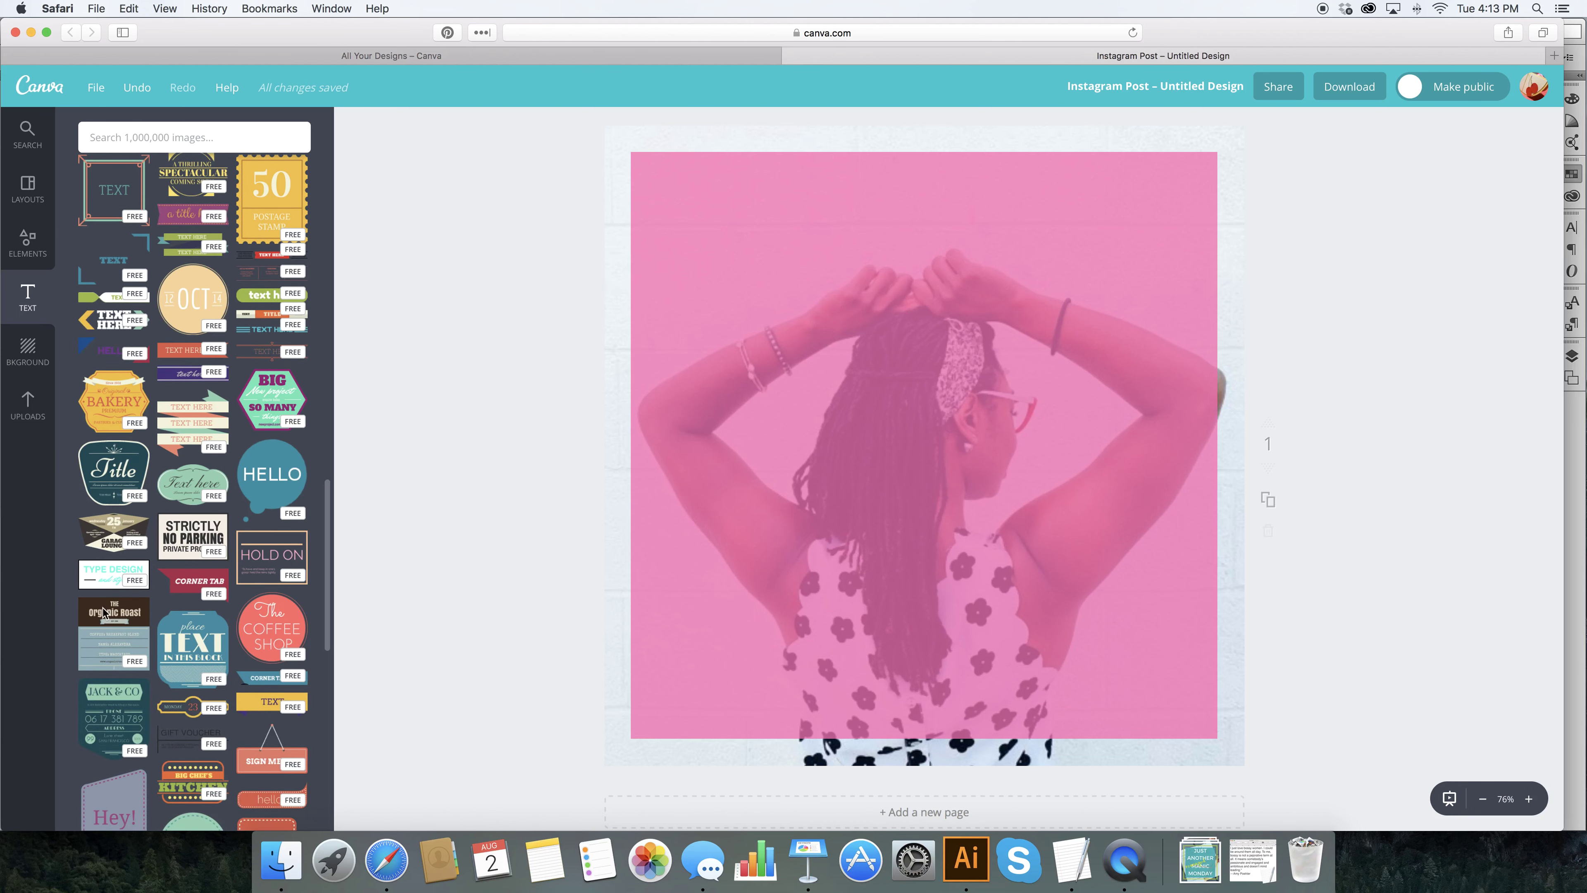
scroll(150, 486, up, 20)
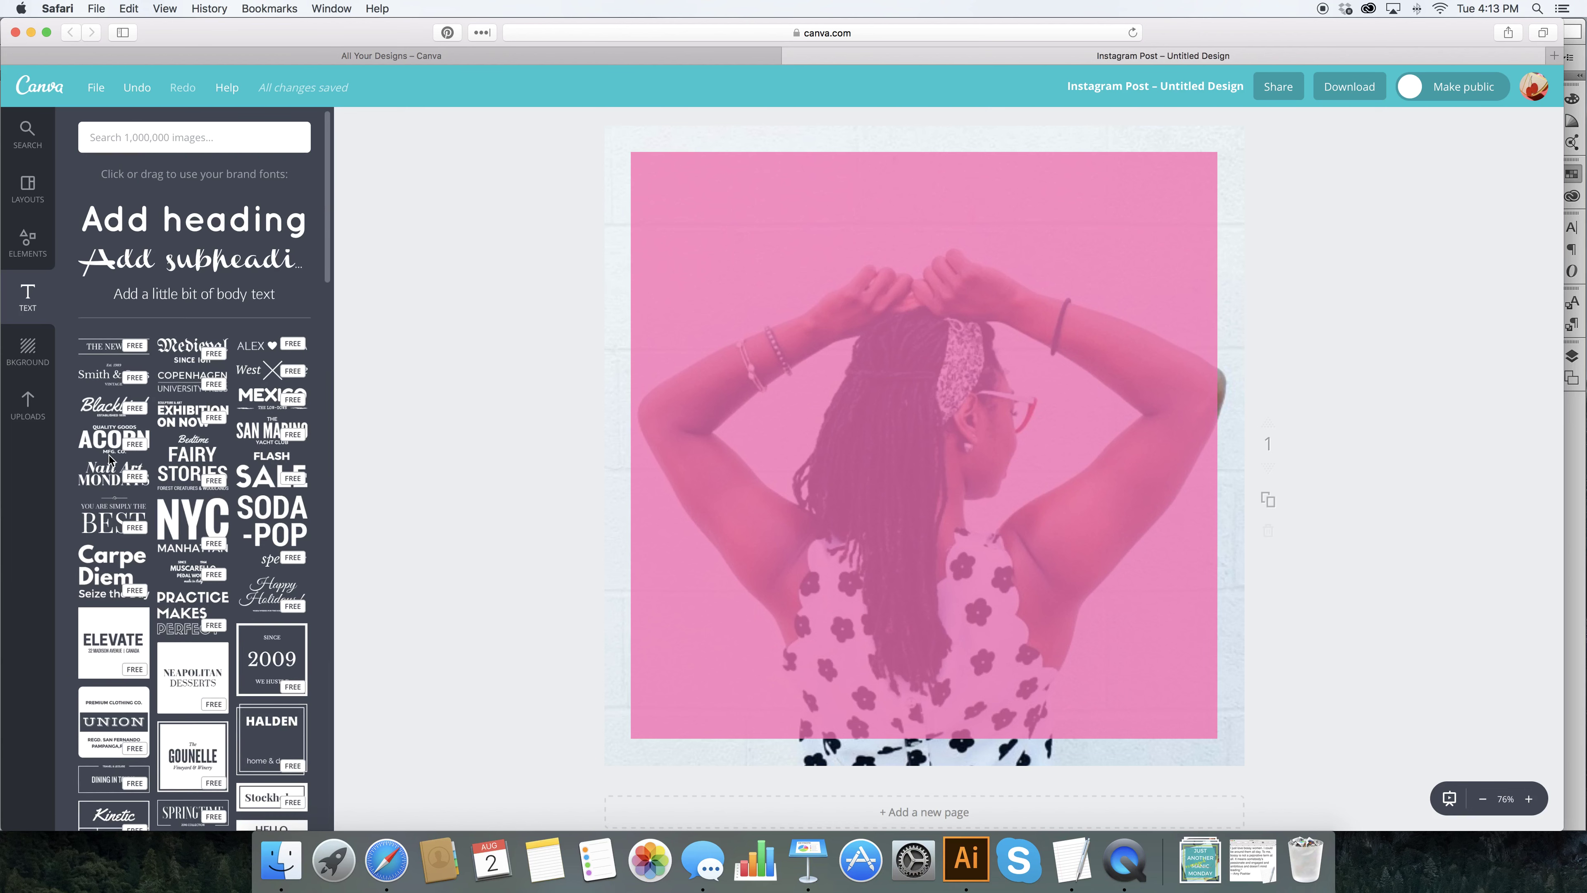
click(193, 303)
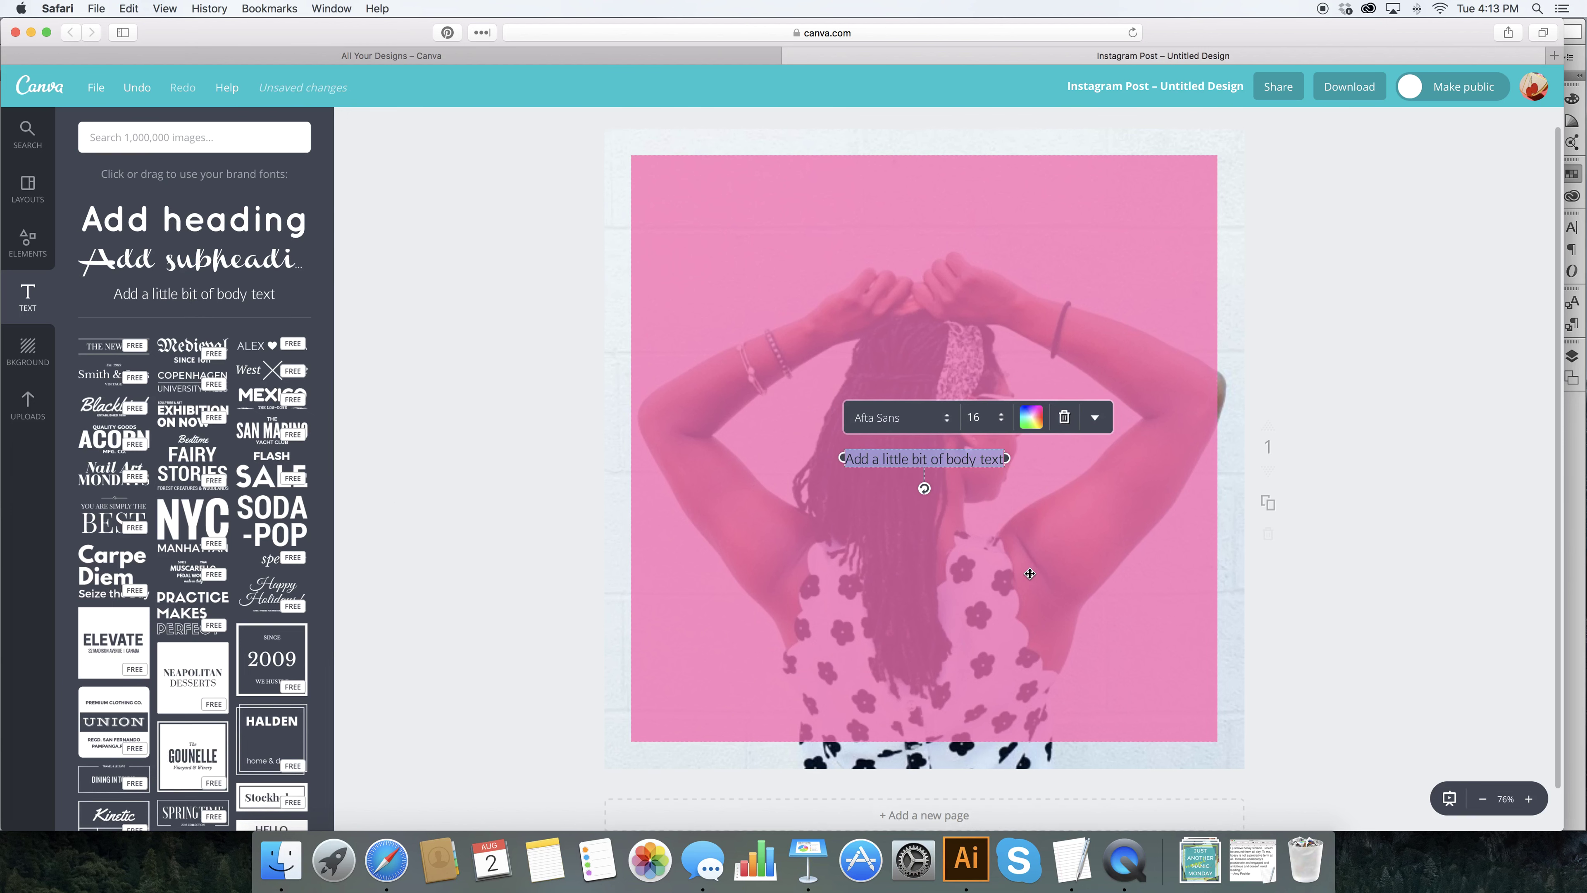
scroll(500, 594, up, 1)
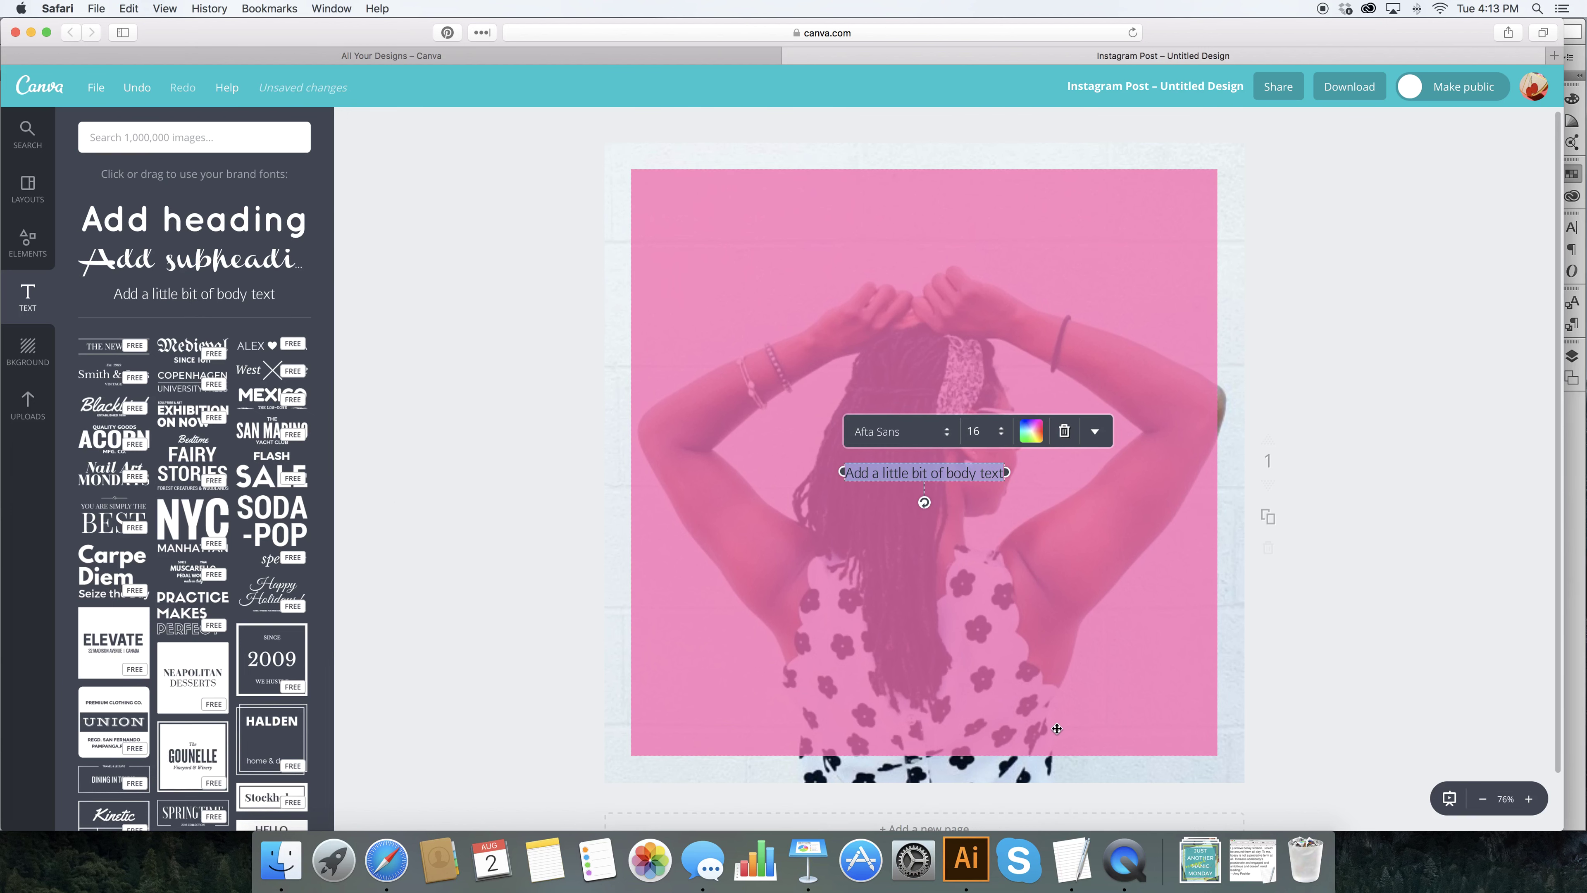
Copy the bossy-women quote, without its attribution line, from TextEdit and return to Canva
click(1077, 878)
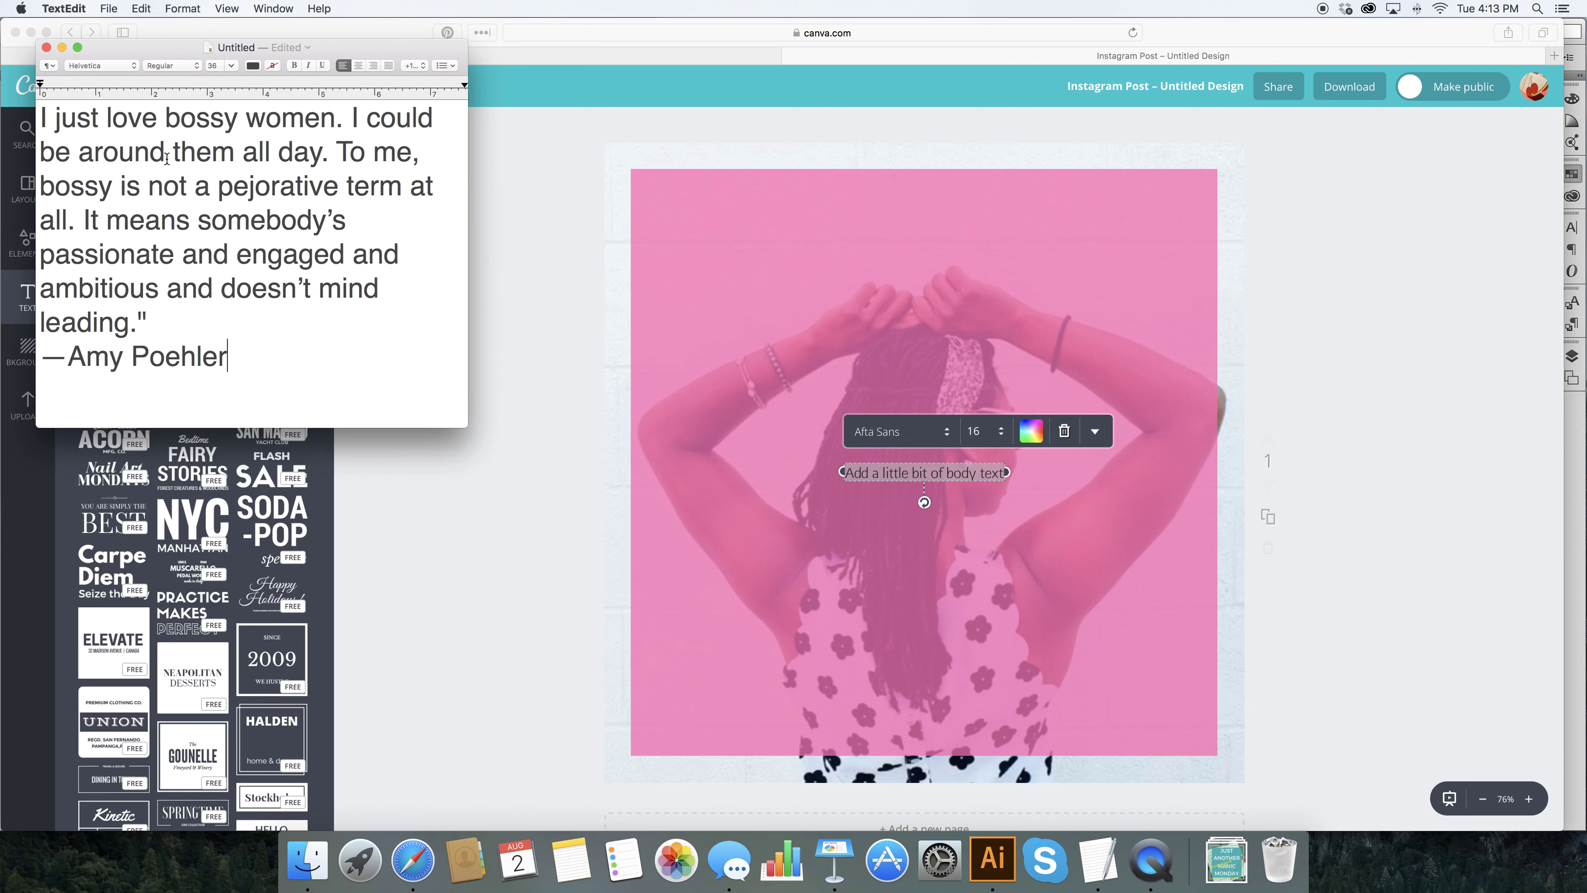
drag(160, 323, 24, 92)
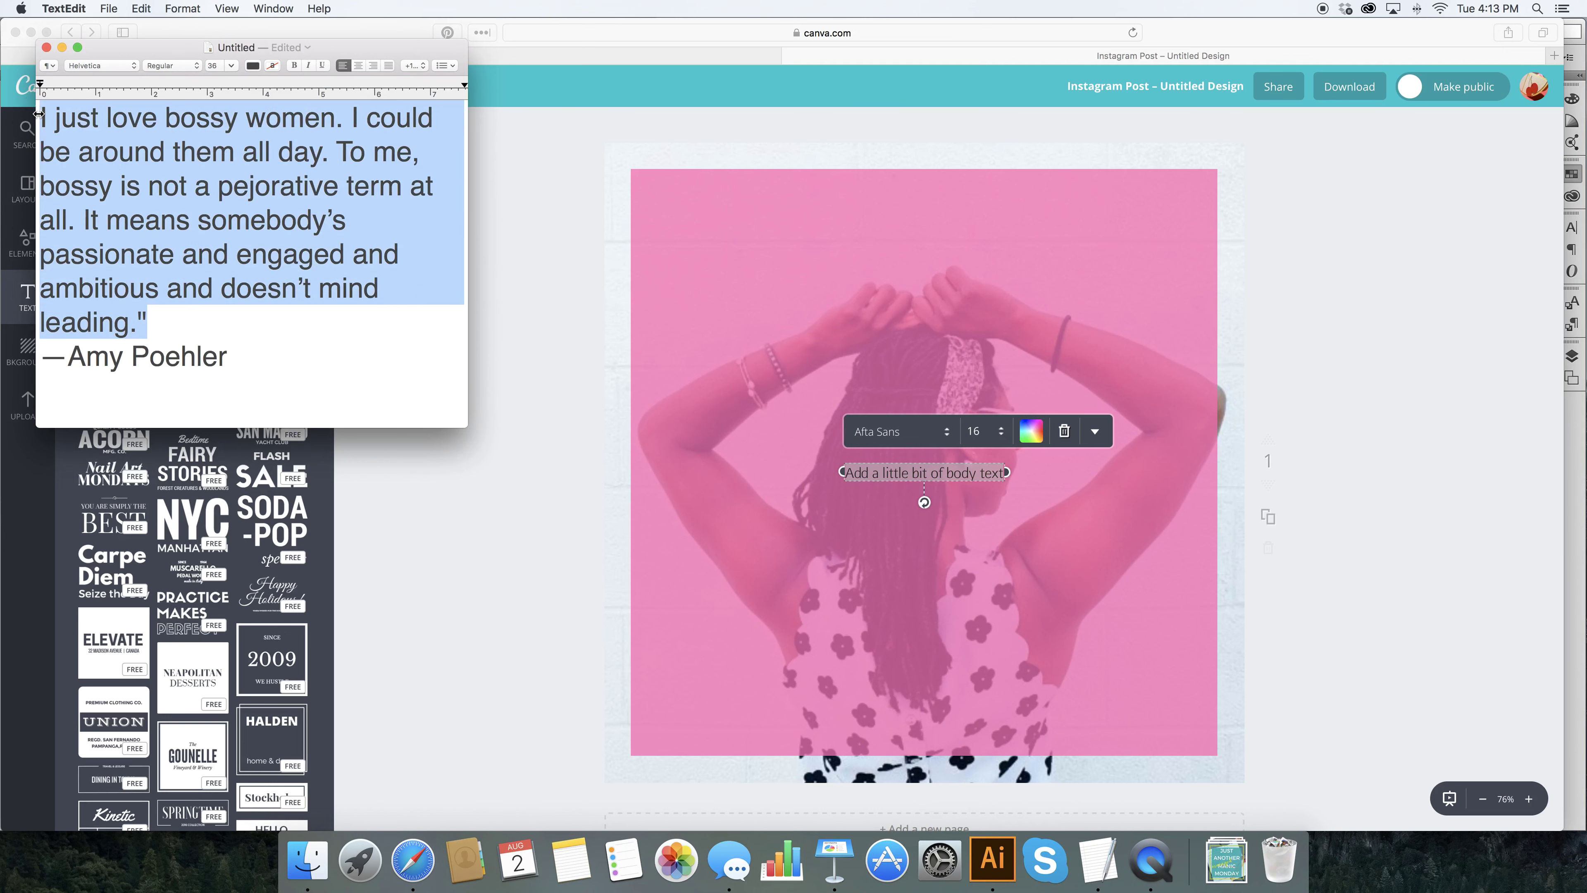
key(super+c)
click(141, 9)
click(157, 80)
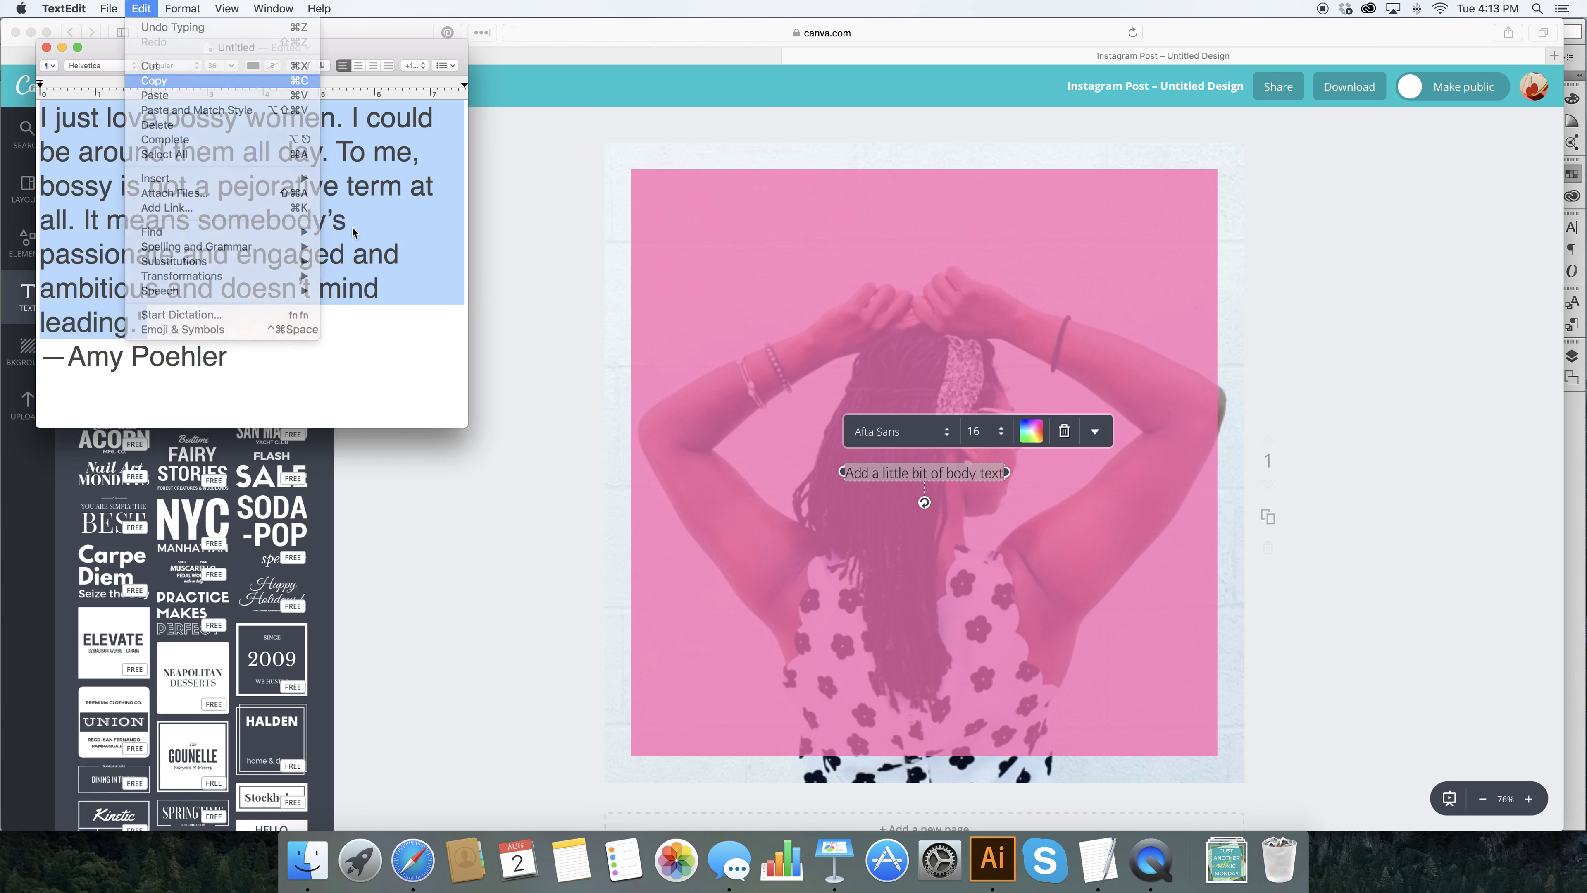
click(933, 480)
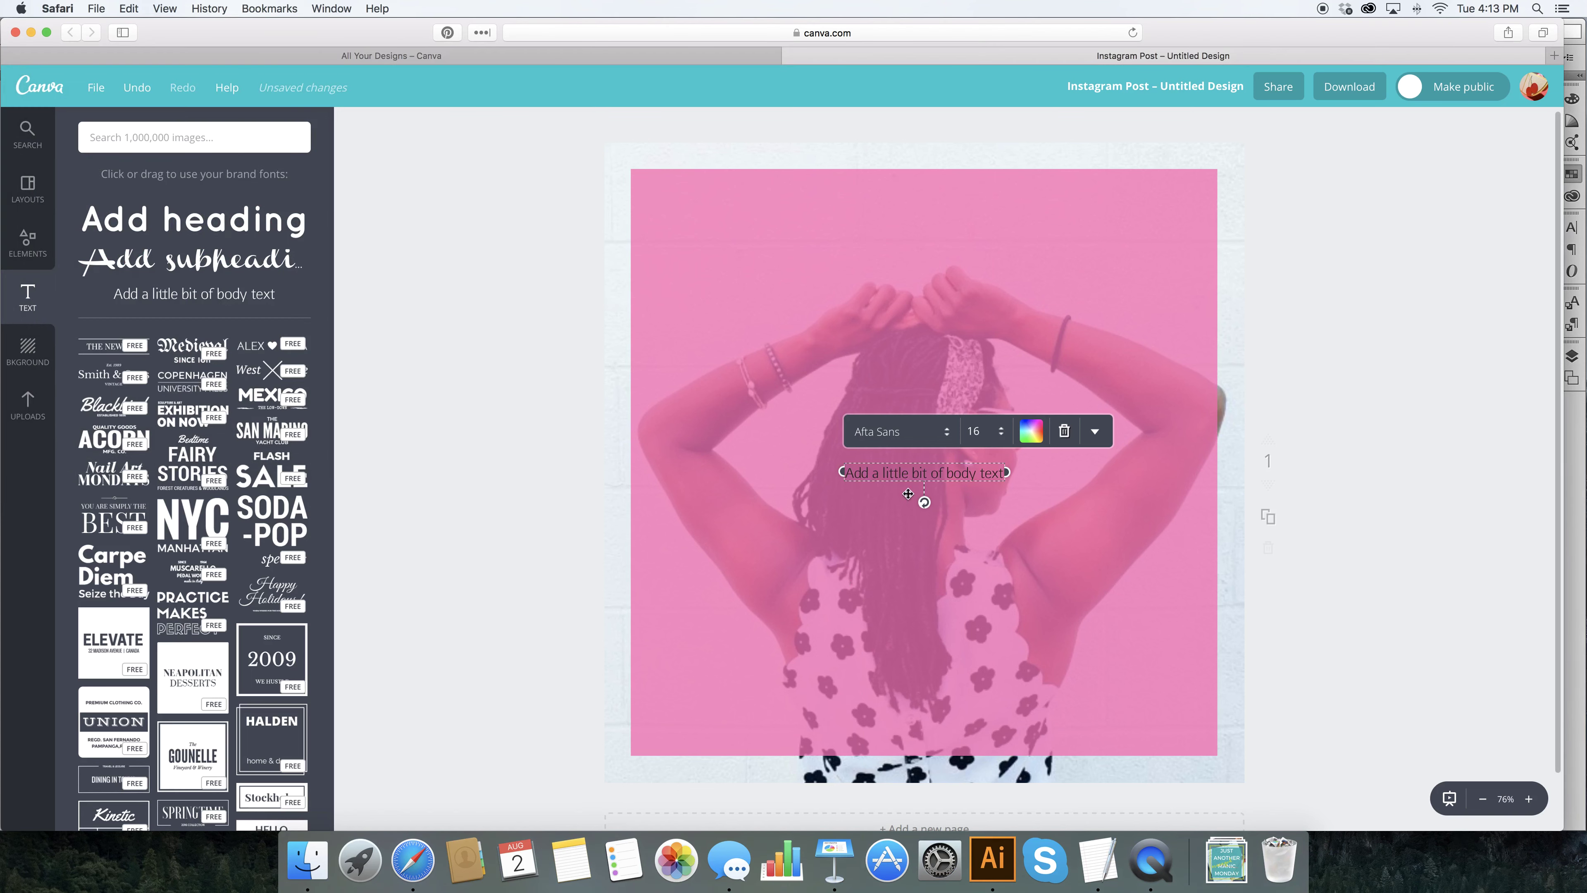
Replace the placeholder with the pasted quote, add an opening quotation mark, and widen the box
key(super+a)
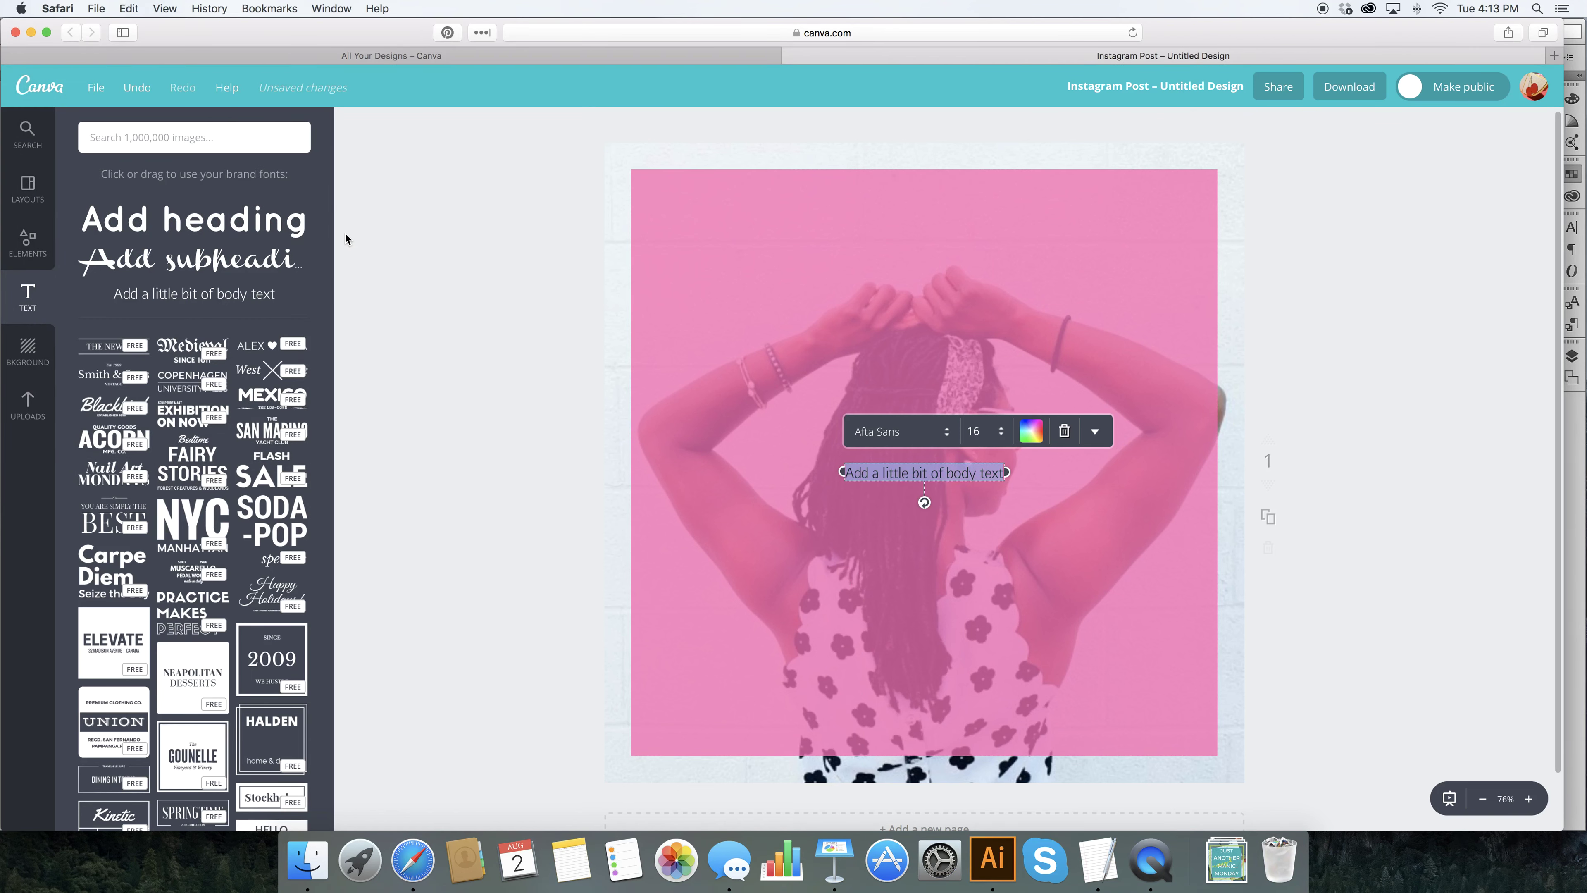
key(super+v)
click(847, 472)
text(")
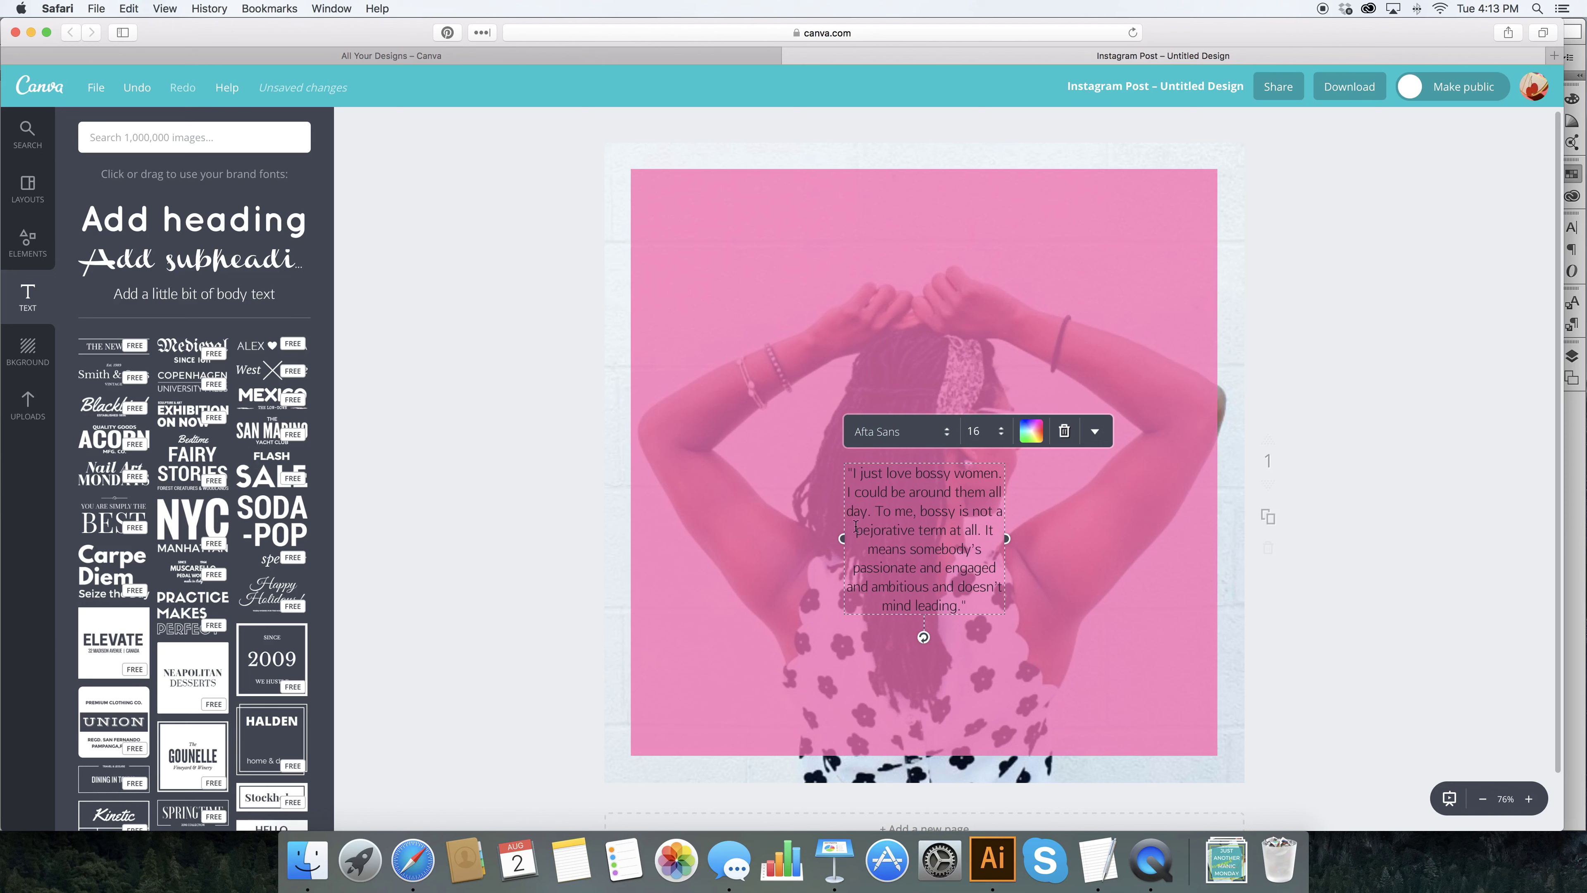
drag(842, 539, 695, 501)
drag(1012, 504, 1180, 494)
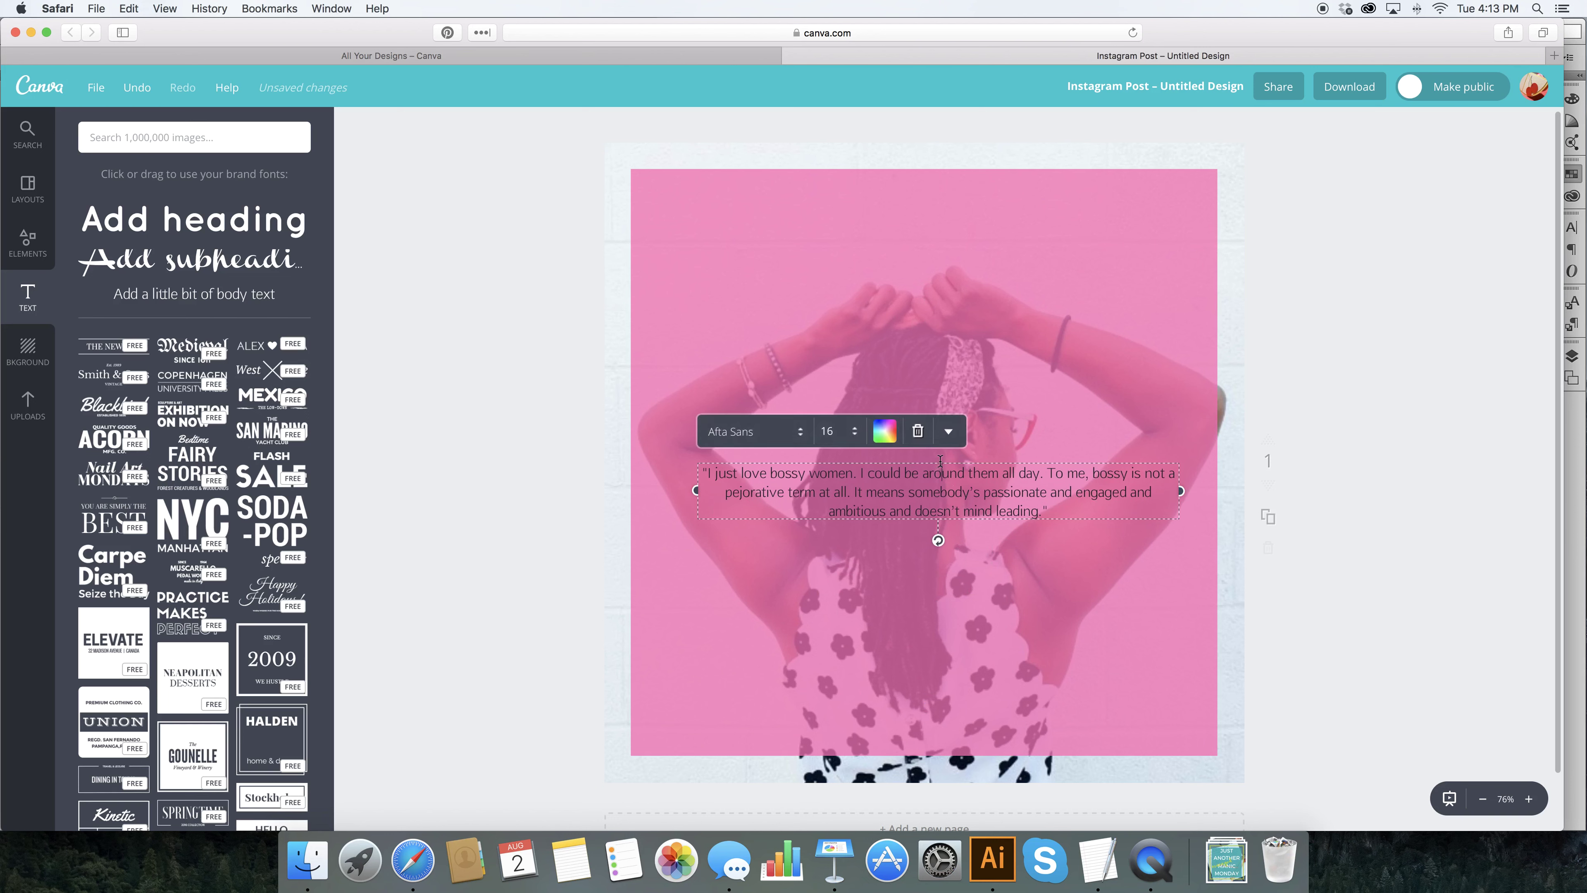
Set the quote to font size 48 and move it up into the pink square
key(shift+super+Down)
key(super+a)
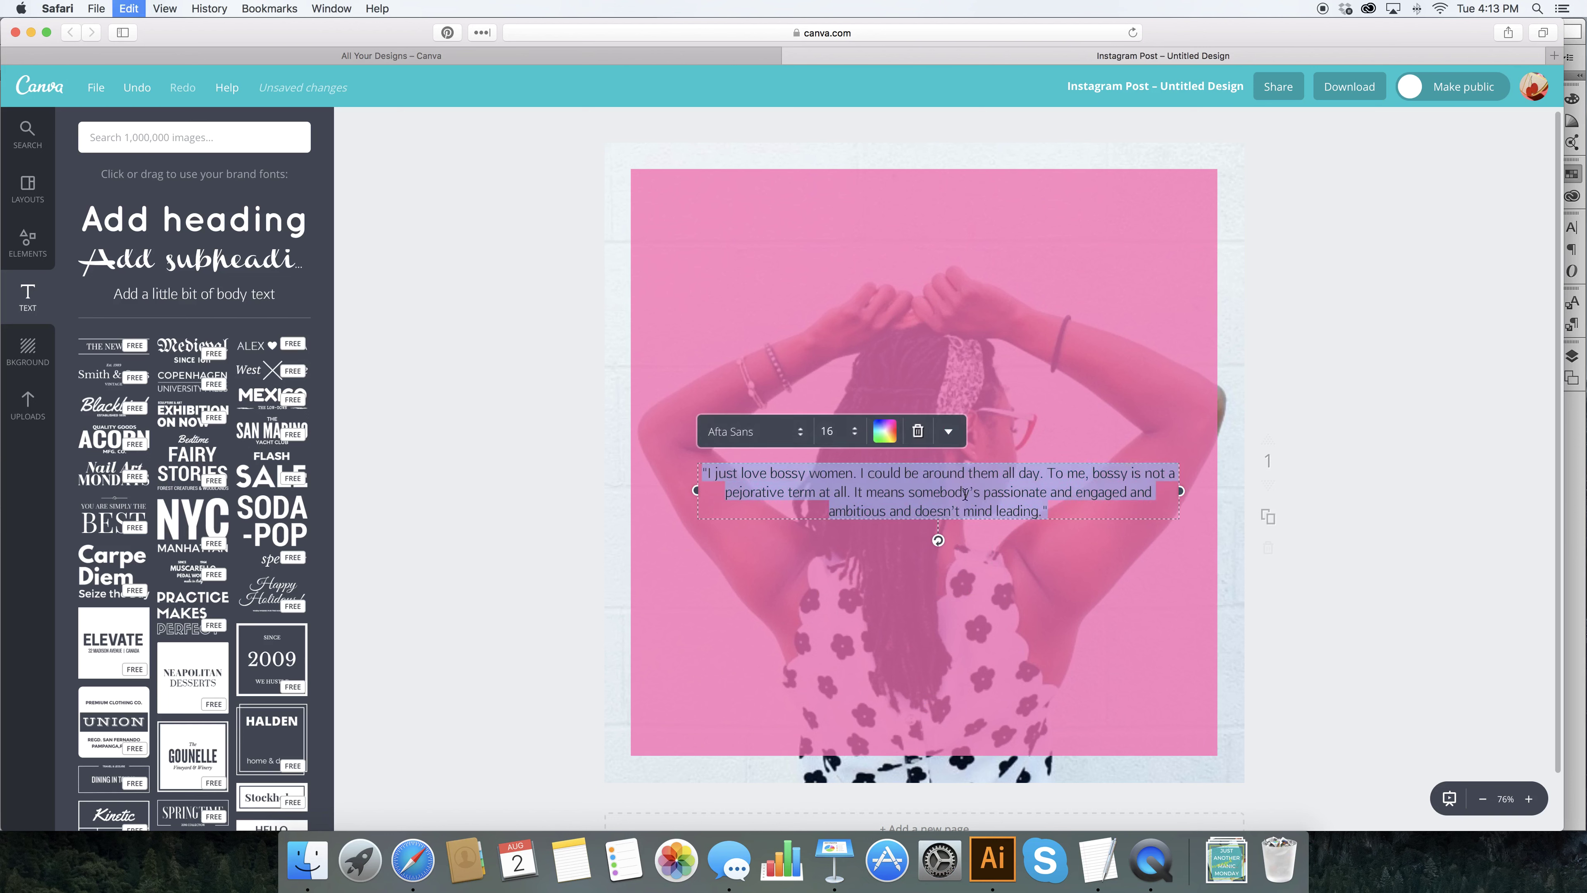
click(854, 431)
click(855, 723)
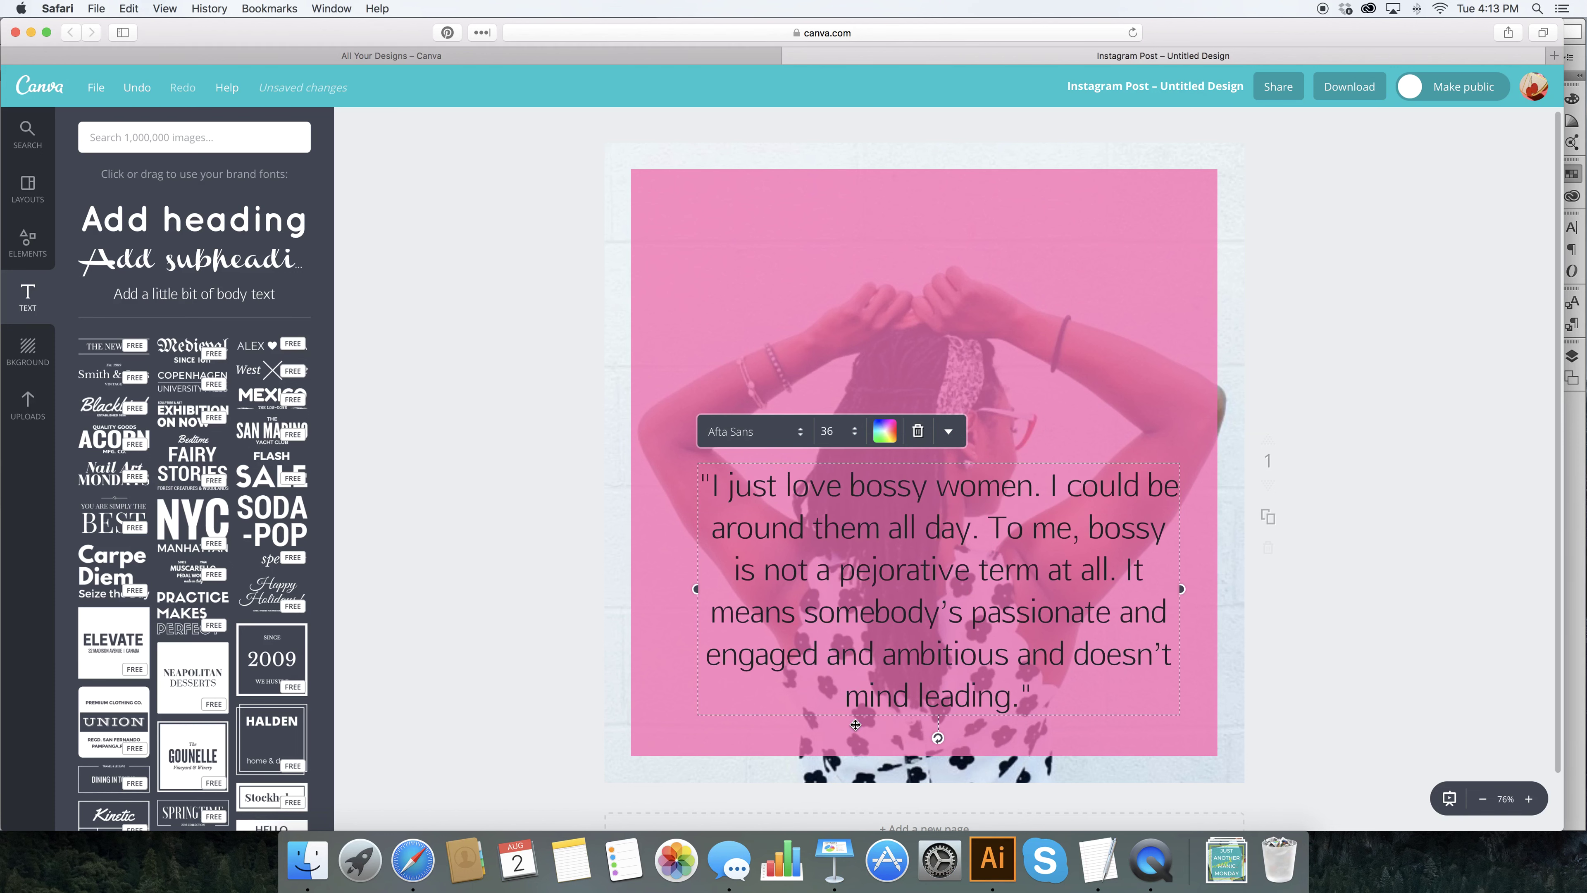
click(854, 433)
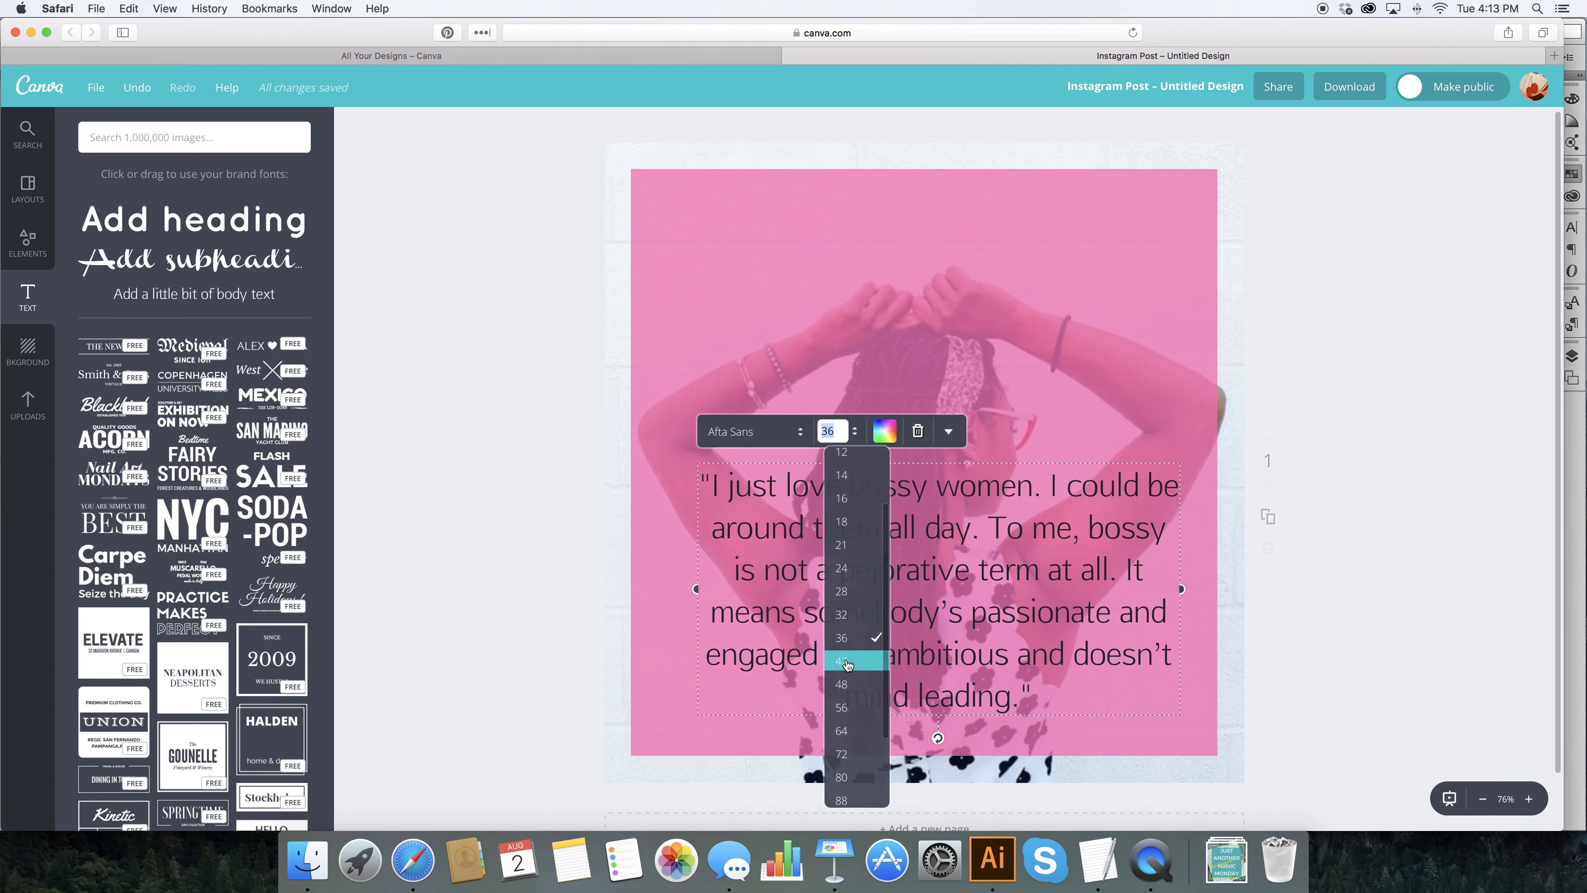
click(848, 684)
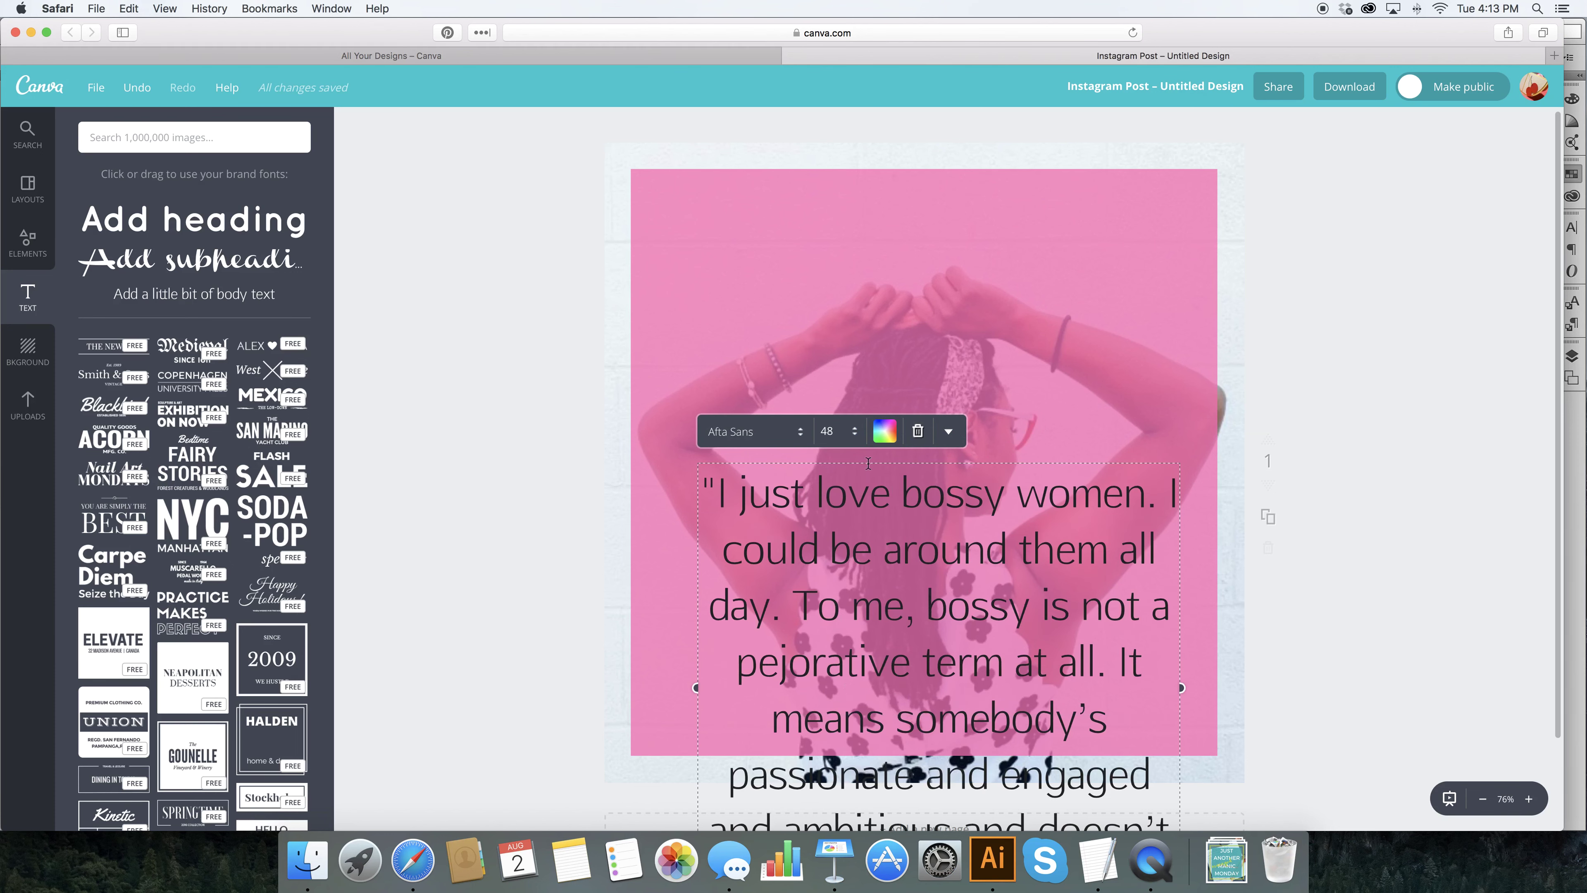
drag(914, 460, 901, 207)
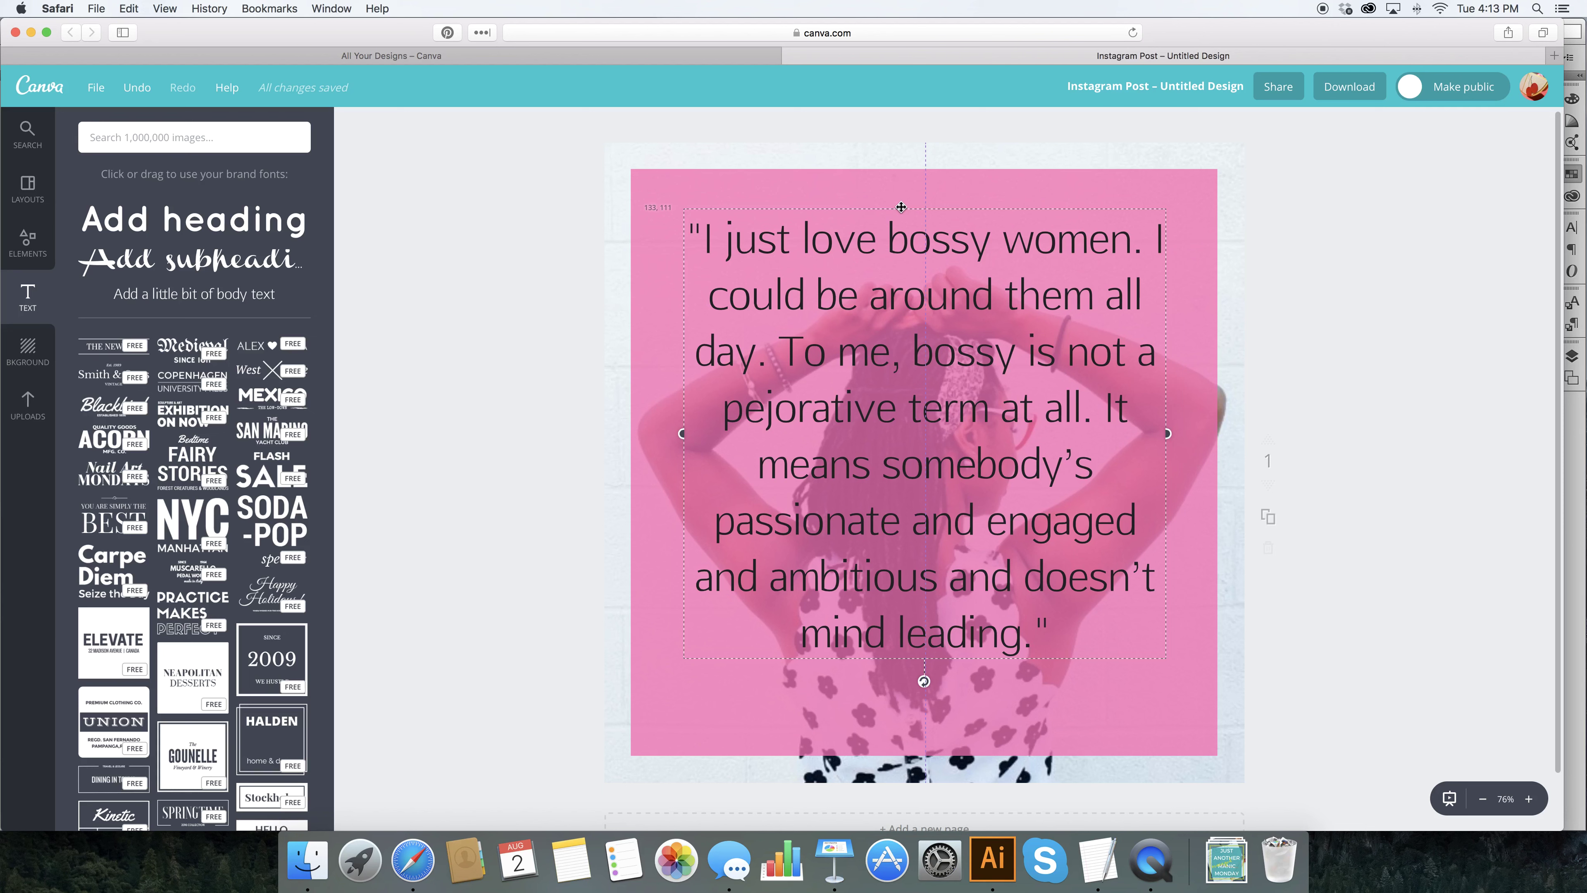
Select the entire bossy-women quote and change its colour to white
drag(900, 207, 901, 207)
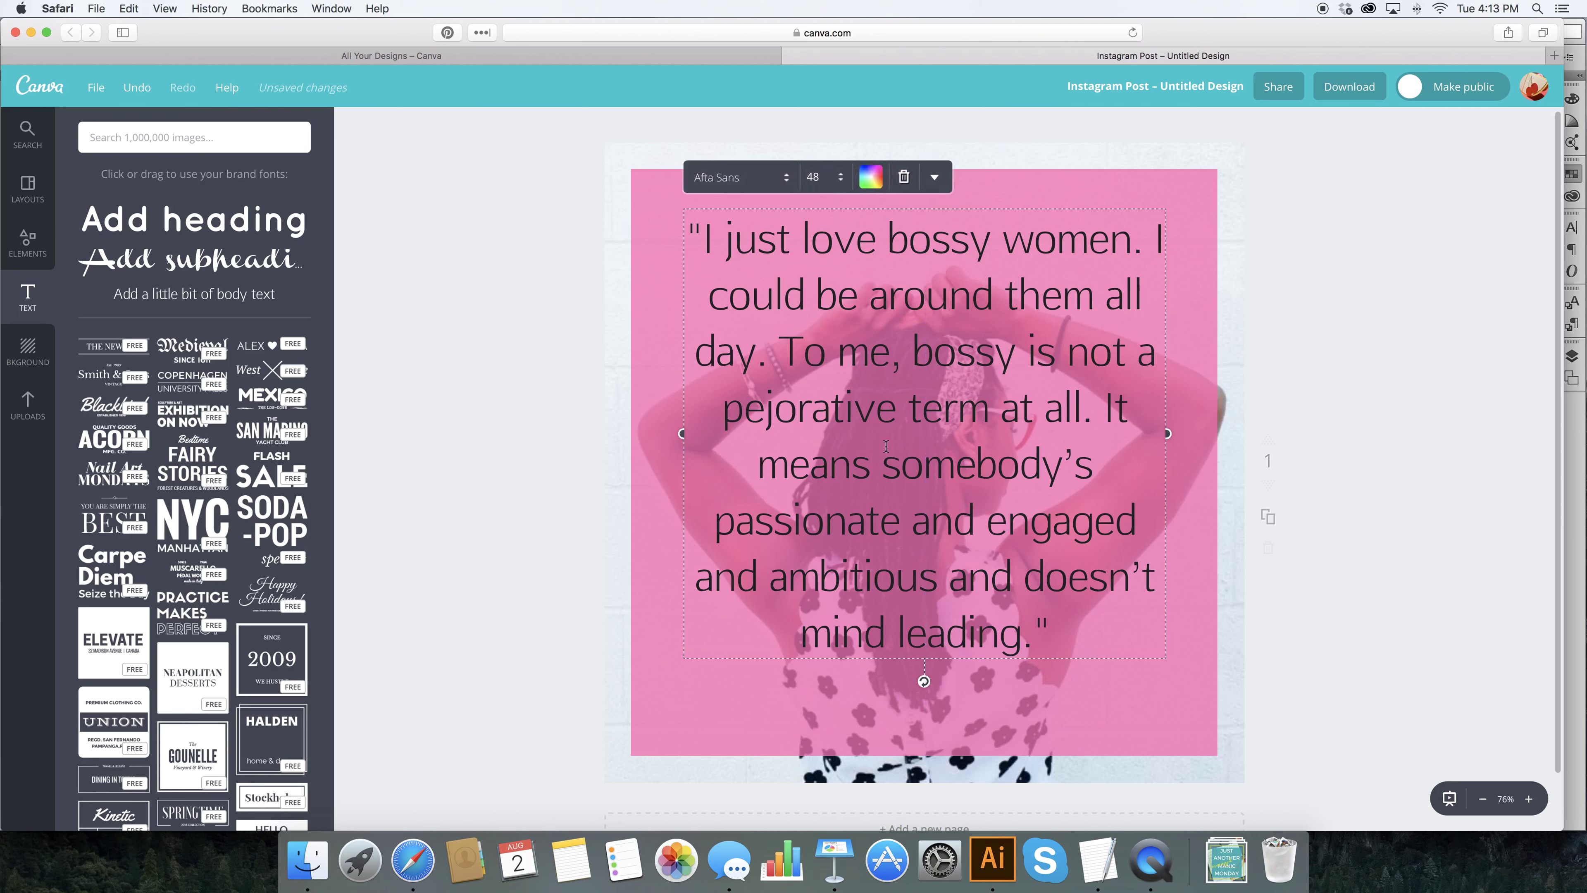
drag(1054, 632, 924, 294)
drag(793, 299, 848, 191)
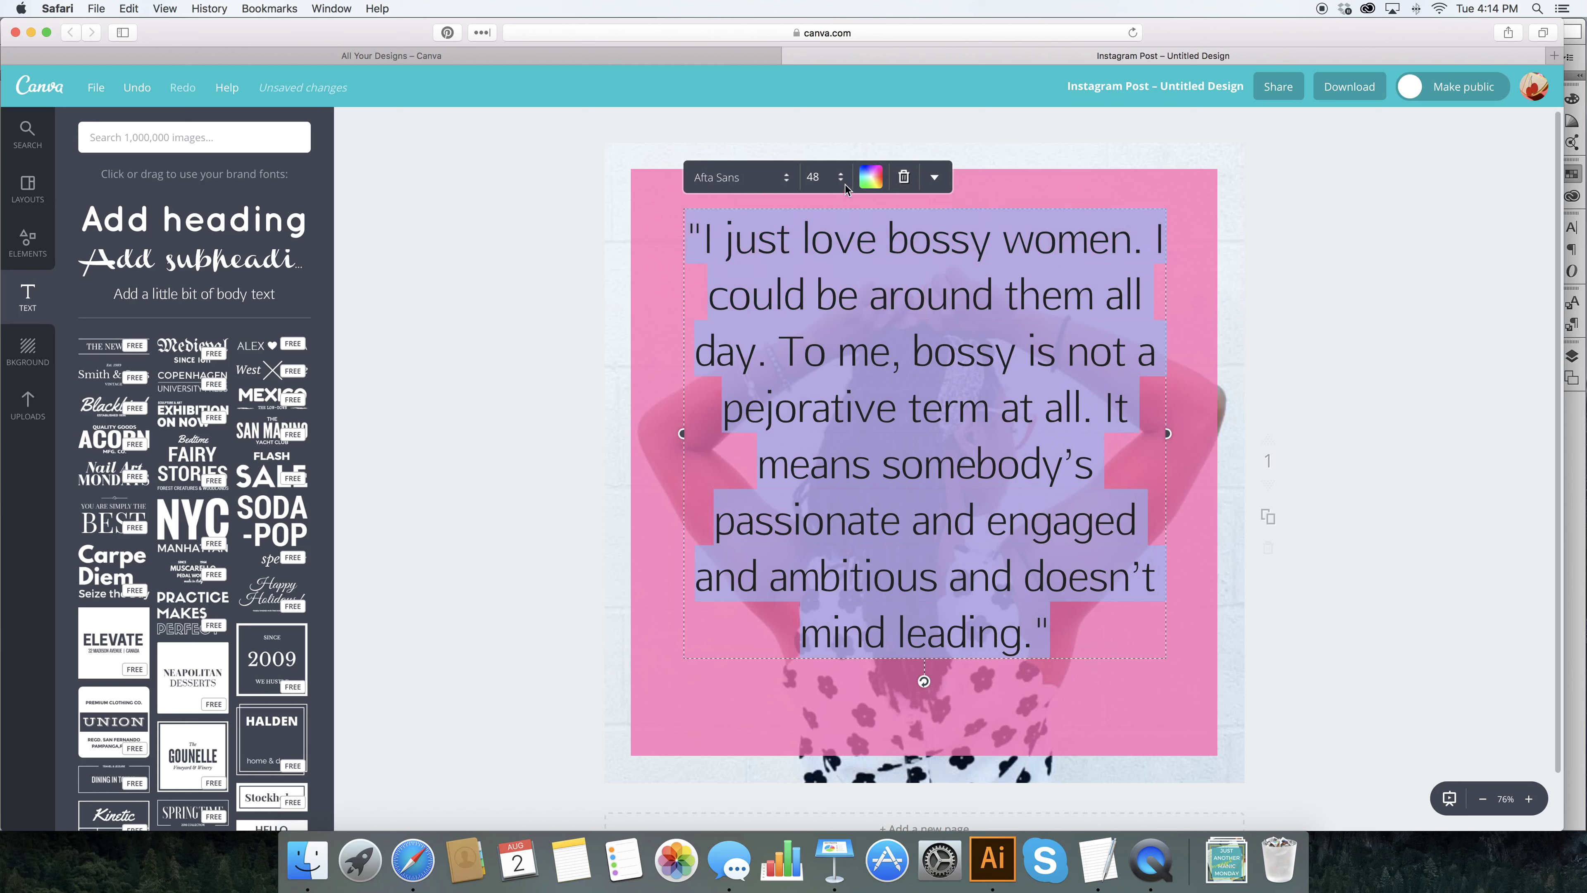
click(870, 177)
click(930, 433)
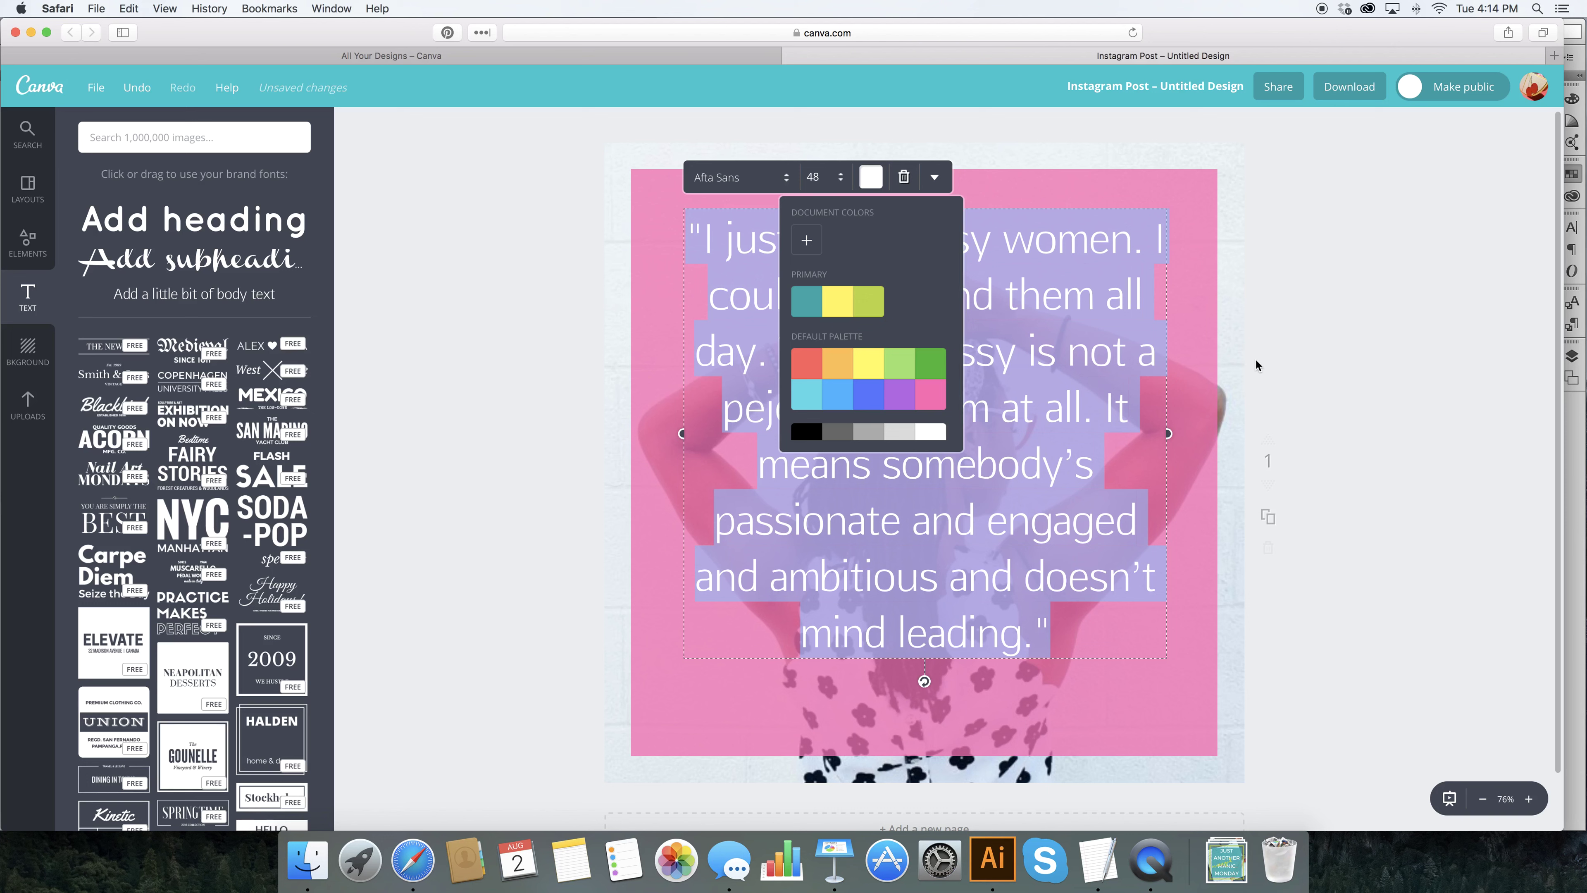
click(1351, 259)
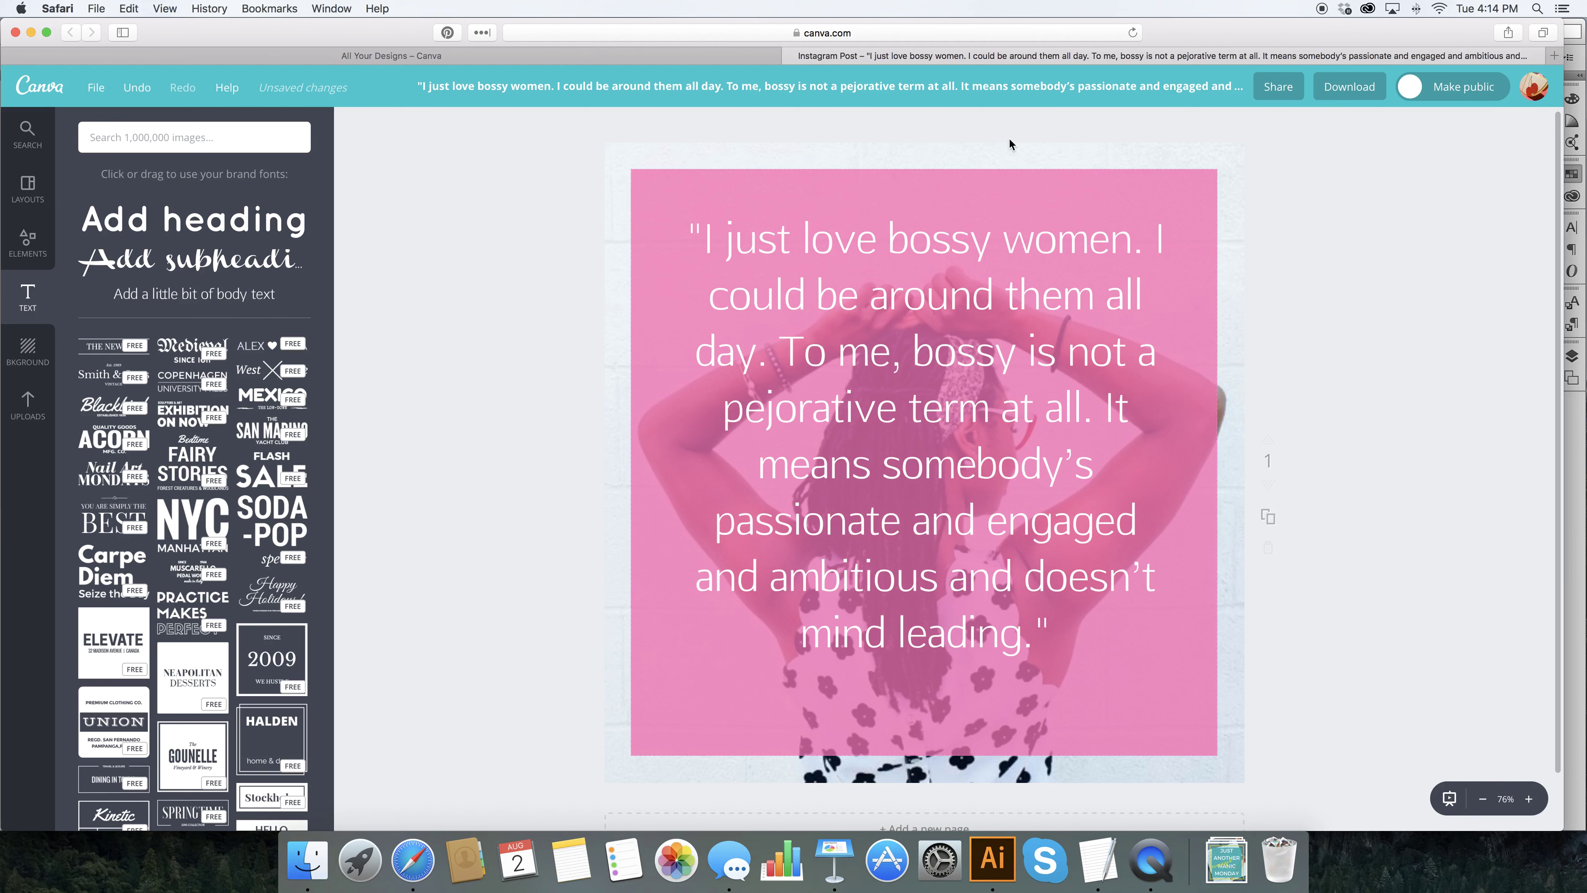
Set the pink overlay's transparency to 84
click(1195, 178)
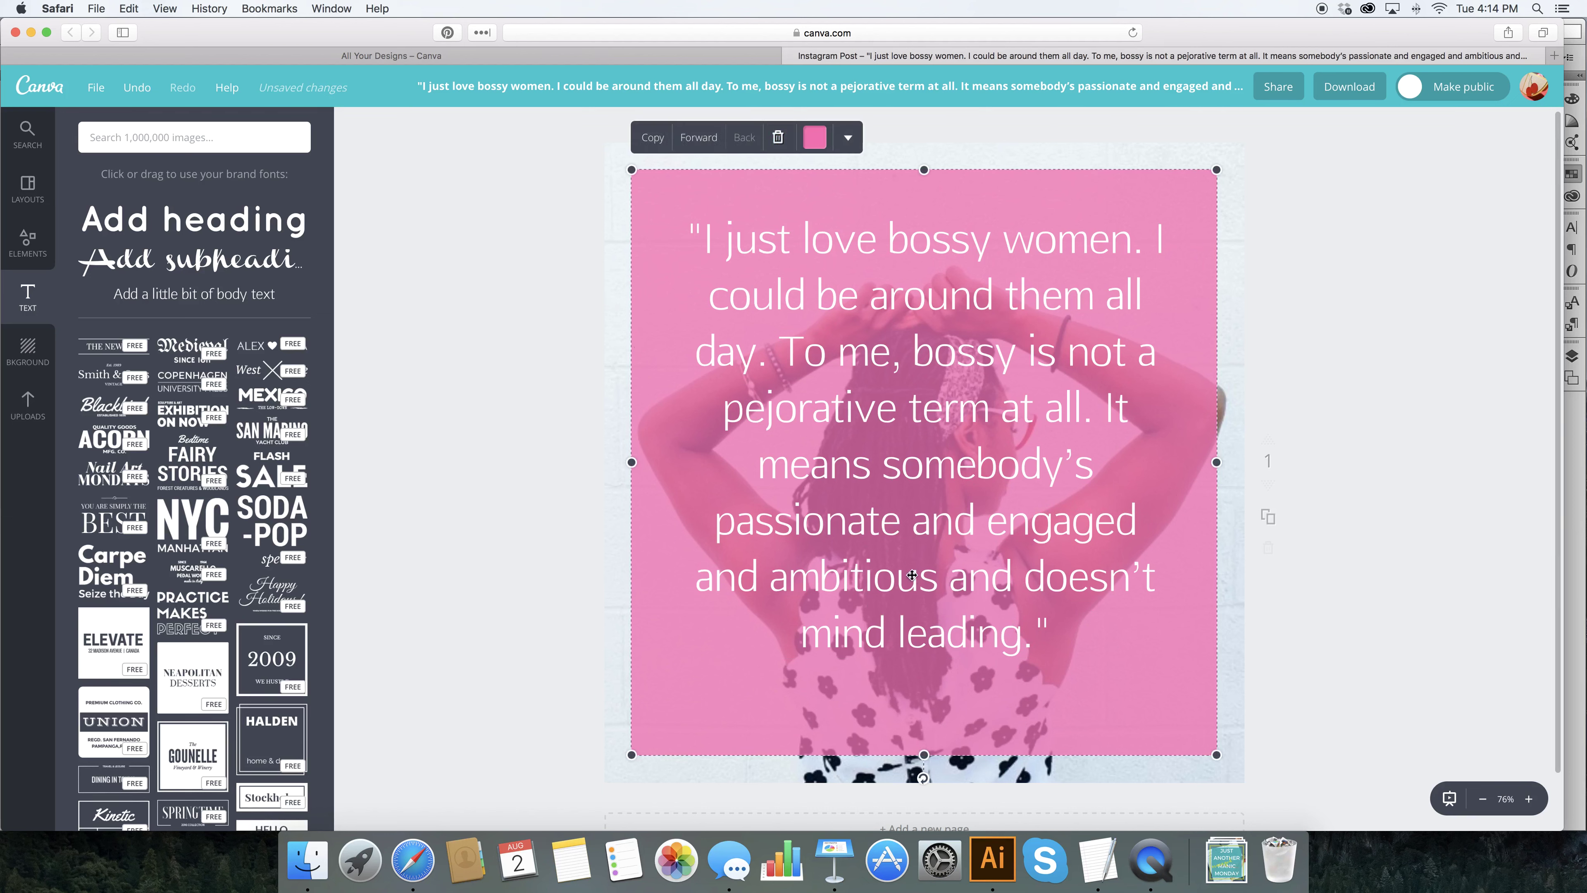
click(847, 139)
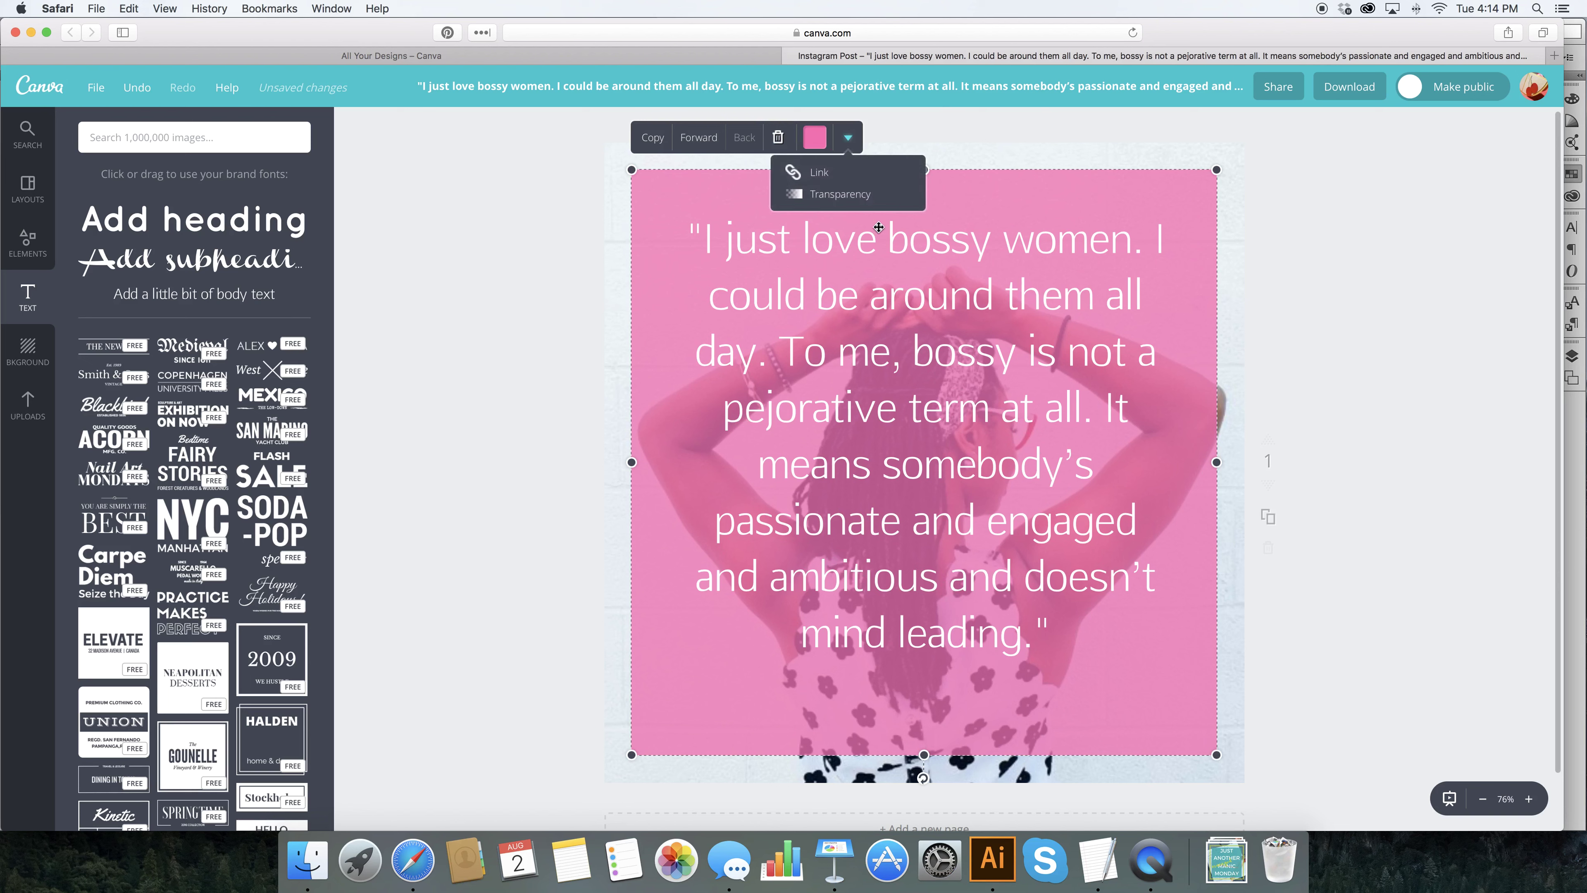
click(864, 200)
drag(894, 177, 904, 177)
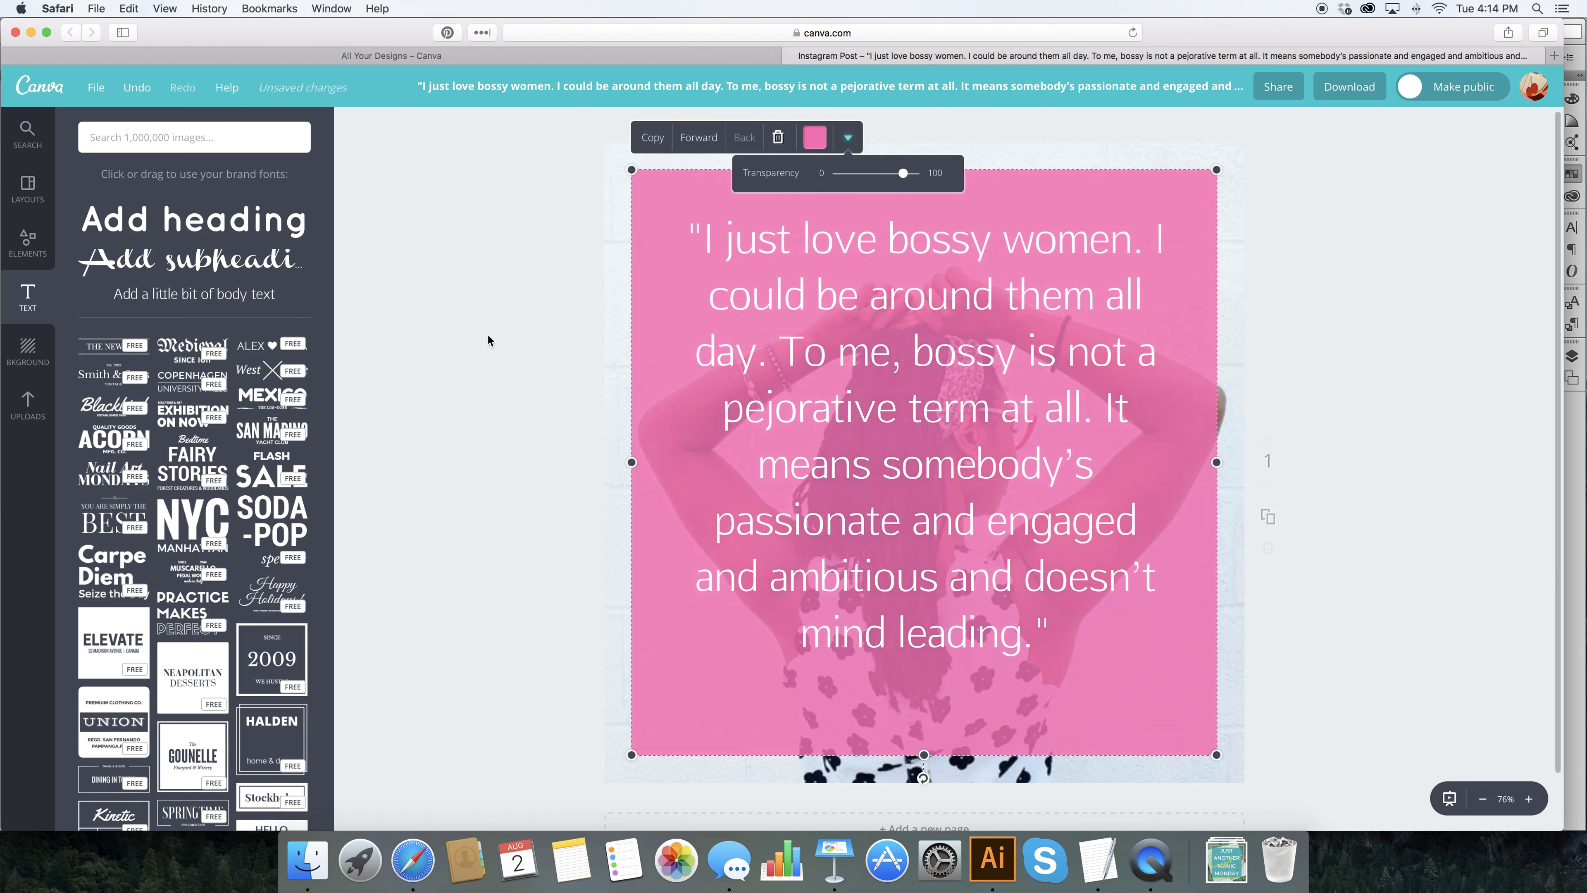
Change the quote's font from Afta Sans to Aleo
click(769, 436)
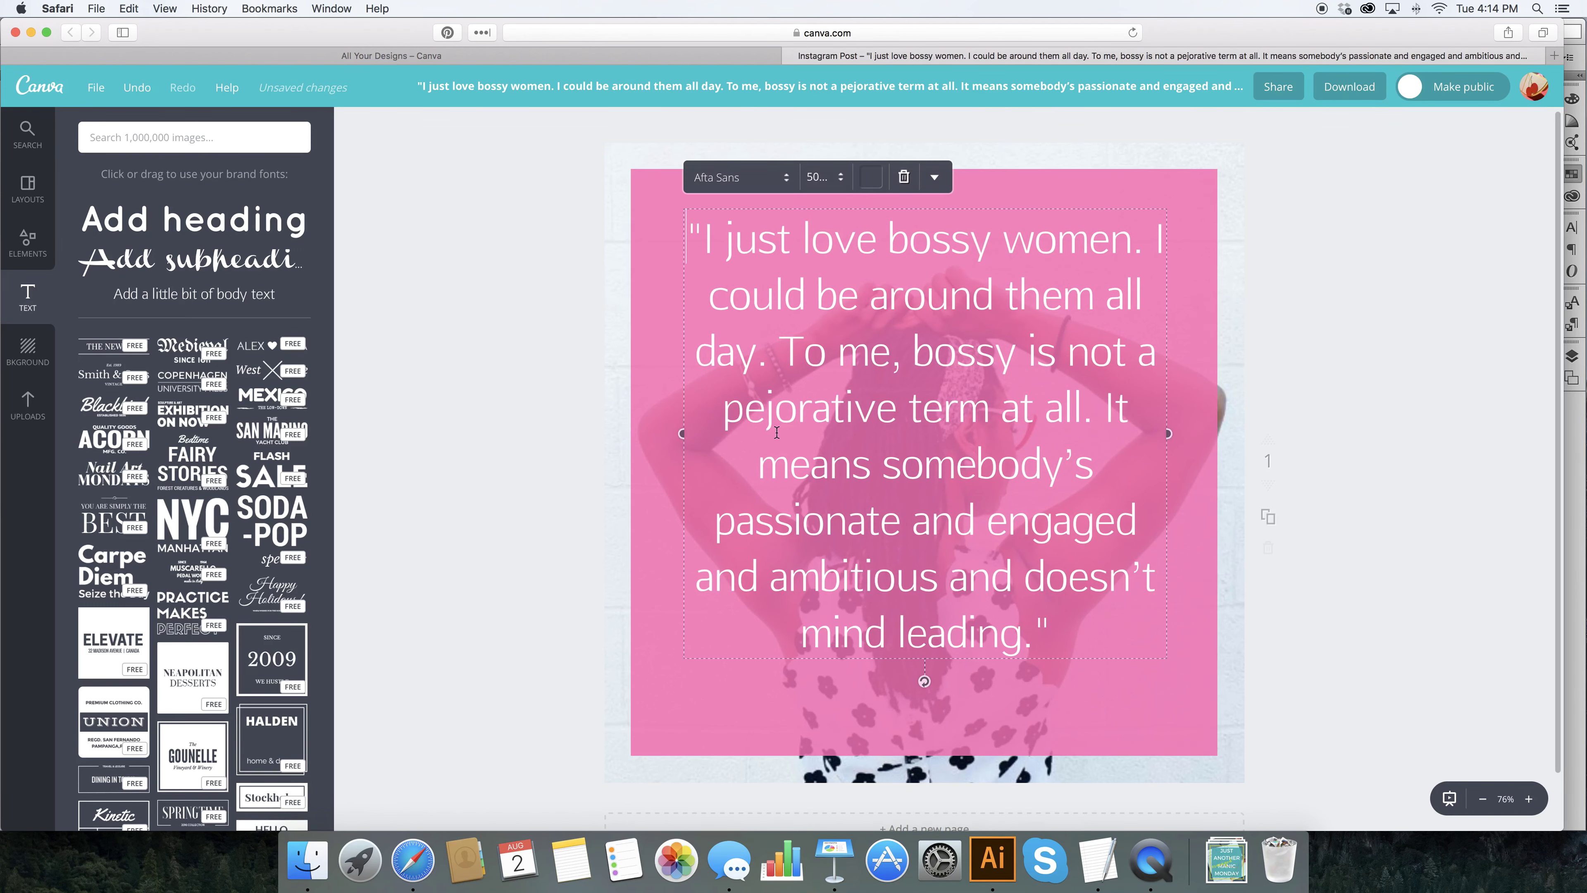
drag(693, 238, 1022, 542)
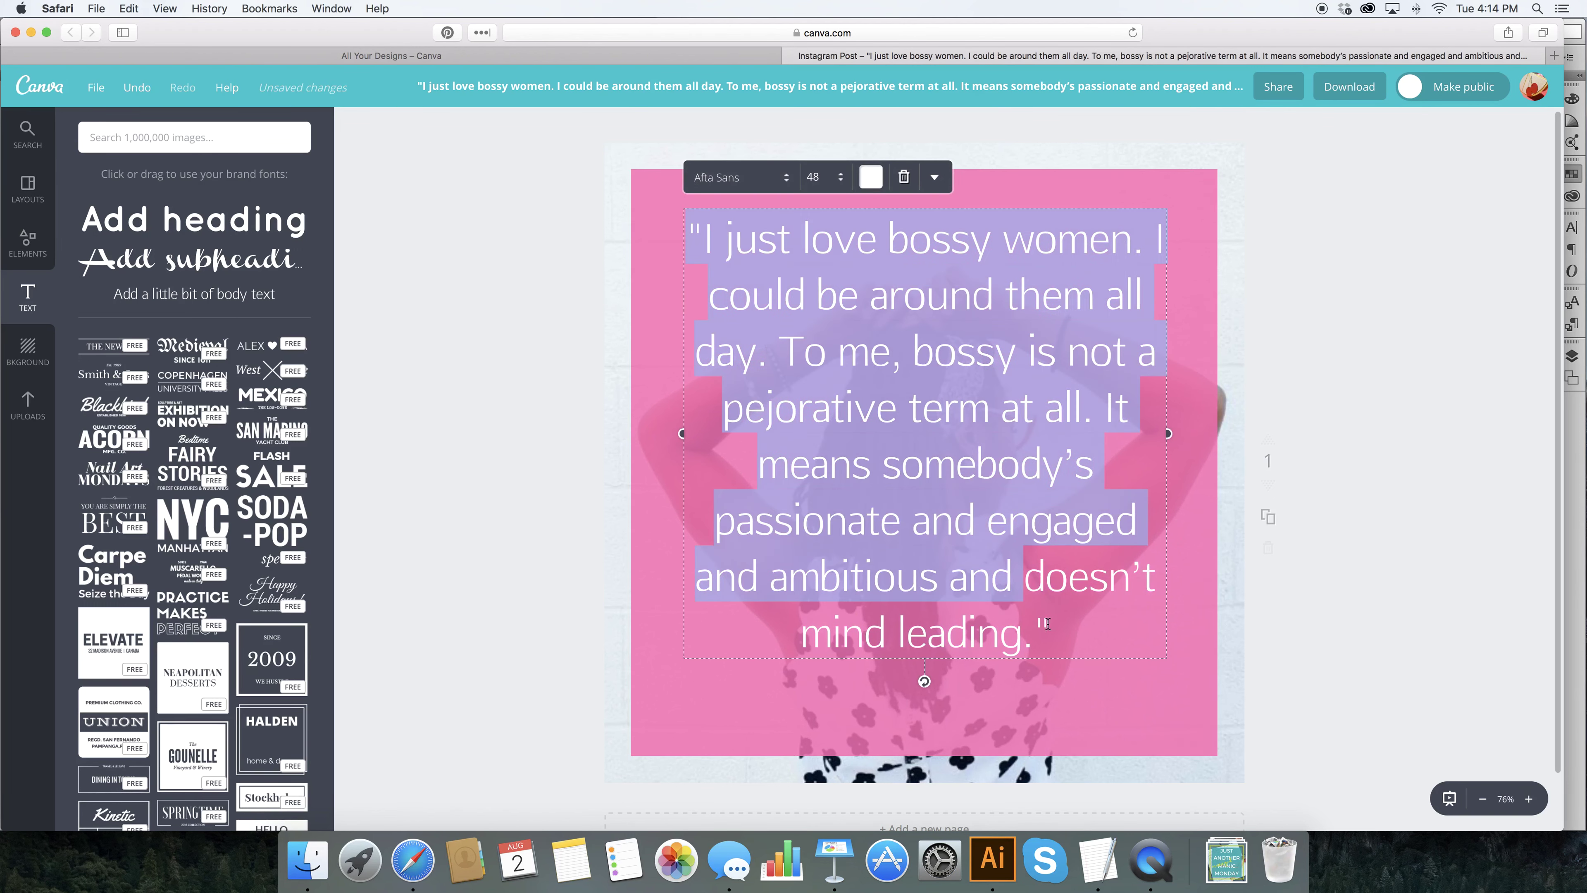
drag(1047, 624, 703, 238)
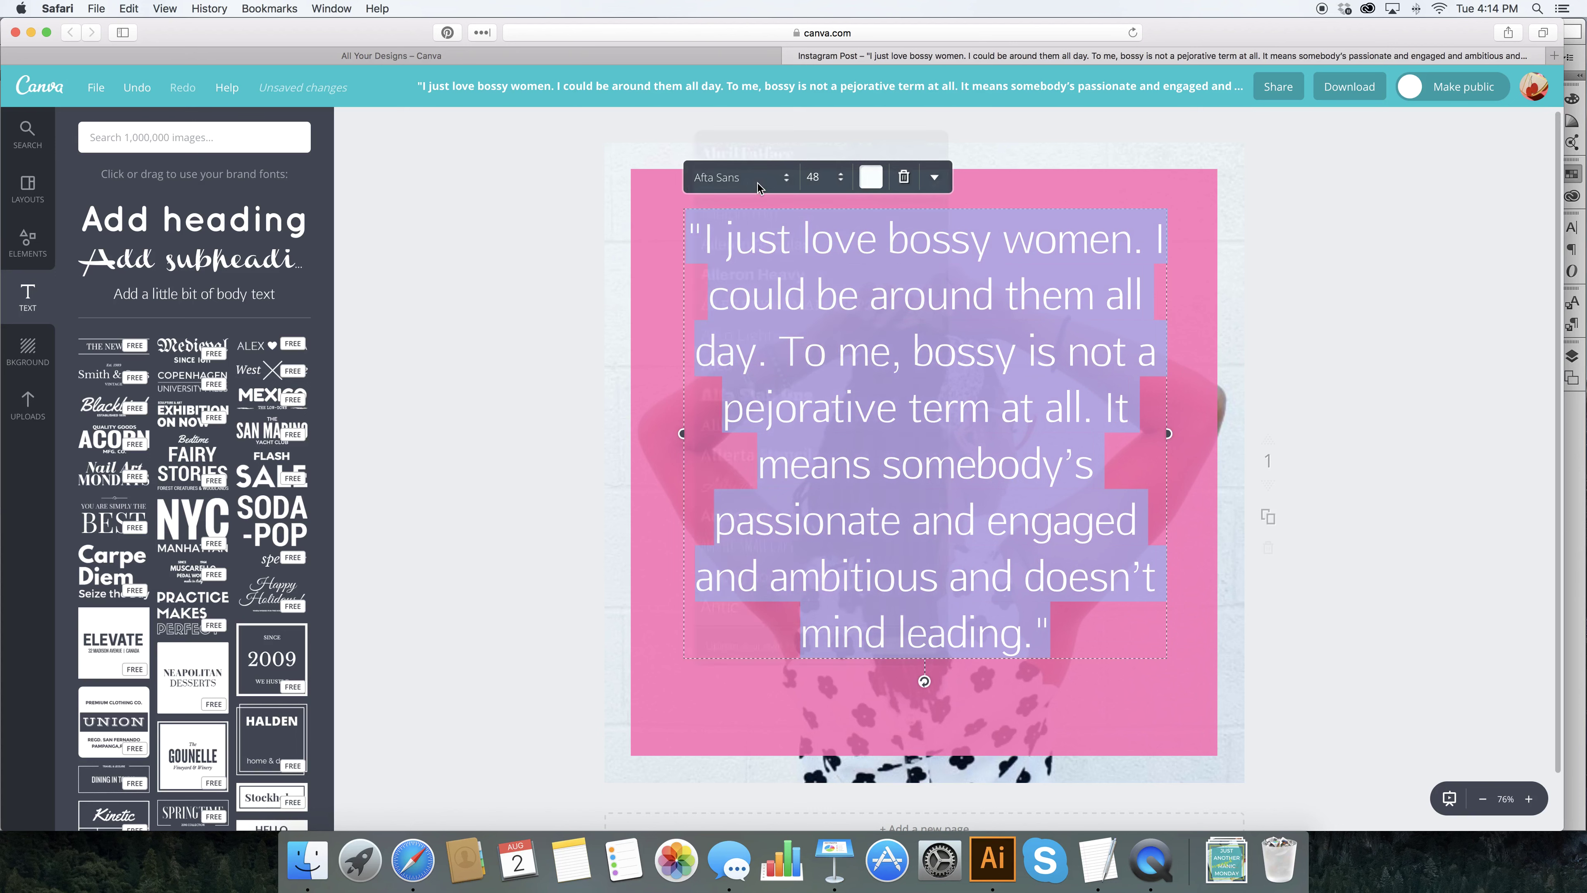
click(709, 177)
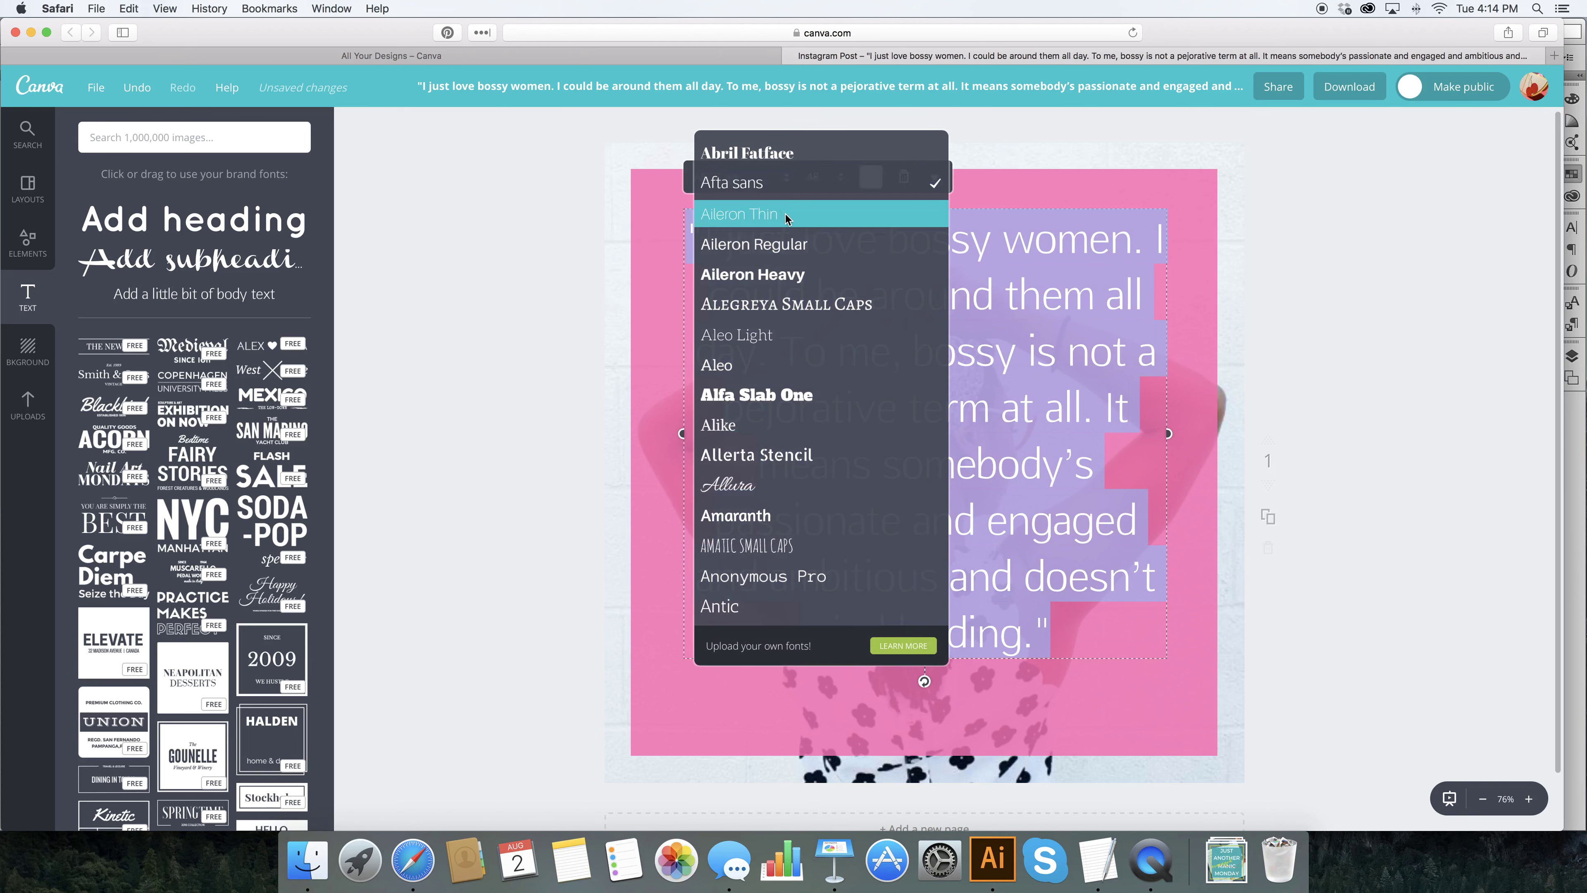
click(780, 370)
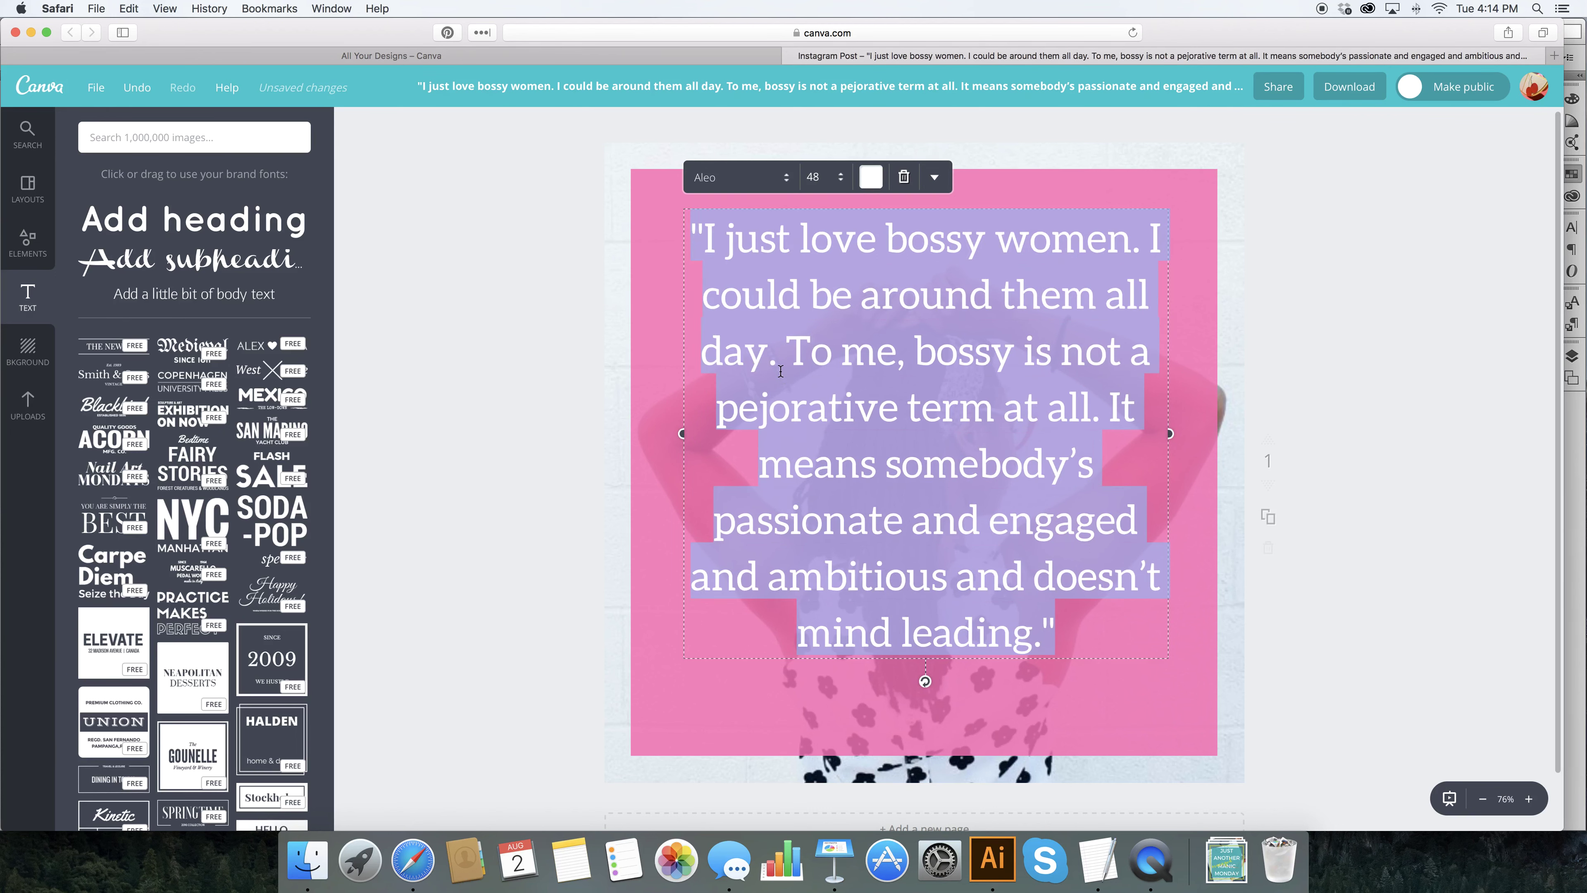
click(420, 330)
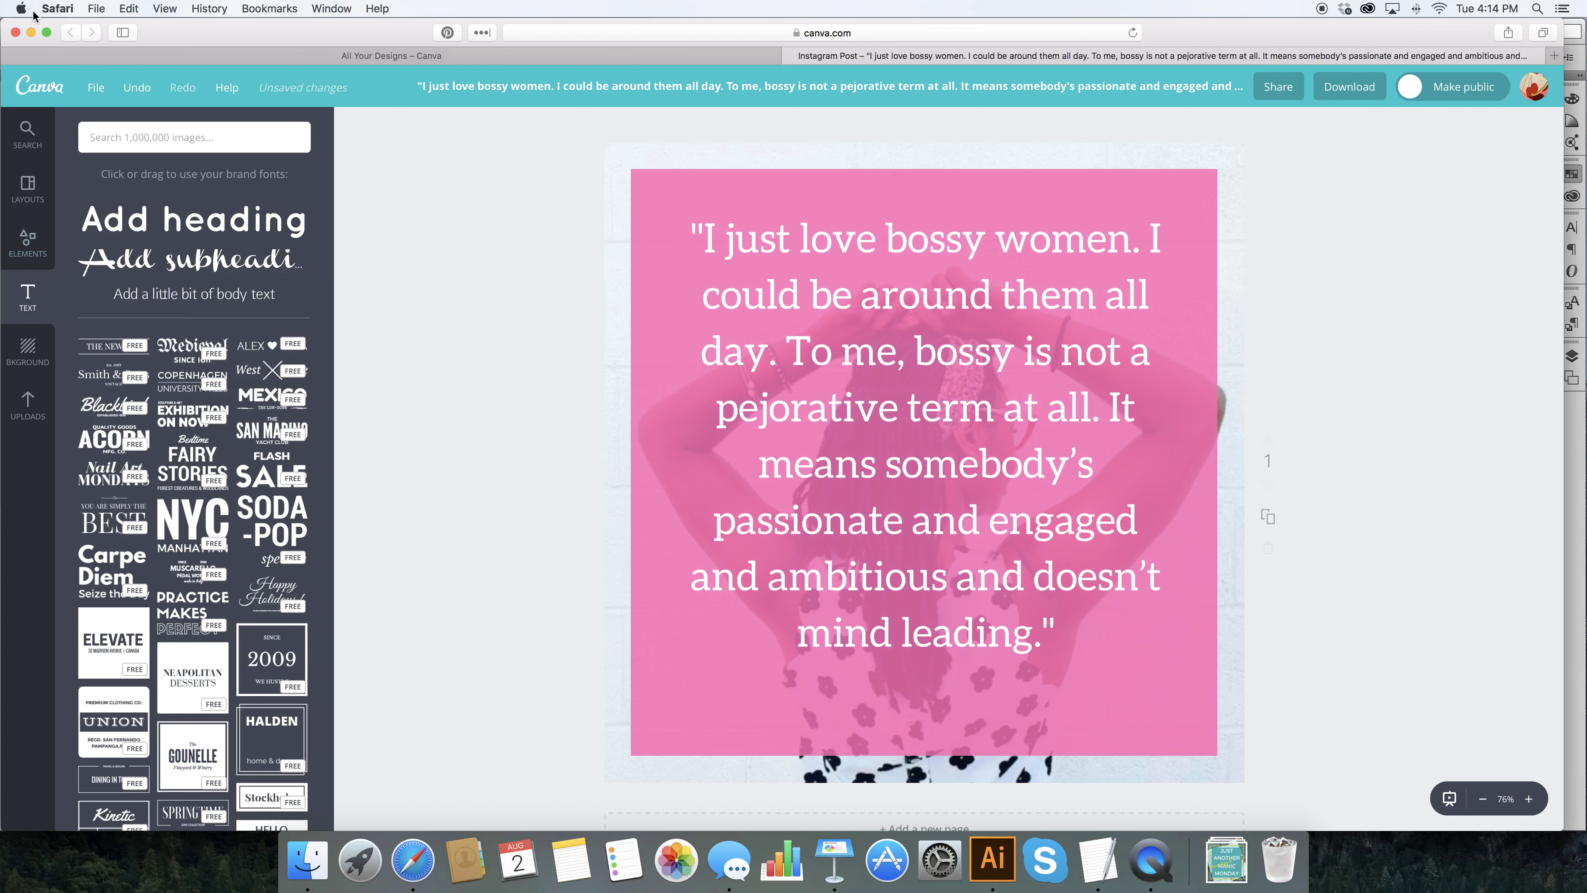
Add a new body text box and paste the author's name copied from the TextEdit note
click(147, 294)
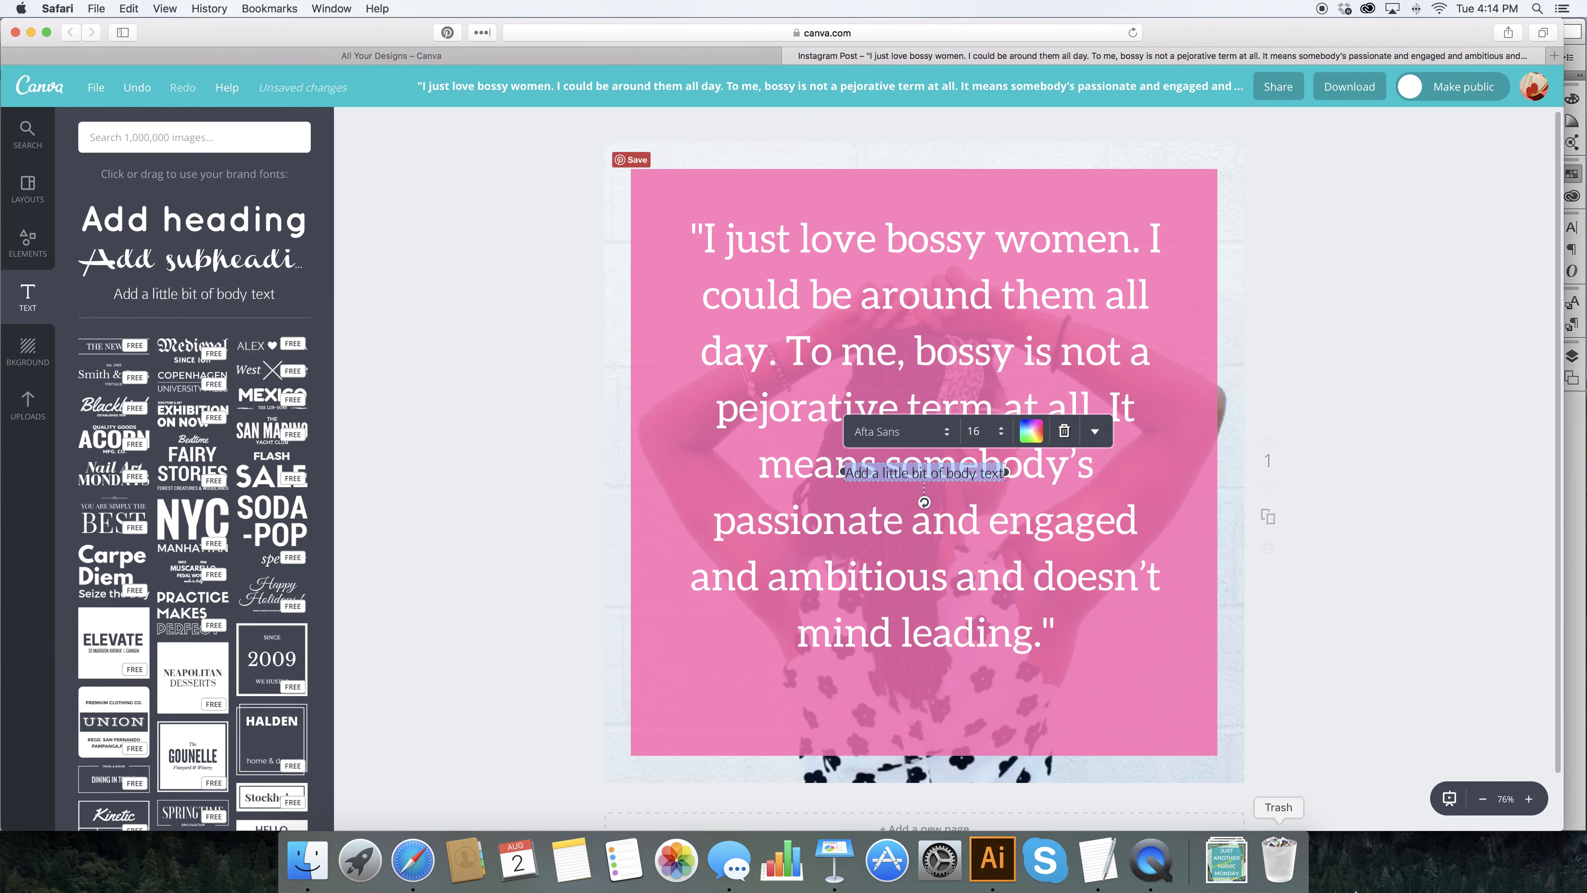
click(1098, 859)
drag(226, 355, 72, 354)
key(super+c)
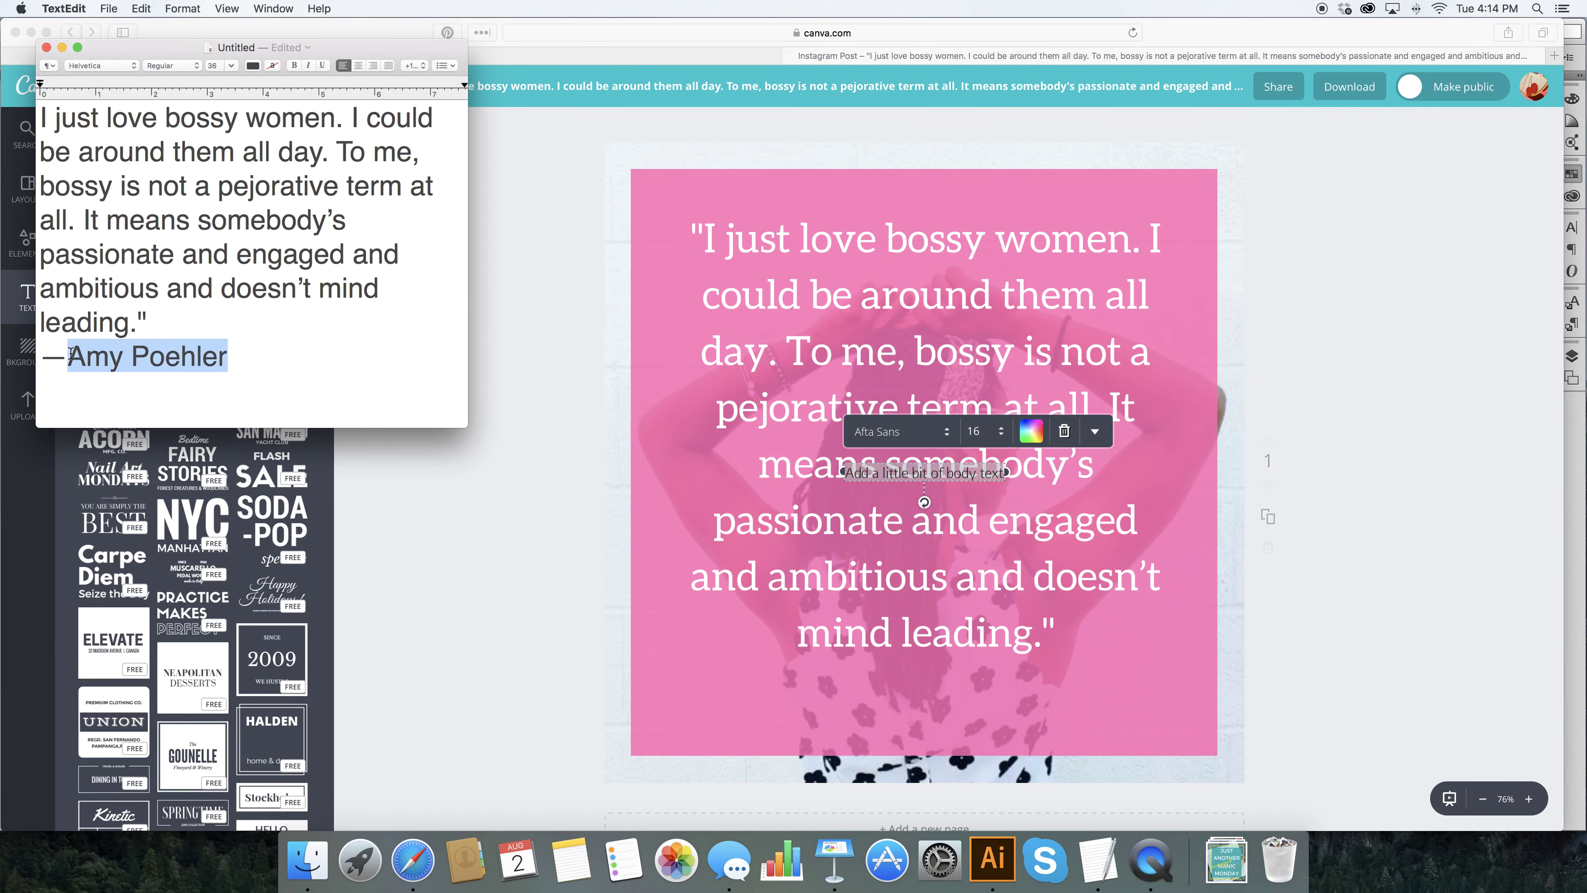
click(900, 477)
key(super+s)
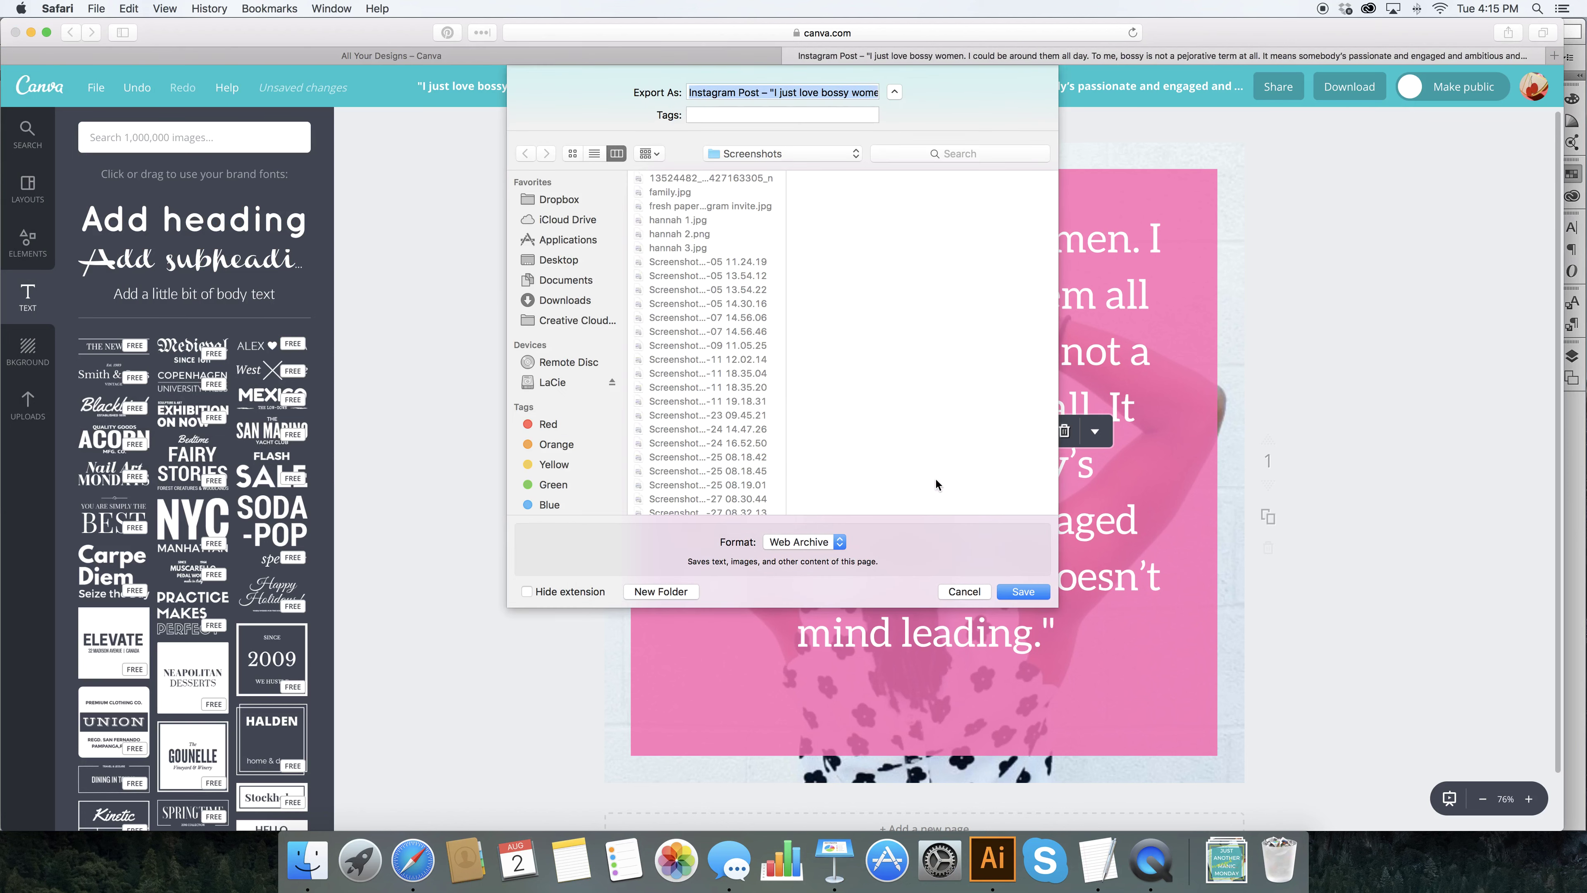
click(964, 591)
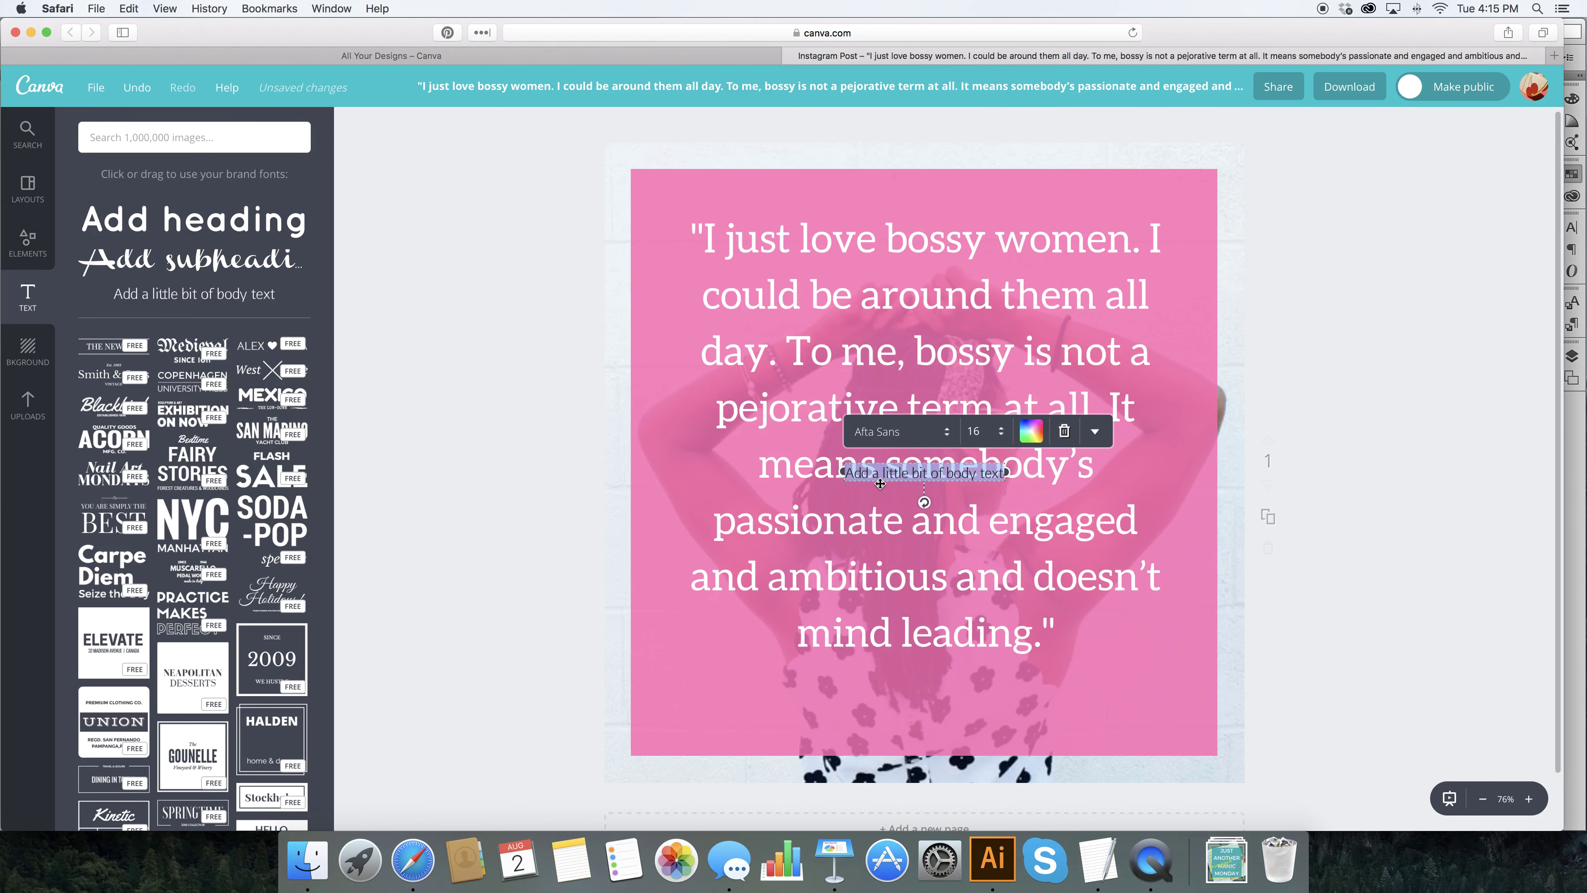
key(super+v)
Set the author's name in Aleo at size 42 and move it below the quote
drag(970, 473, 883, 473)
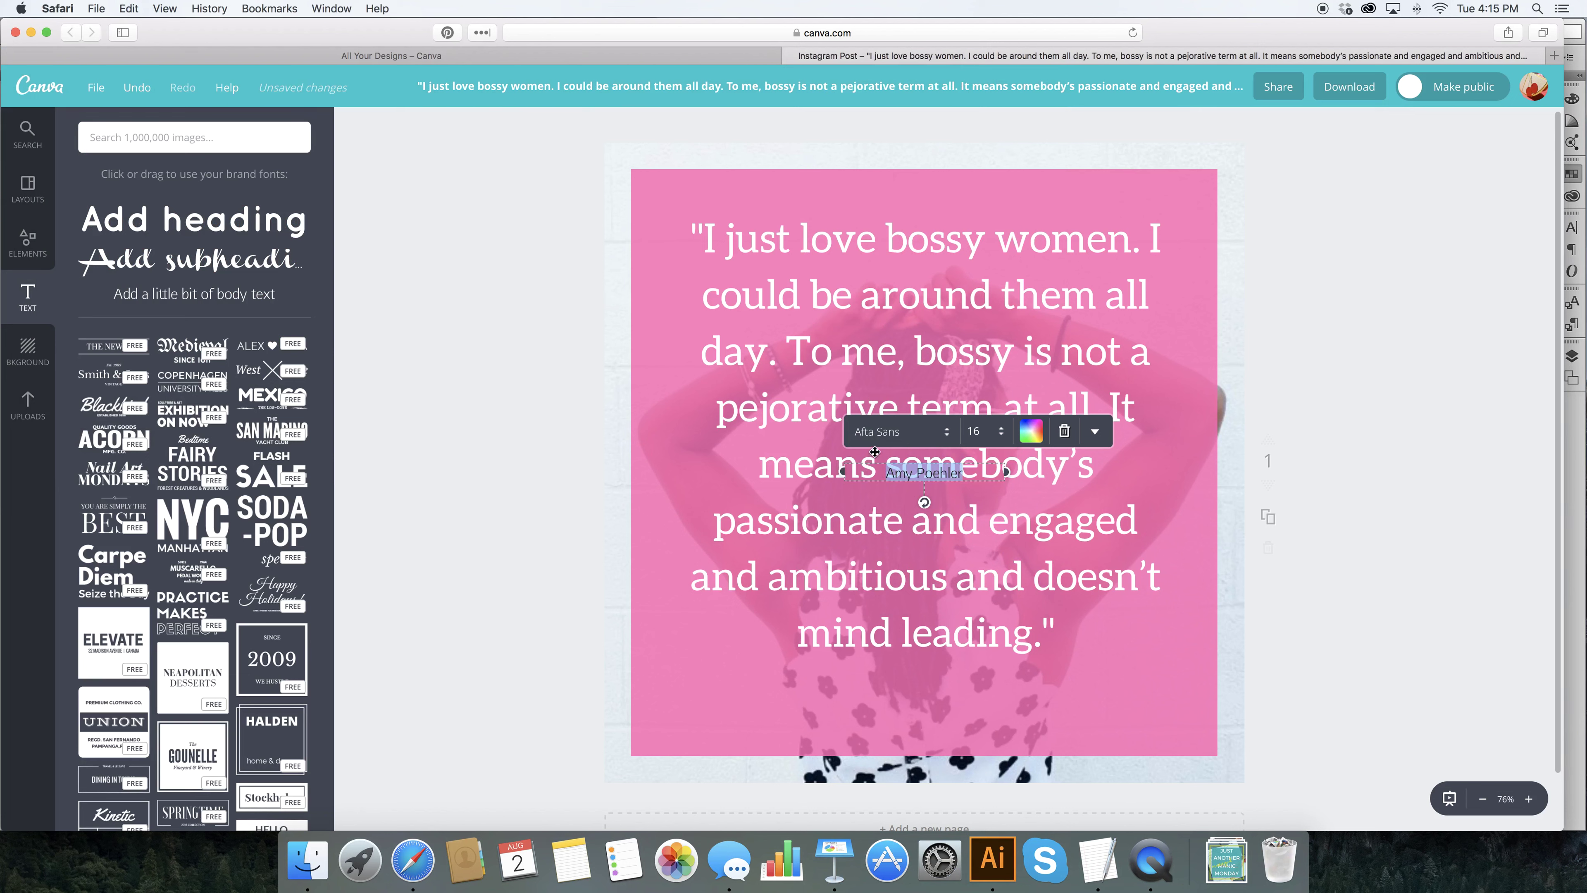
click(869, 431)
click(888, 394)
drag(957, 463, 954, 688)
click(967, 658)
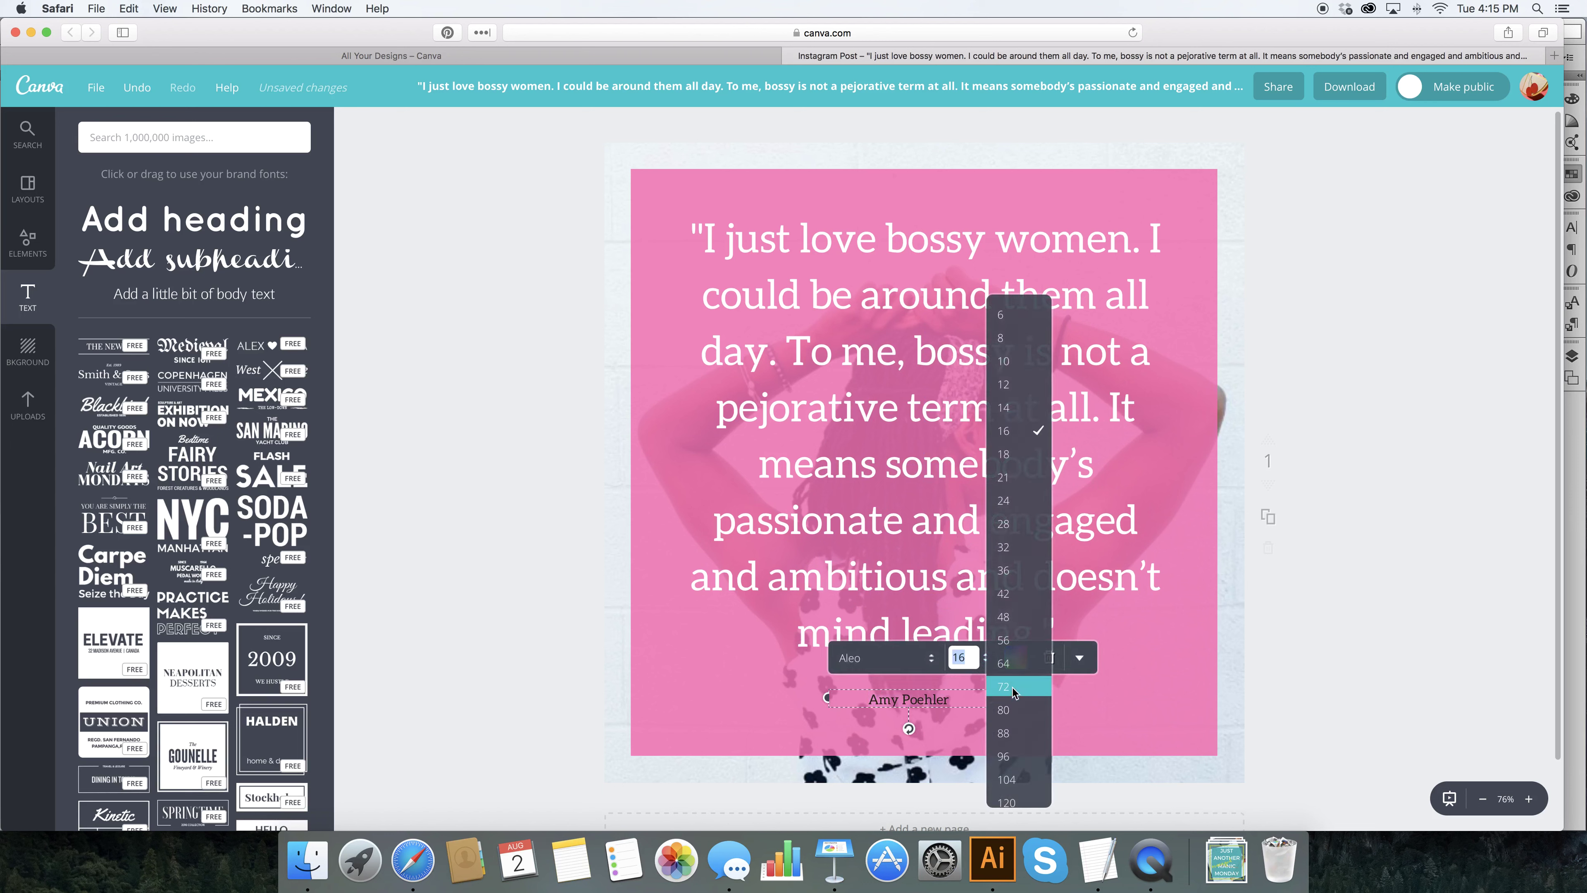
click(1010, 595)
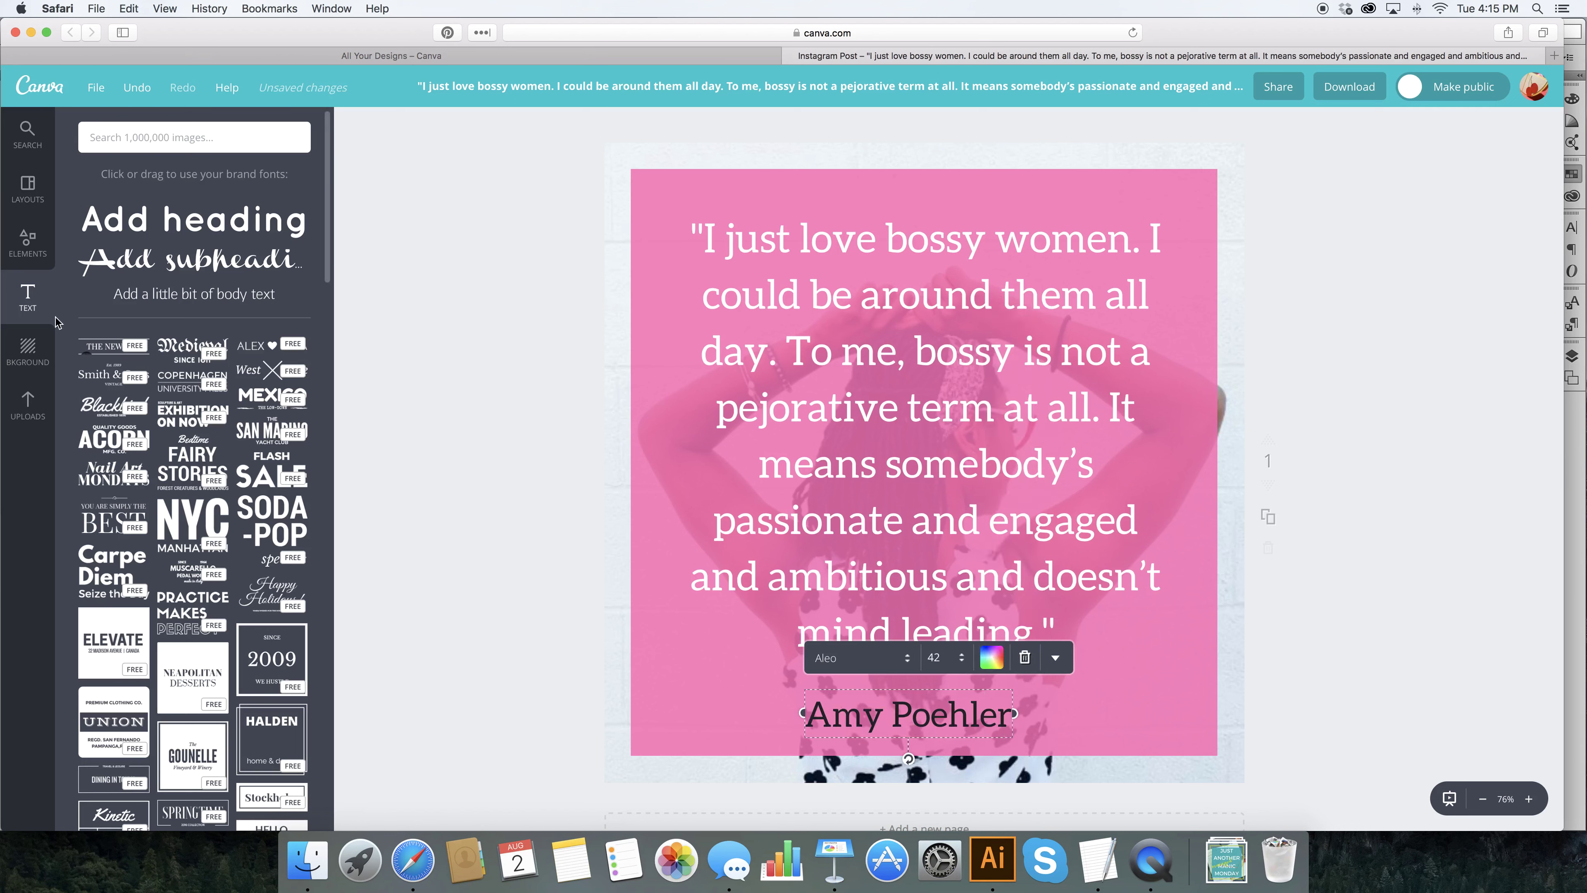
Add a square shape and flatten it into a thin teal bar across the author's name line
click(31, 245)
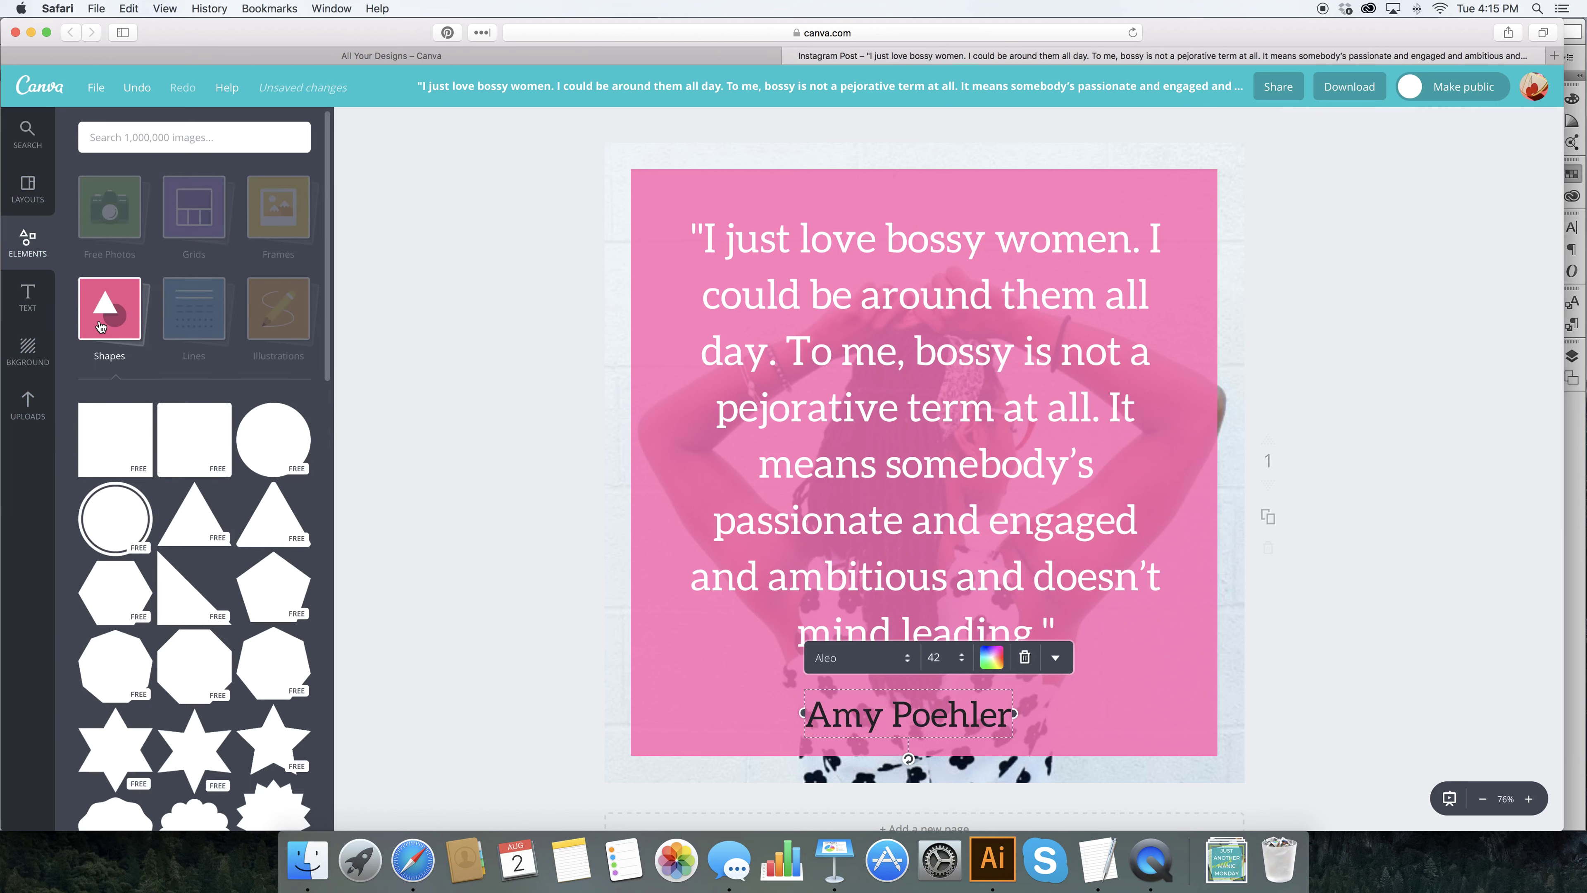
click(101, 327)
click(120, 334)
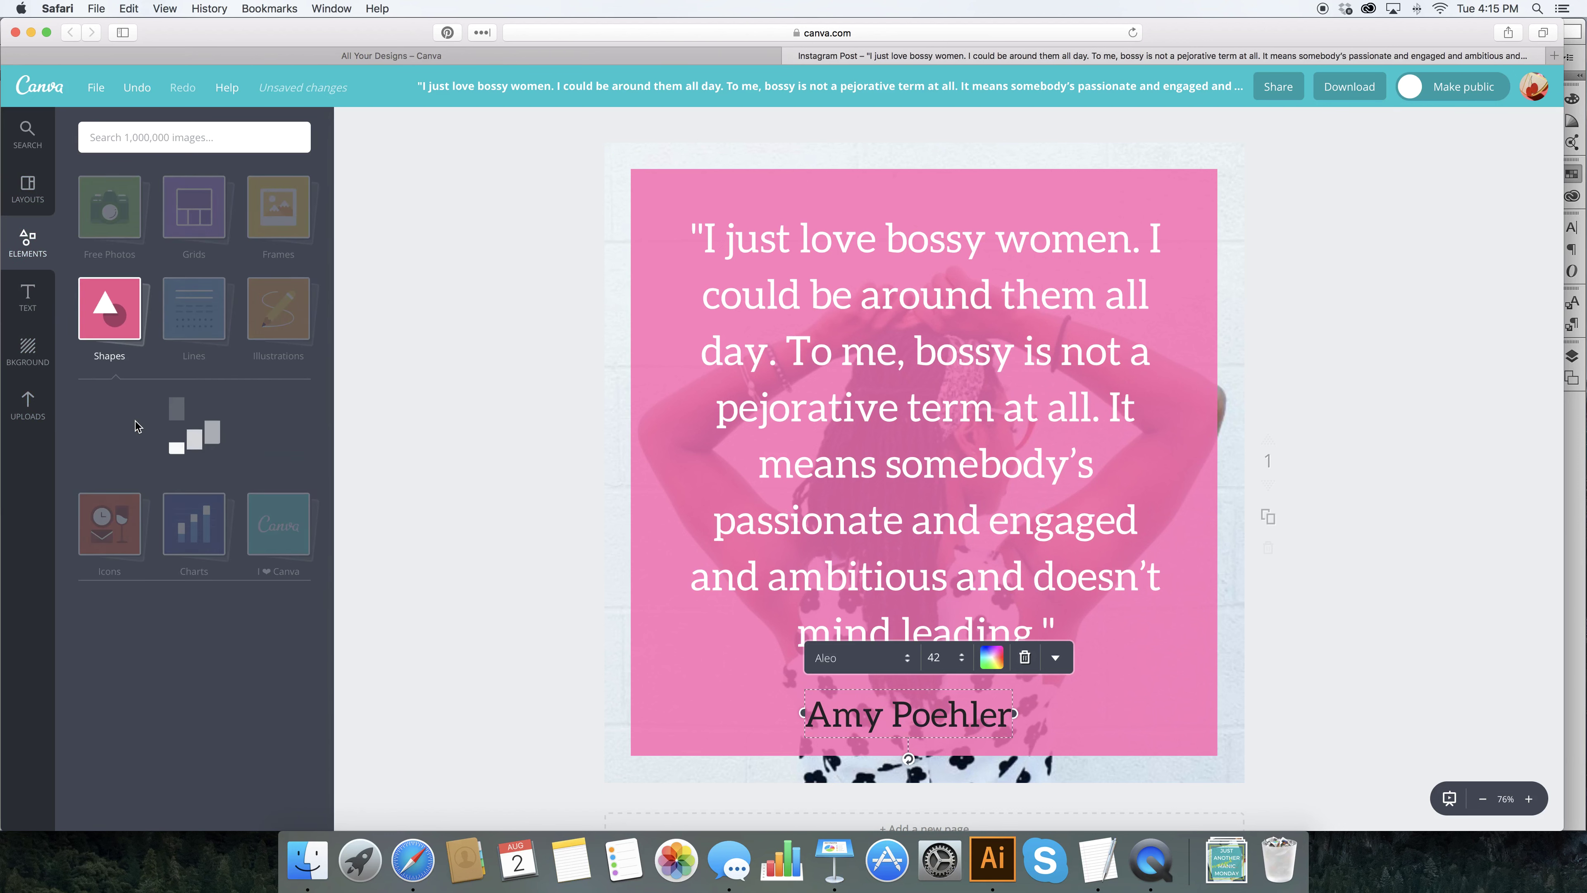
click(115, 440)
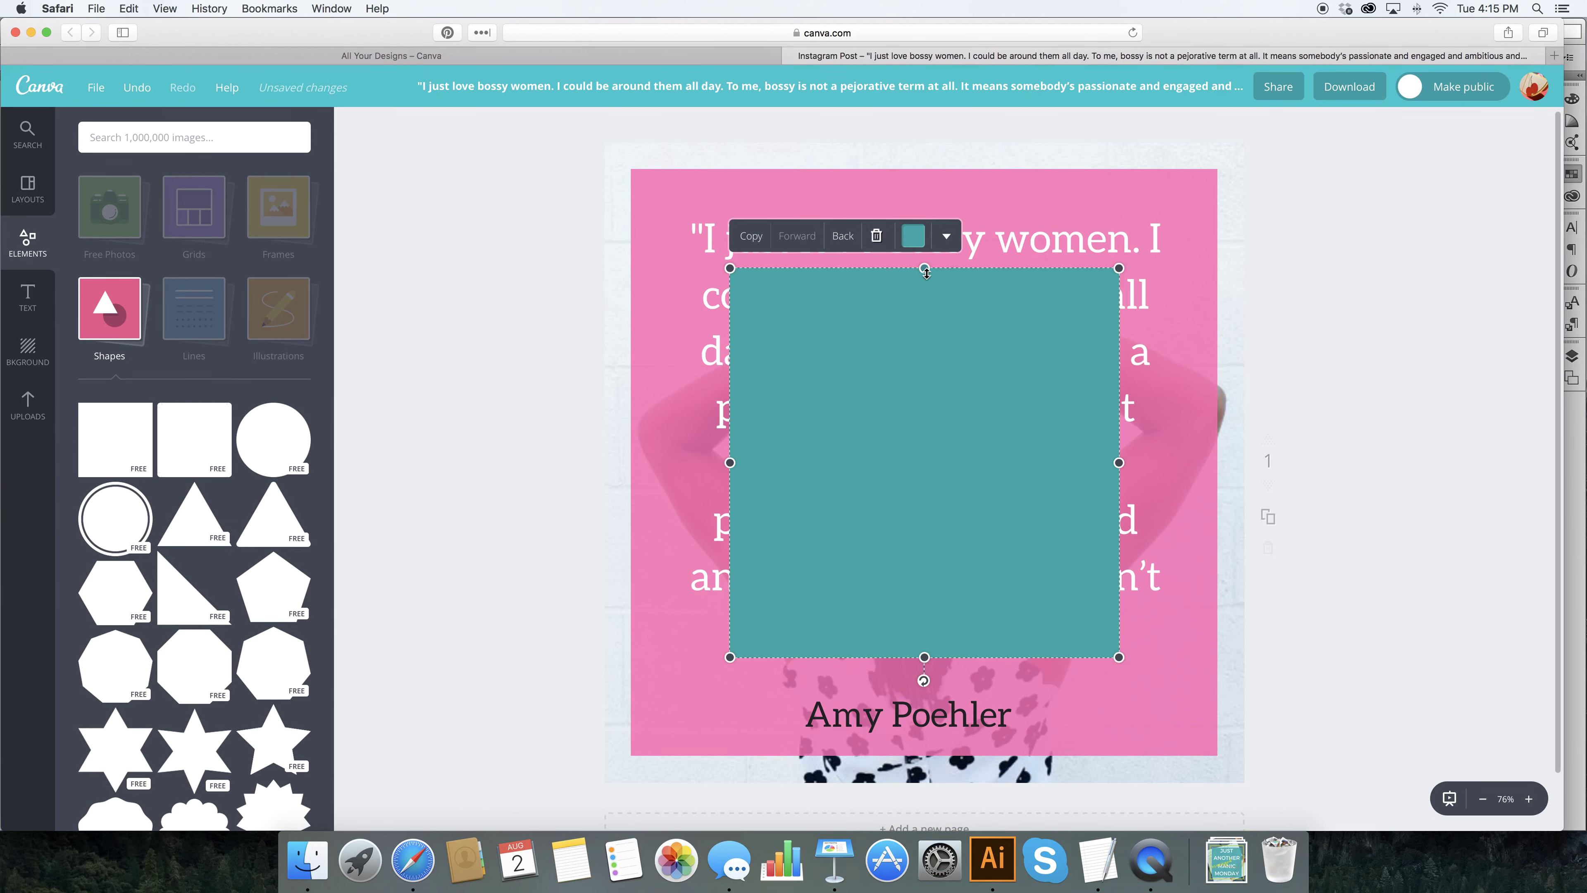
drag(926, 273, 924, 738)
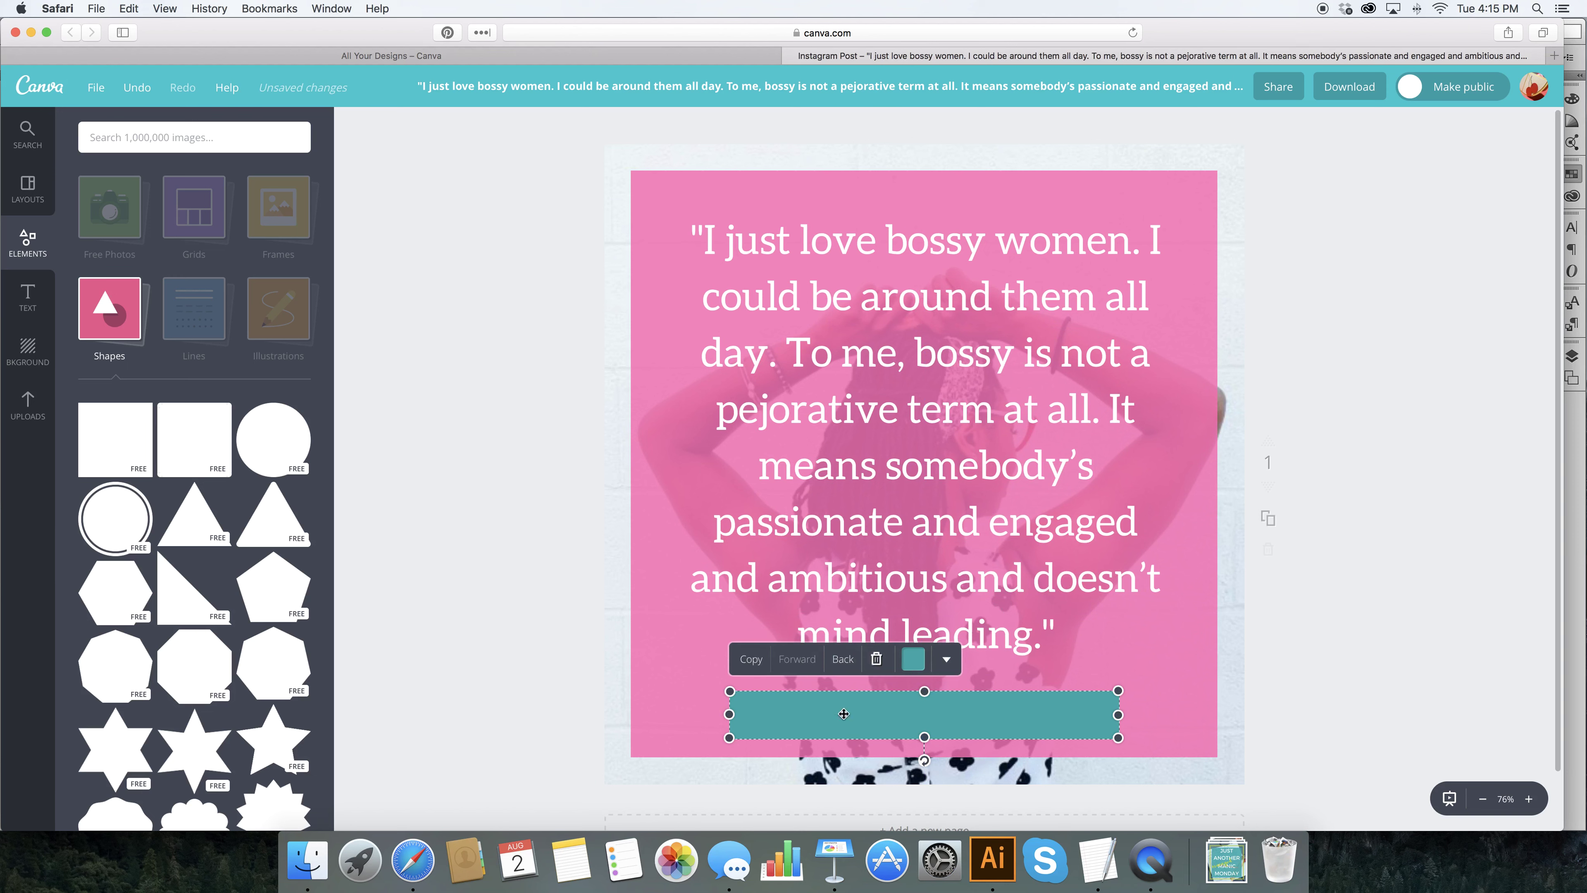
Send the bar behind the author's name and colour it lime green
click(842, 664)
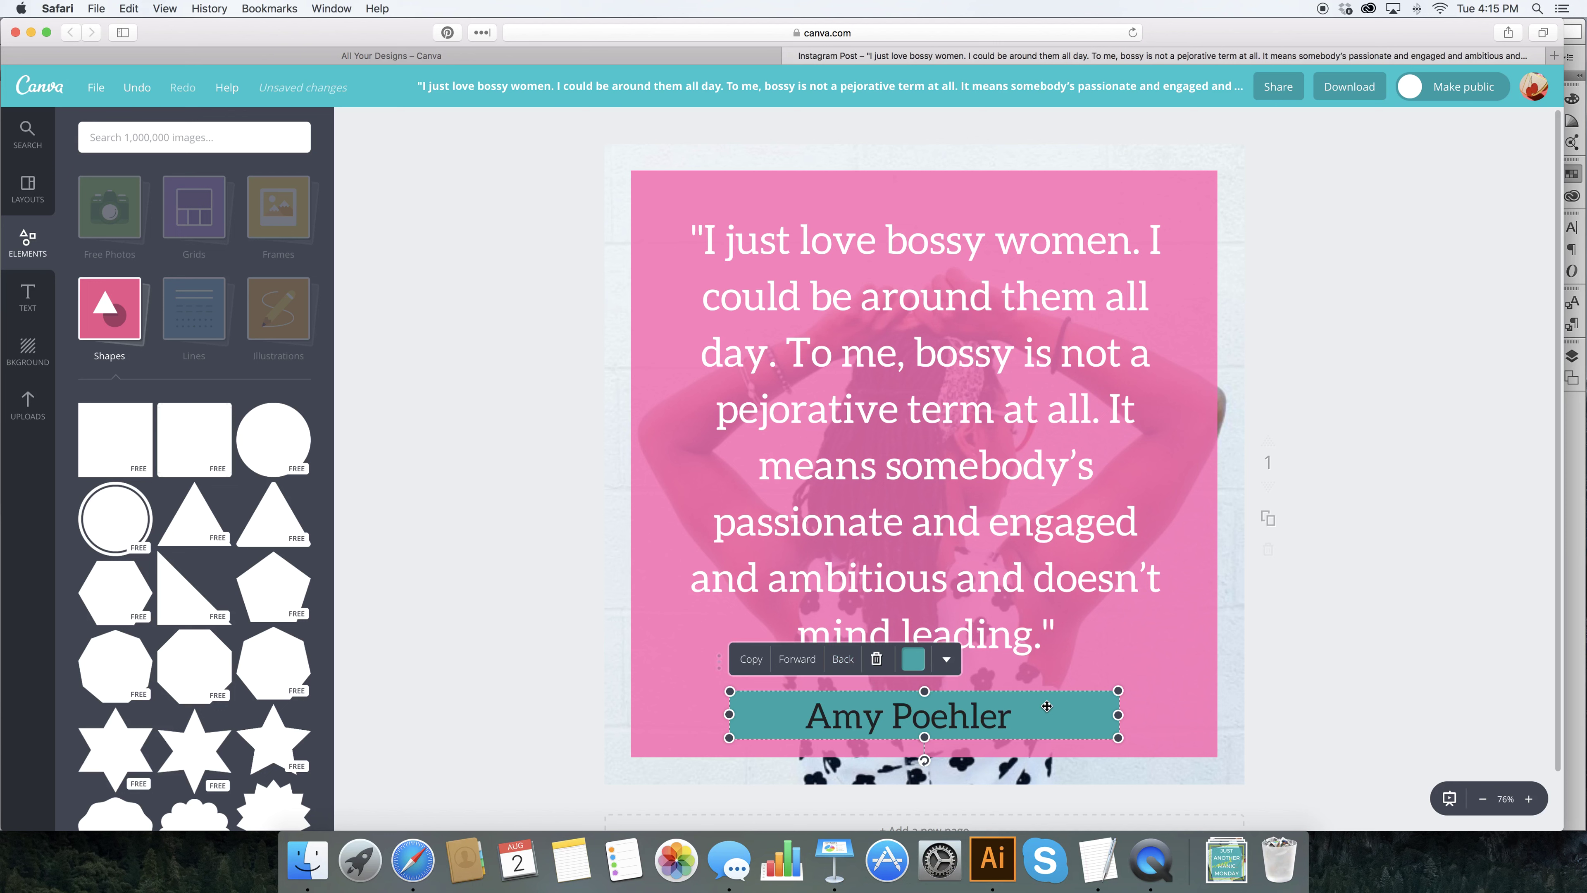
mouse_move(1054, 706)
mouse_down()
mouse_move(1038, 706)
mouse_move(1031, 661)
mouse_move(1048, 661)
mouse_move(981, 412)
mouse_move(1037, 809)
mouse_move(1036, 708)
mouse_up()
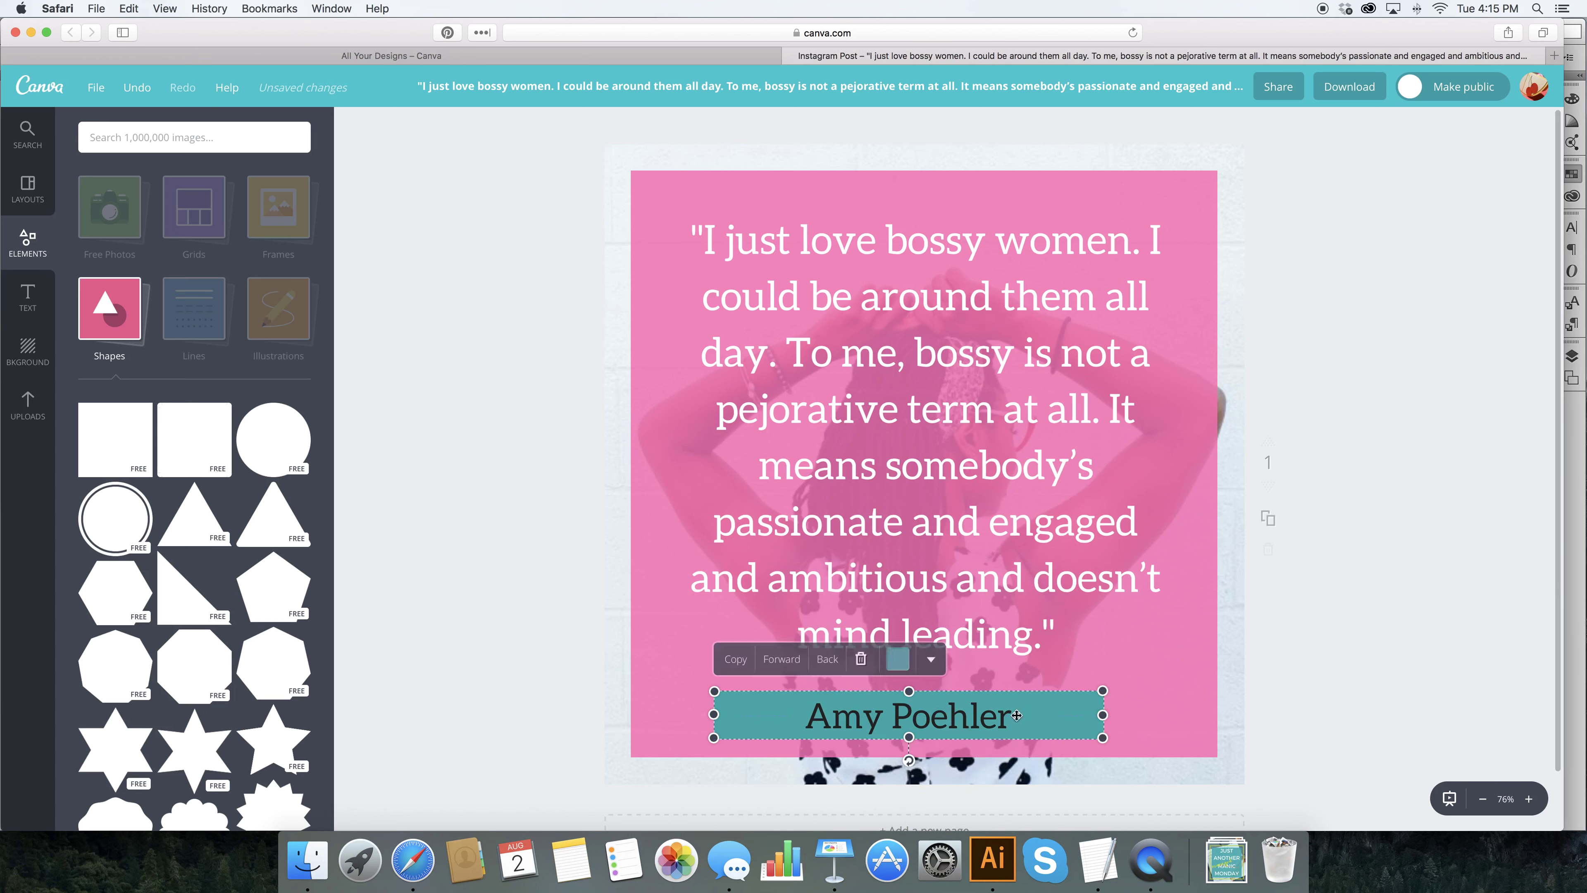
click(955, 725)
click(742, 733)
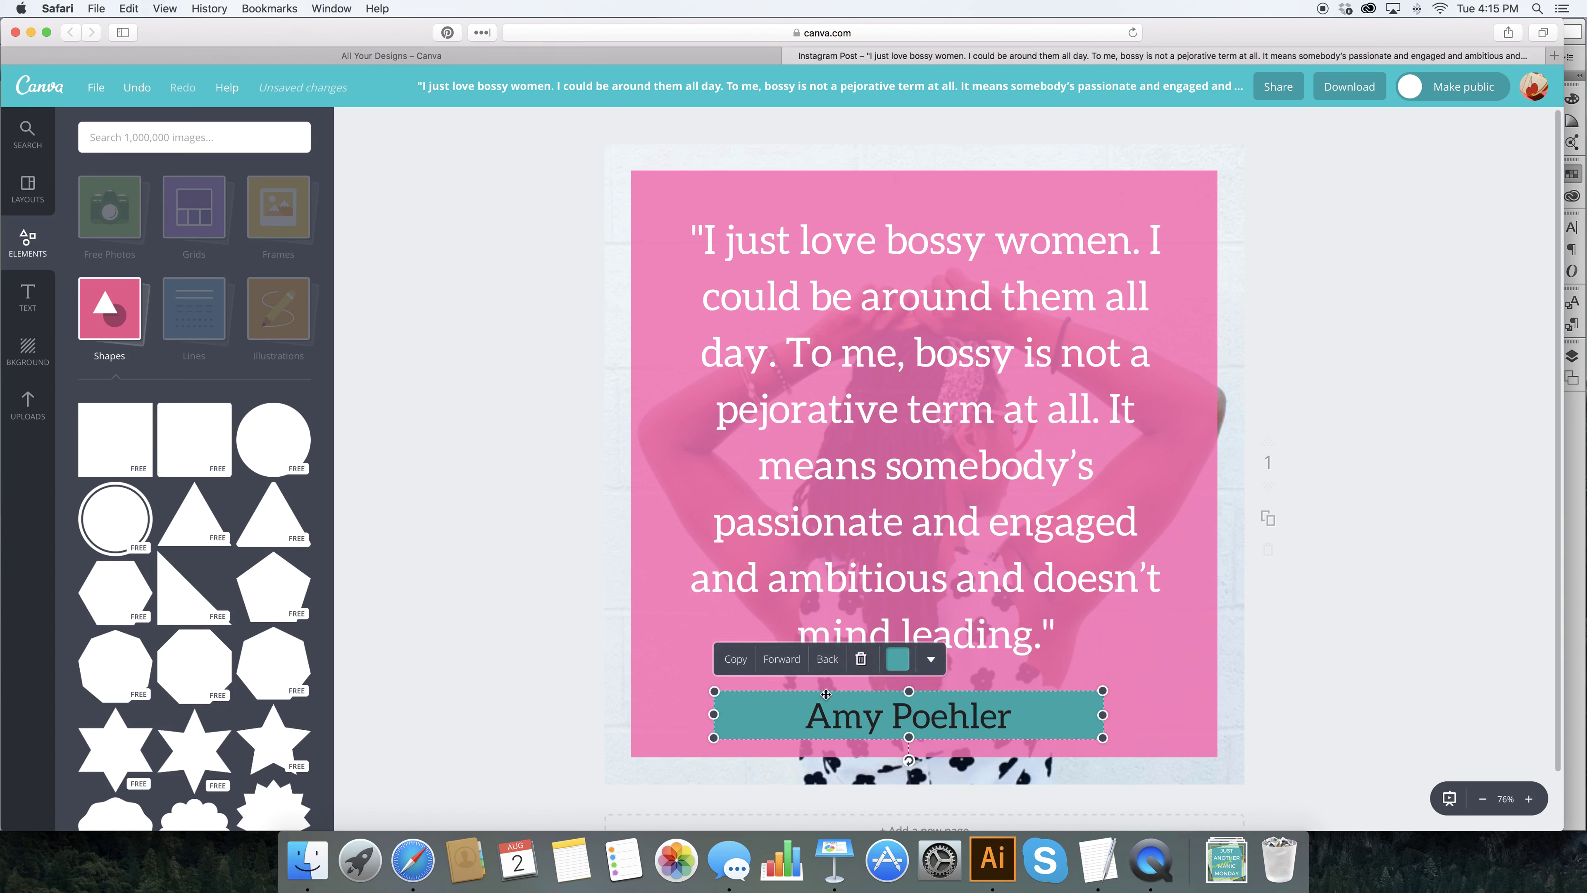
click(898, 660)
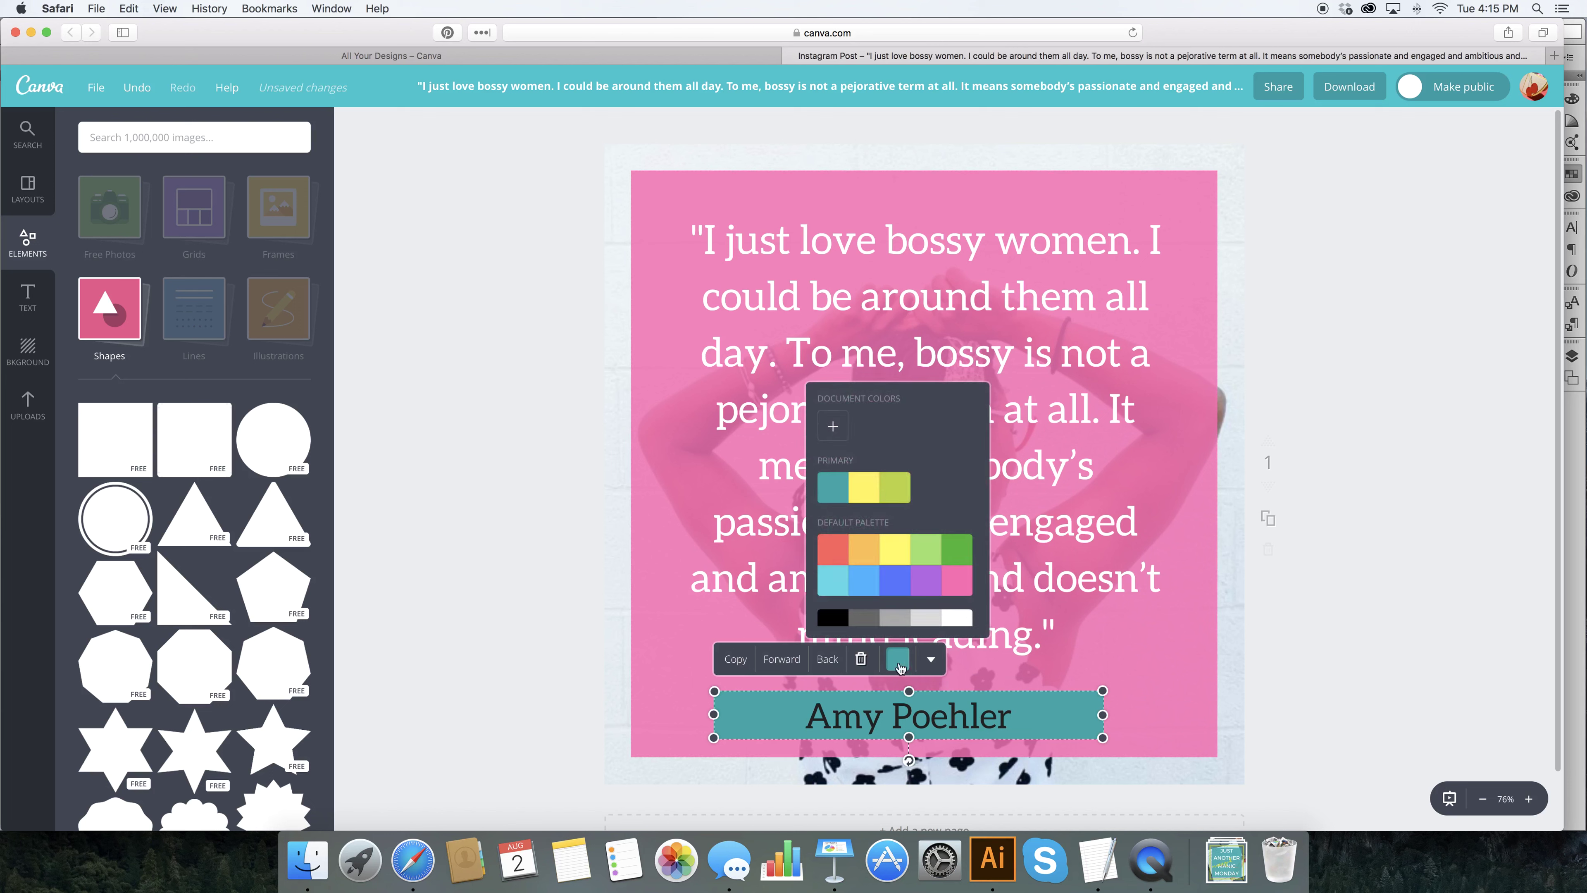
click(902, 489)
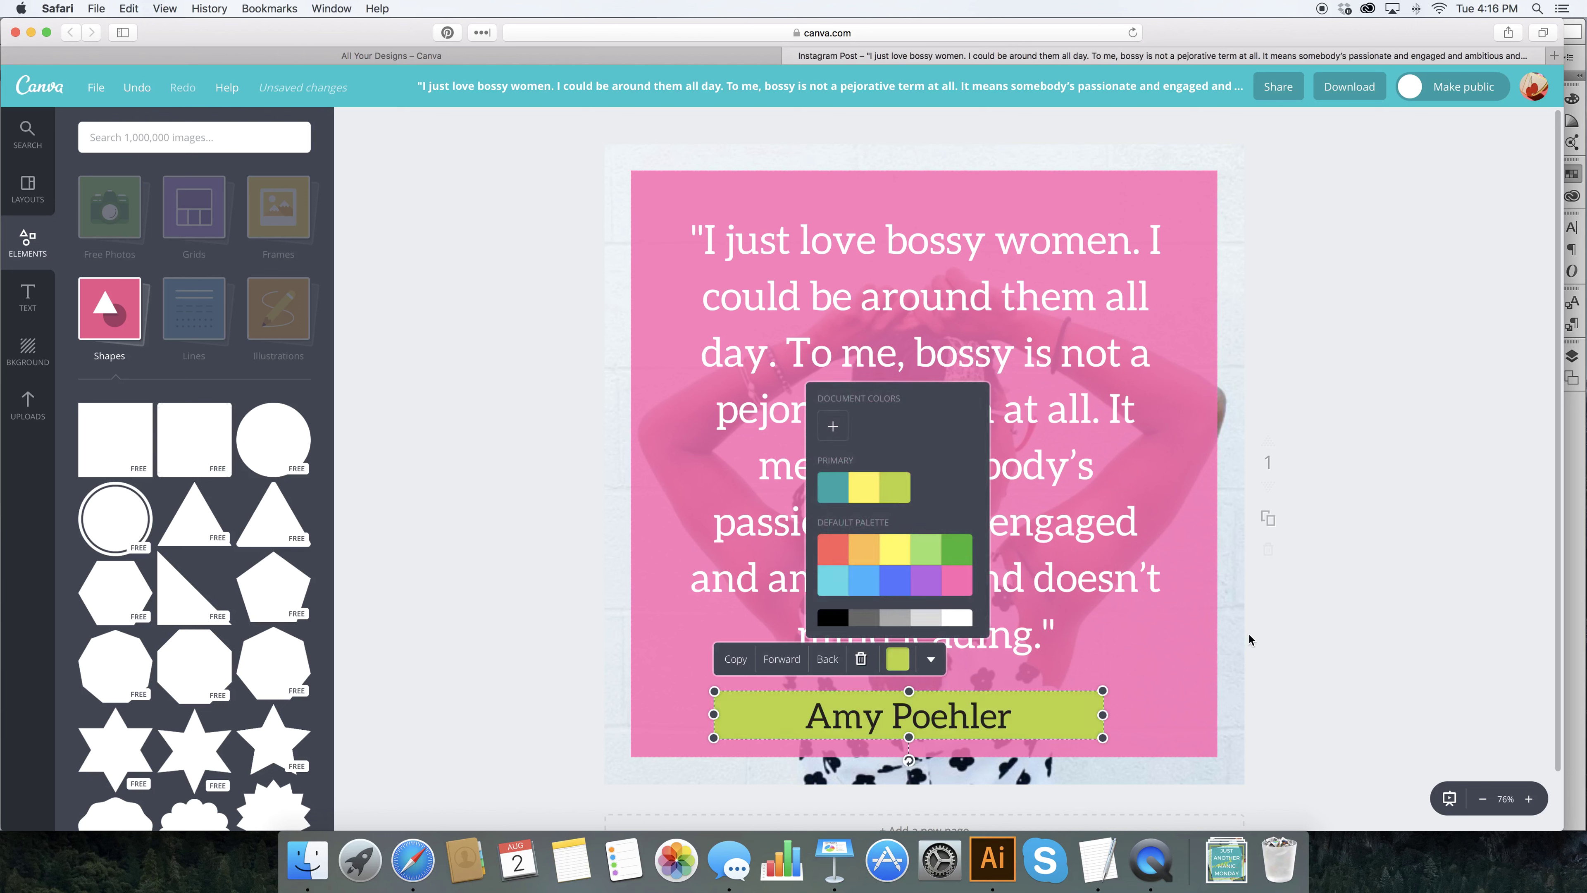
click(1290, 639)
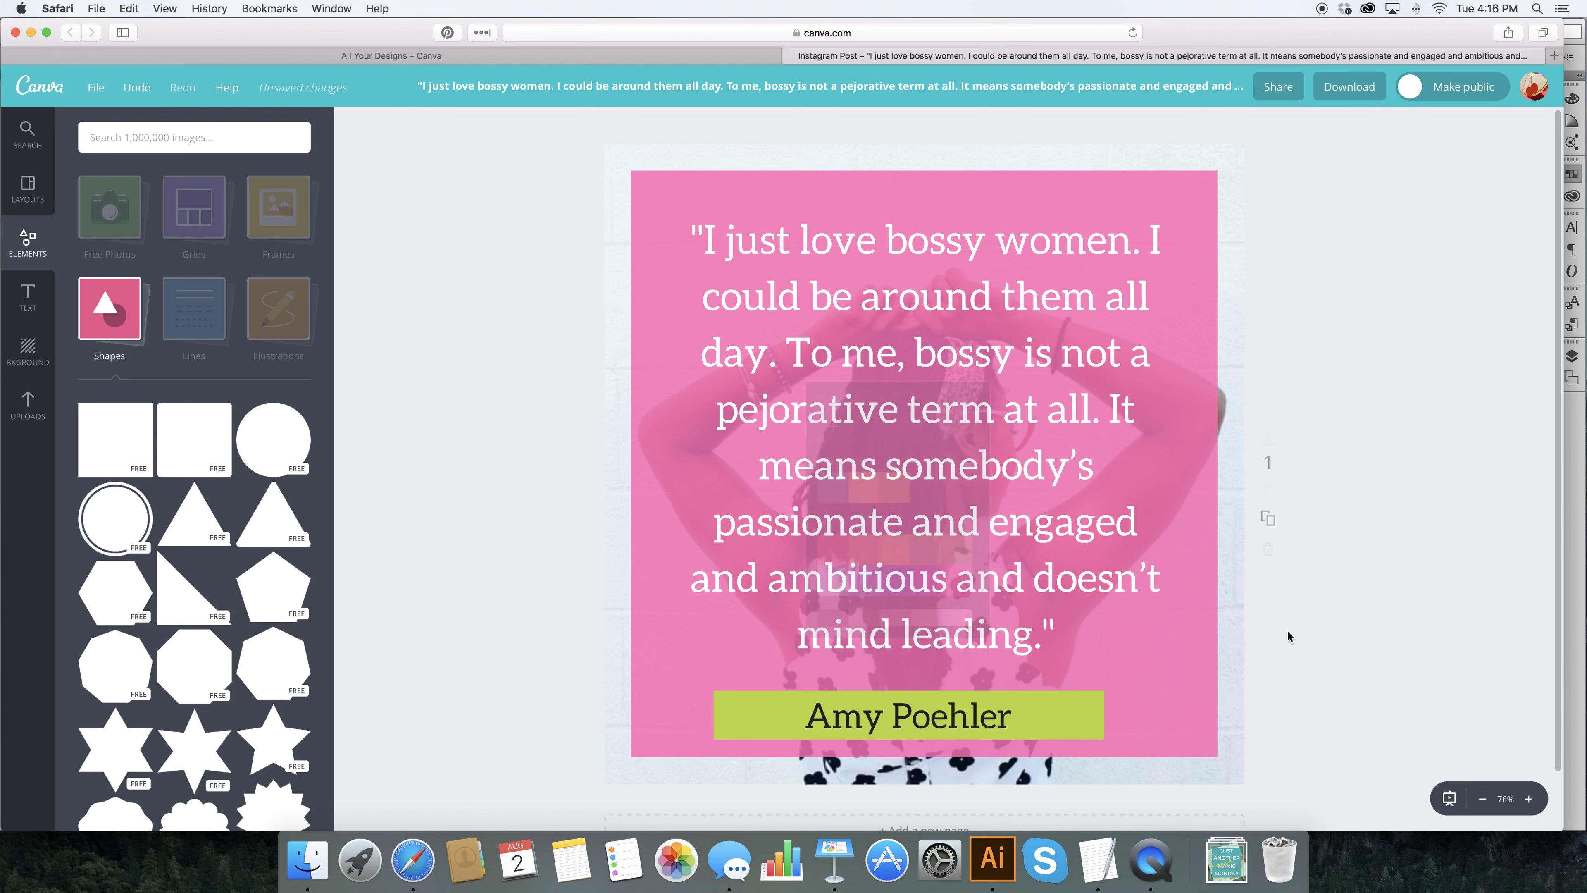
click(974, 721)
click(1341, 613)
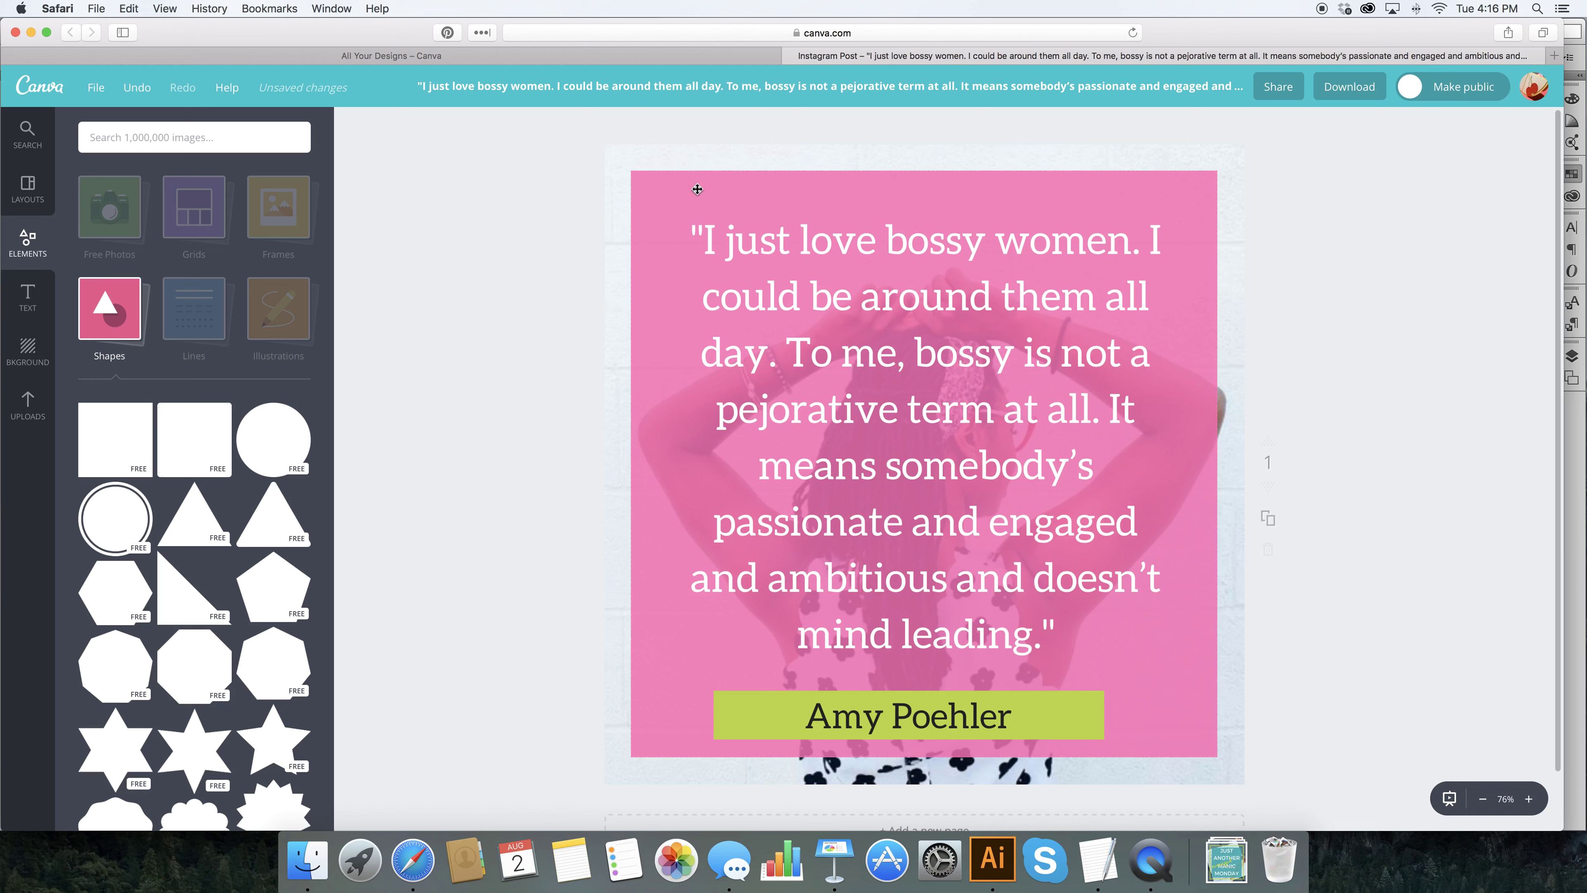
Shrink the pink quote box to about 925×925 and nudge it slightly down and left
click(662, 181)
drag(631, 171, 655, 195)
drag(1215, 754, 1193, 743)
mouse_move(1174, 309)
mouse_down()
mouse_move(1174, 338)
mouse_move(1173, 321)
mouse_up()
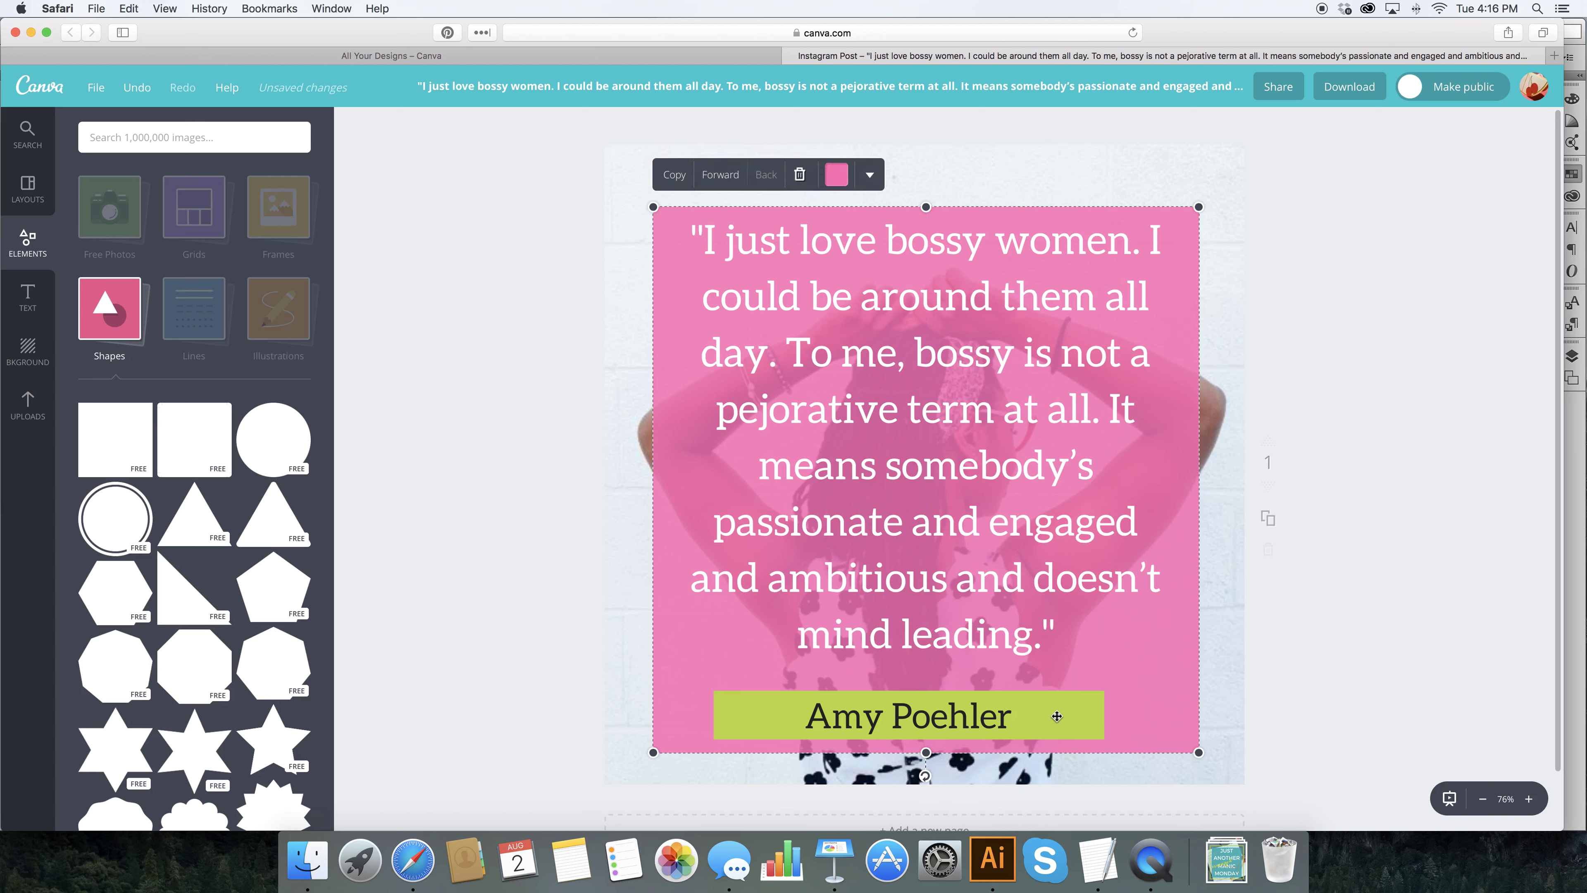
Select the pink box, quote and lime name bar together and move them slightly higher on the photo
click(1031, 716)
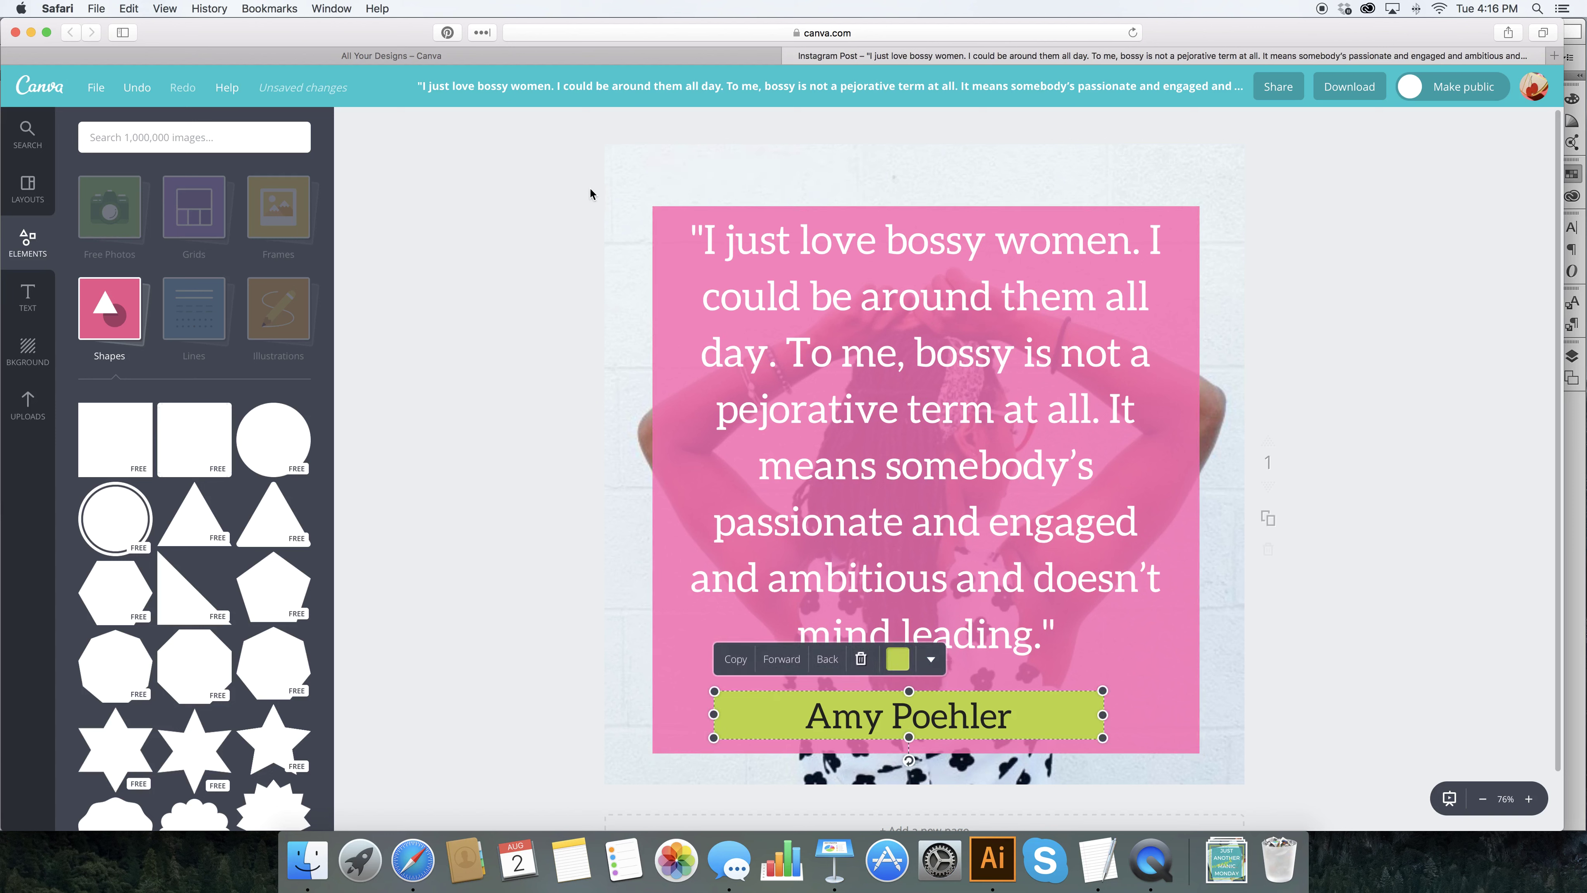
drag(509, 154, 1190, 732)
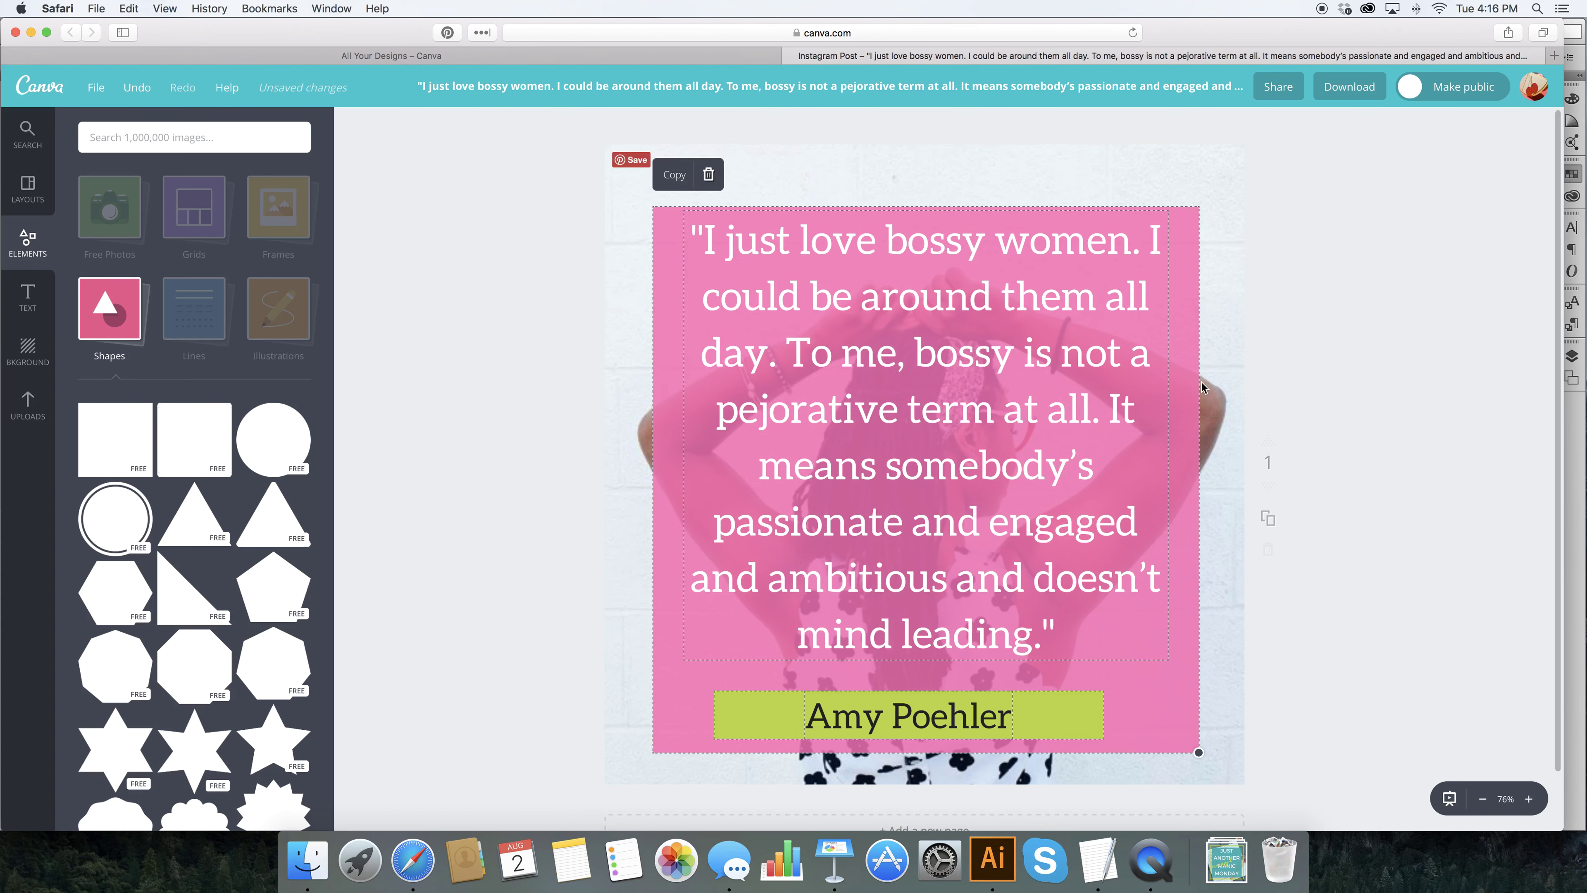
drag(1185, 422, 1185, 405)
click(1359, 390)
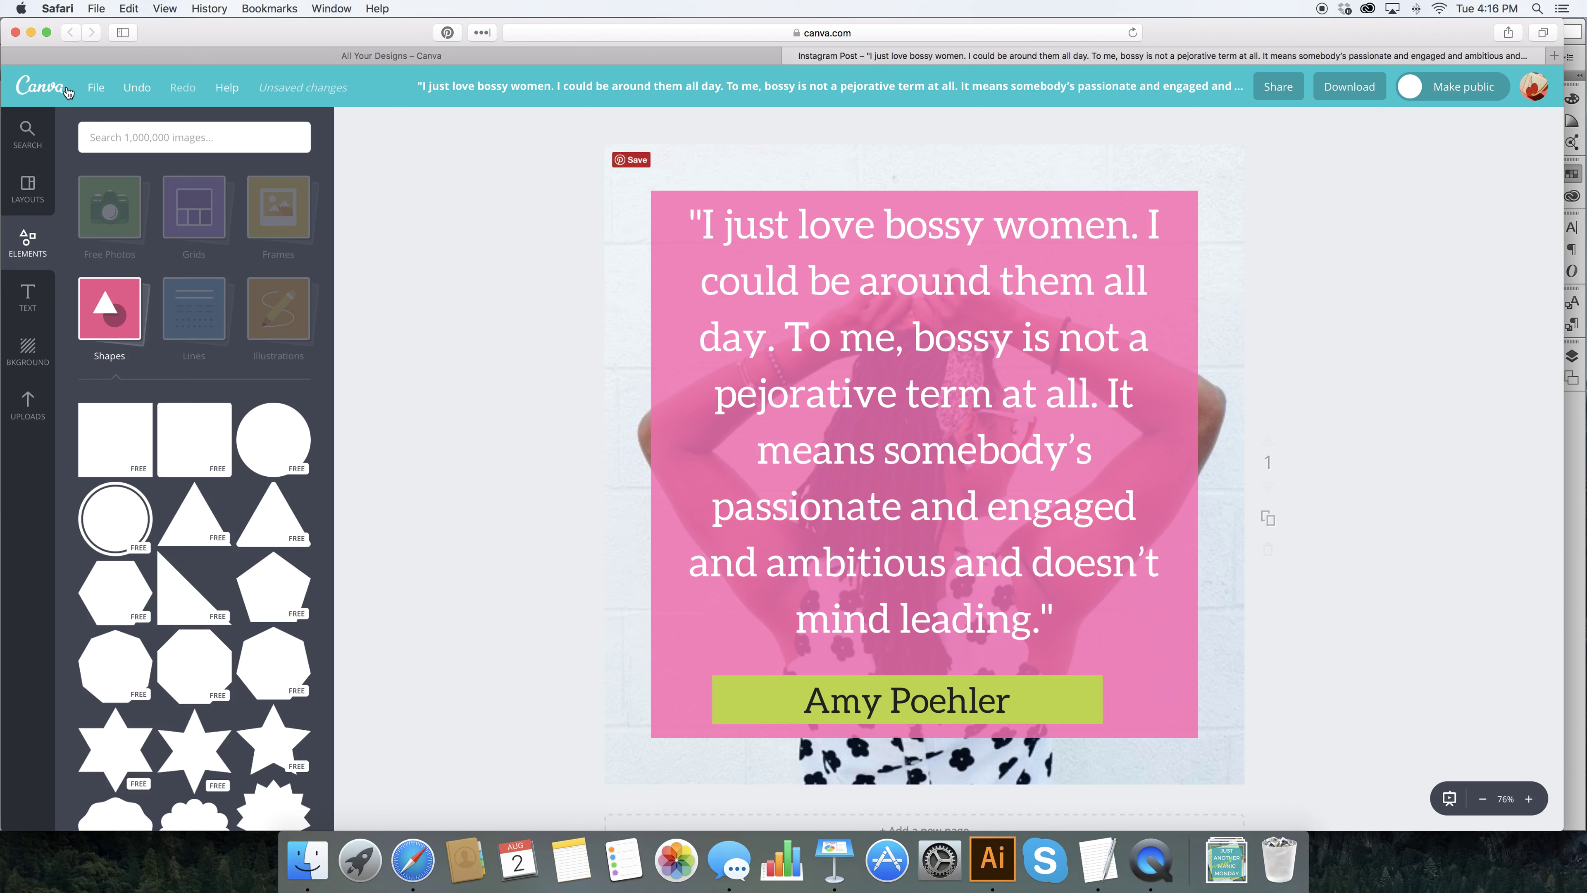
Rename the design to 'Quote Template (square)'
click(447, 94)
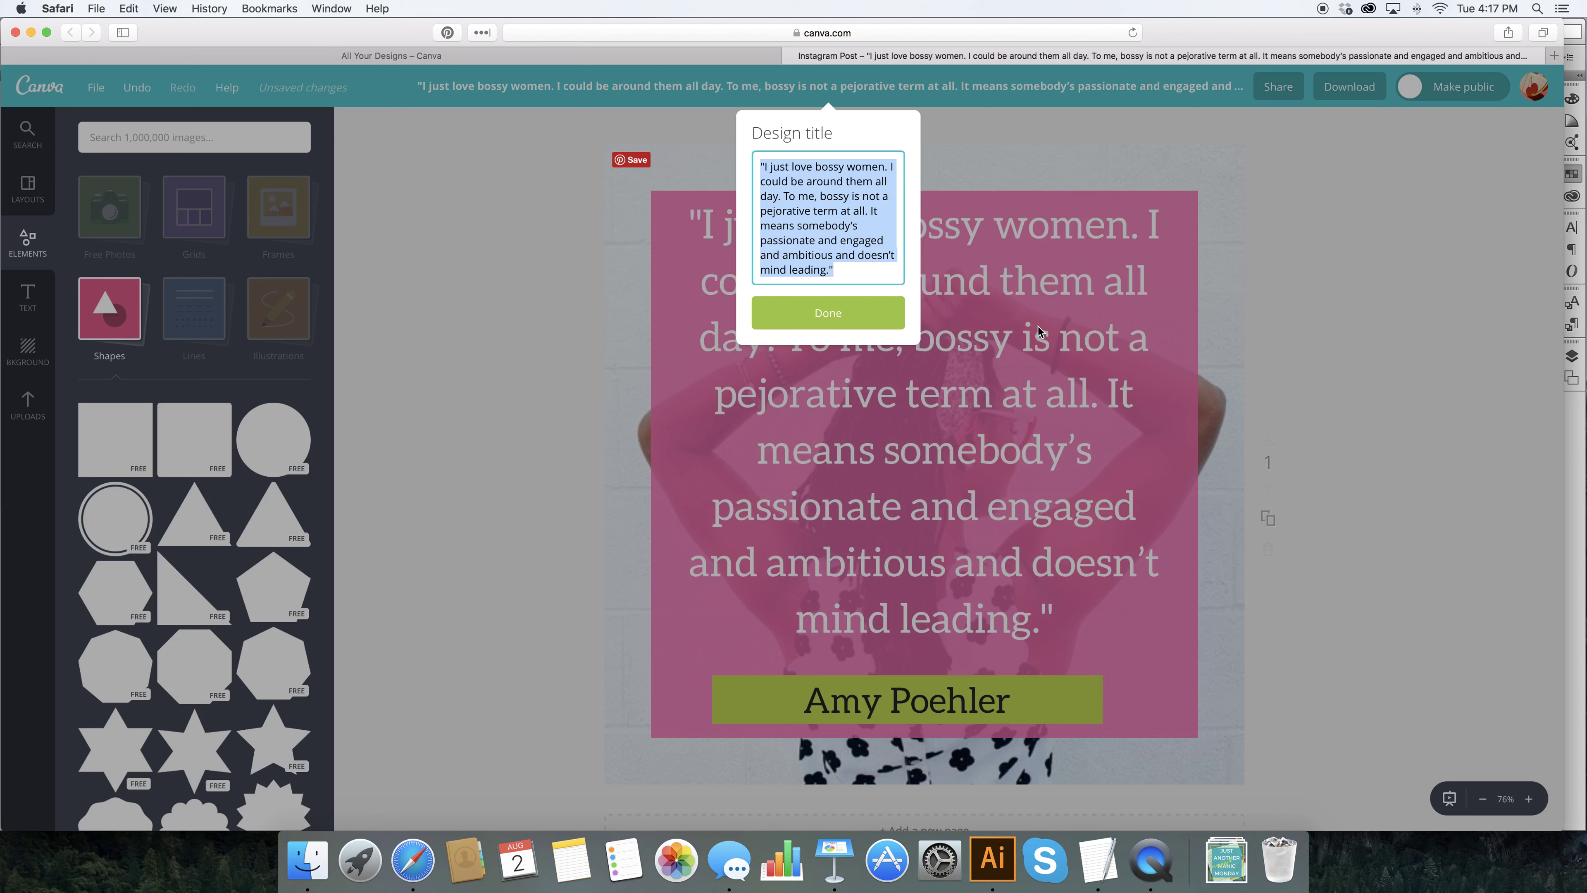
text(W)
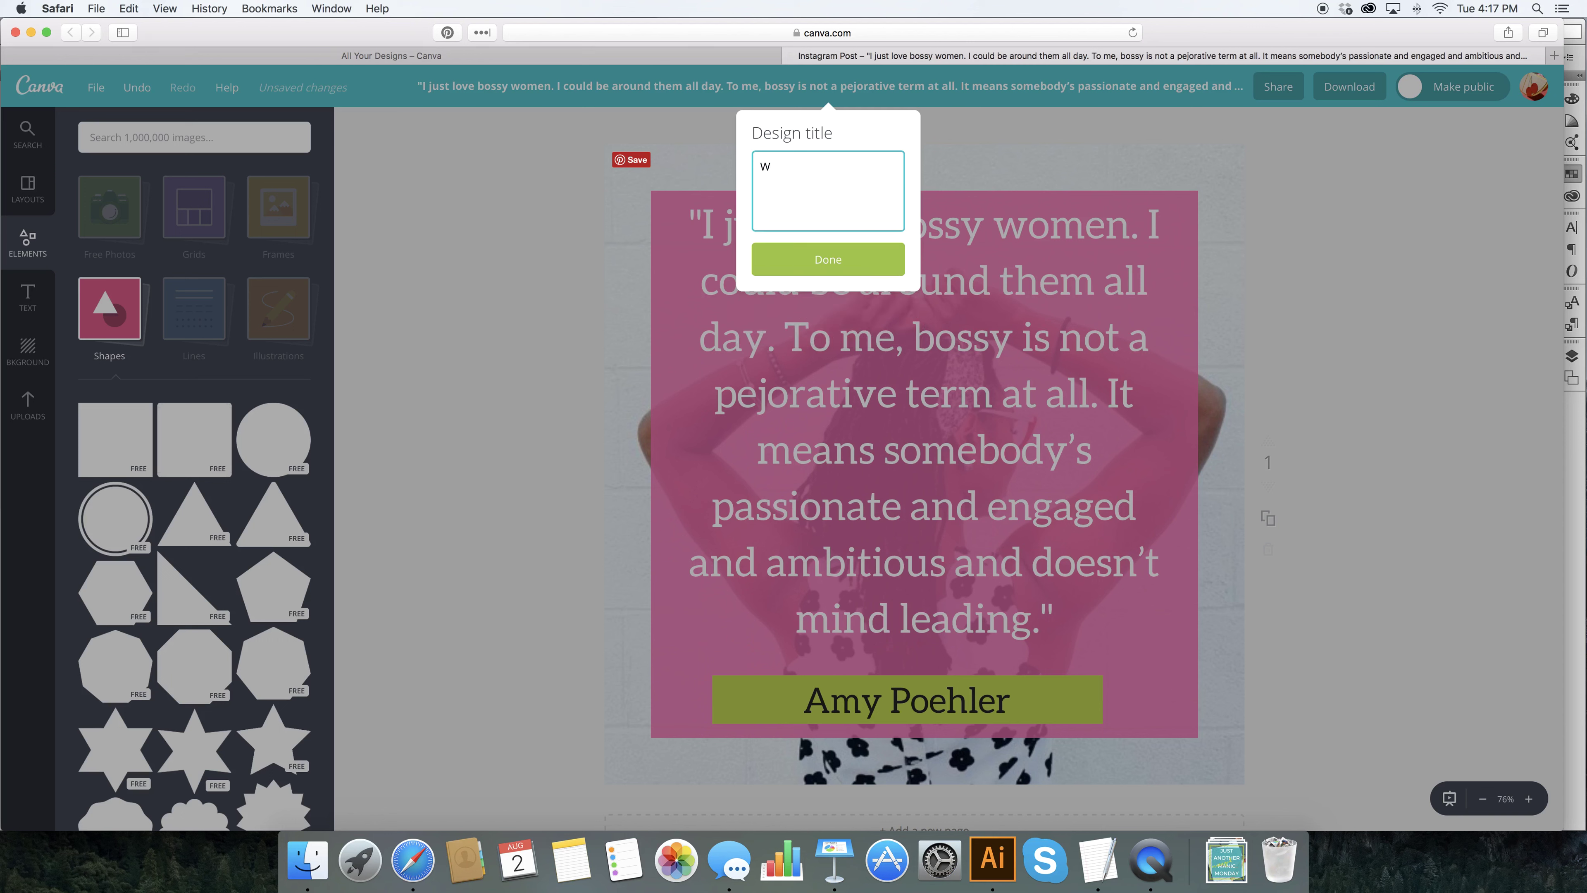
text(uote Template (square)
click(826, 275)
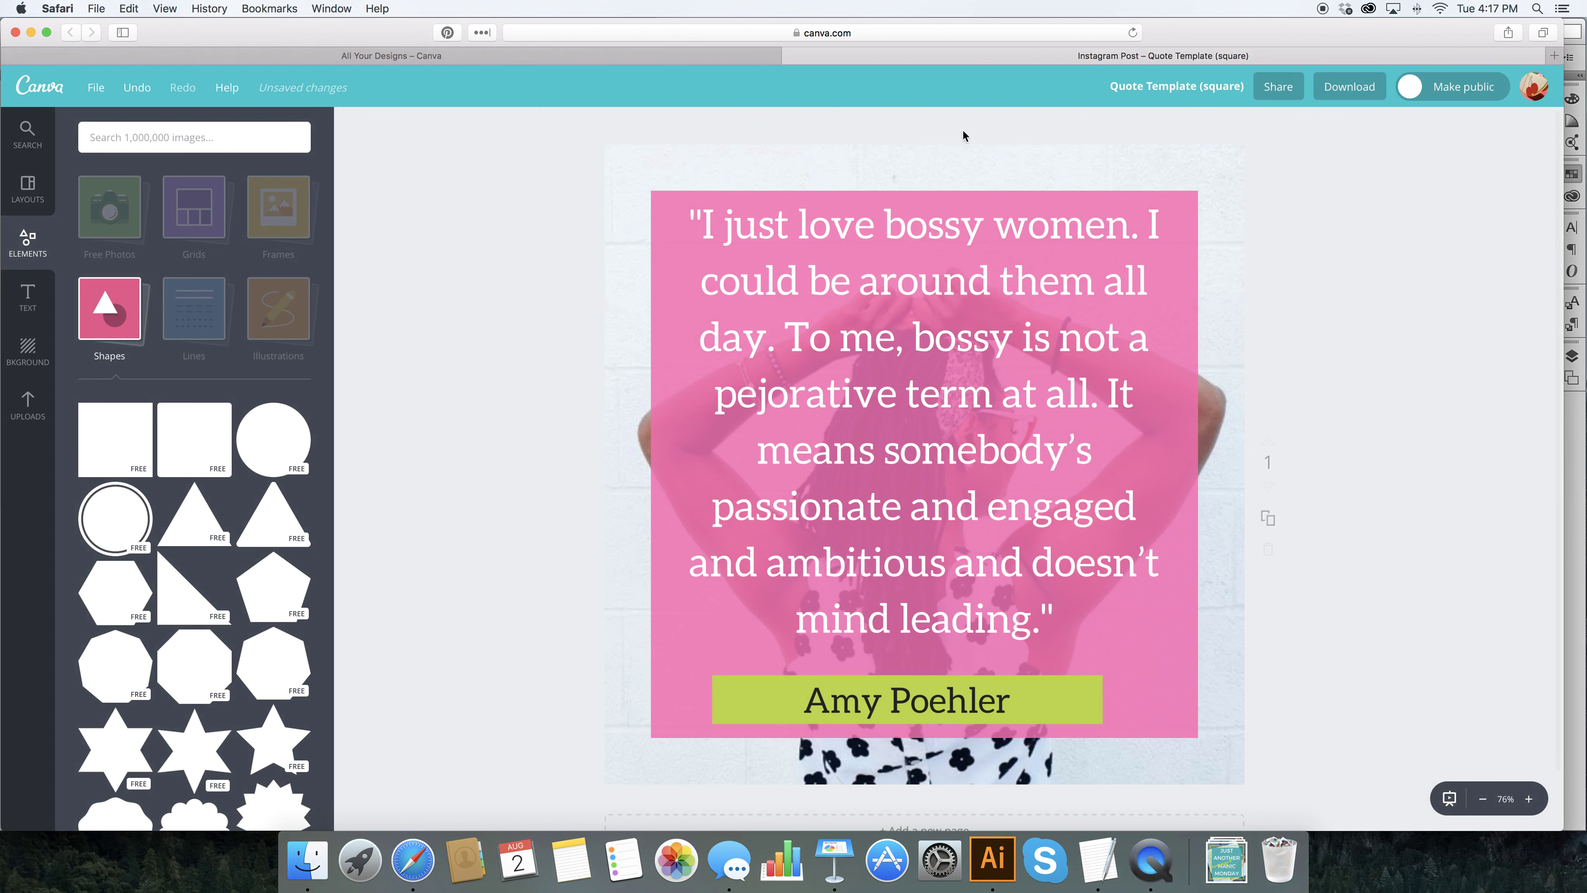
click(1350, 88)
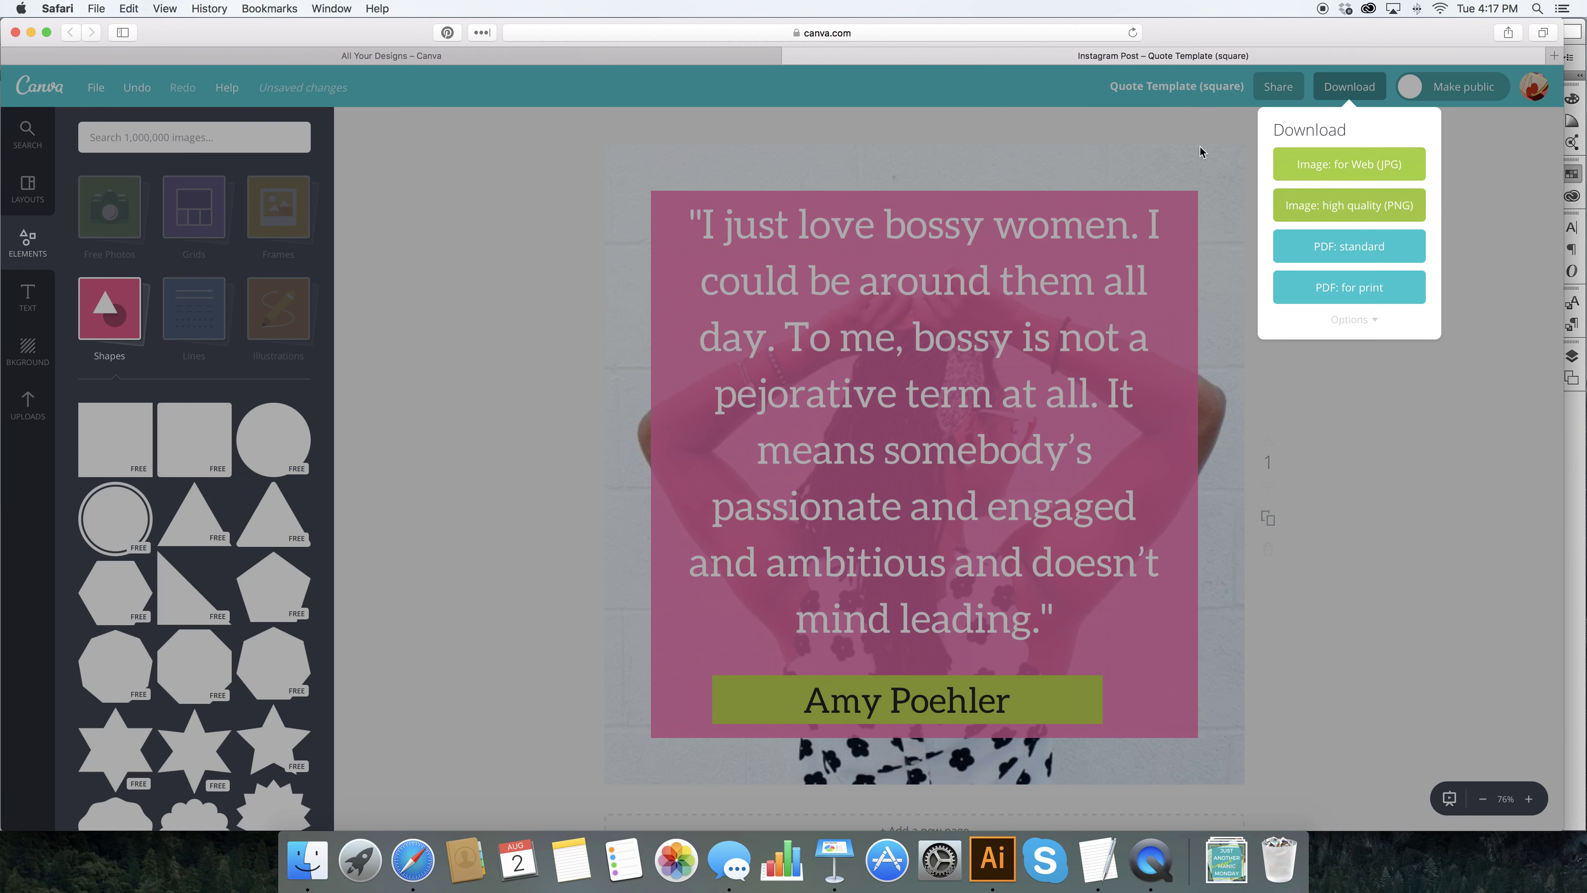
click(1361, 470)
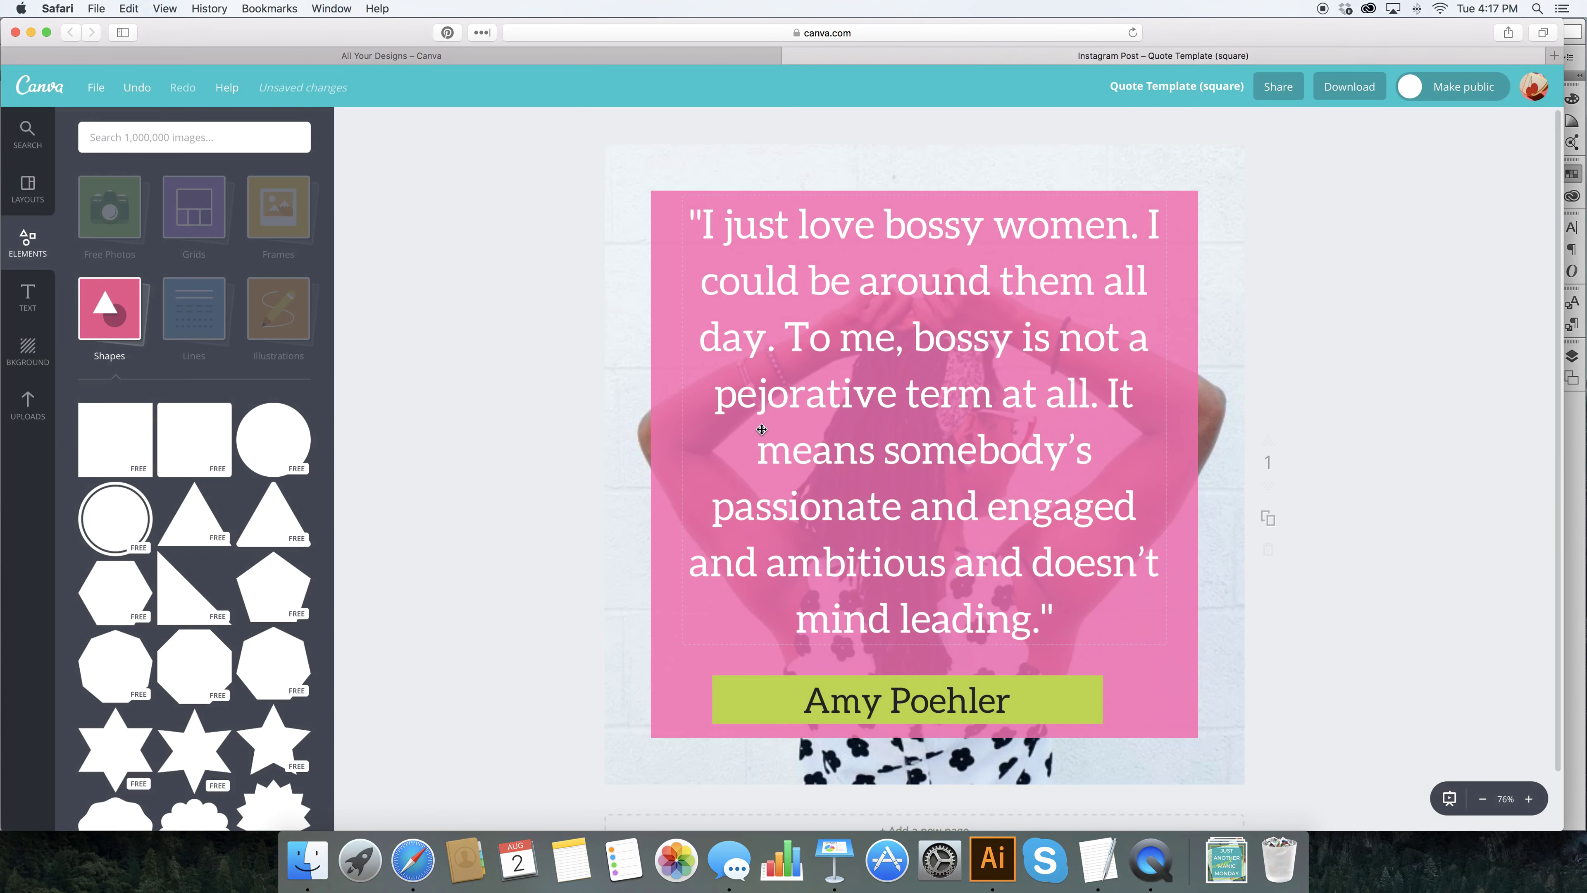
Save the design and nudge the lime name bar slightly higher under the quote
click(93, 87)
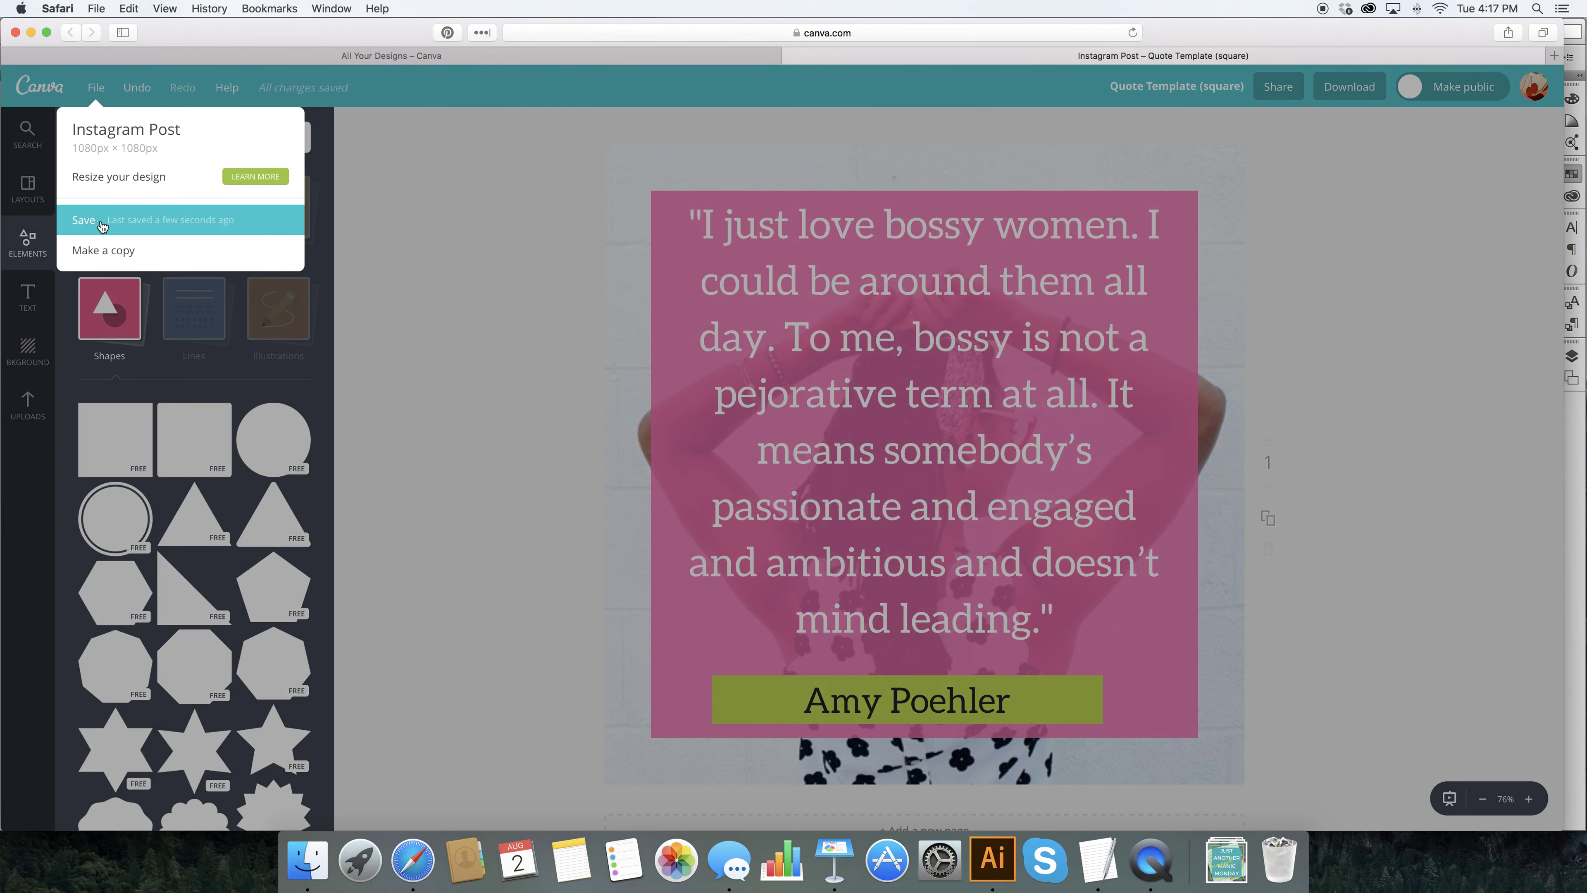
click(106, 223)
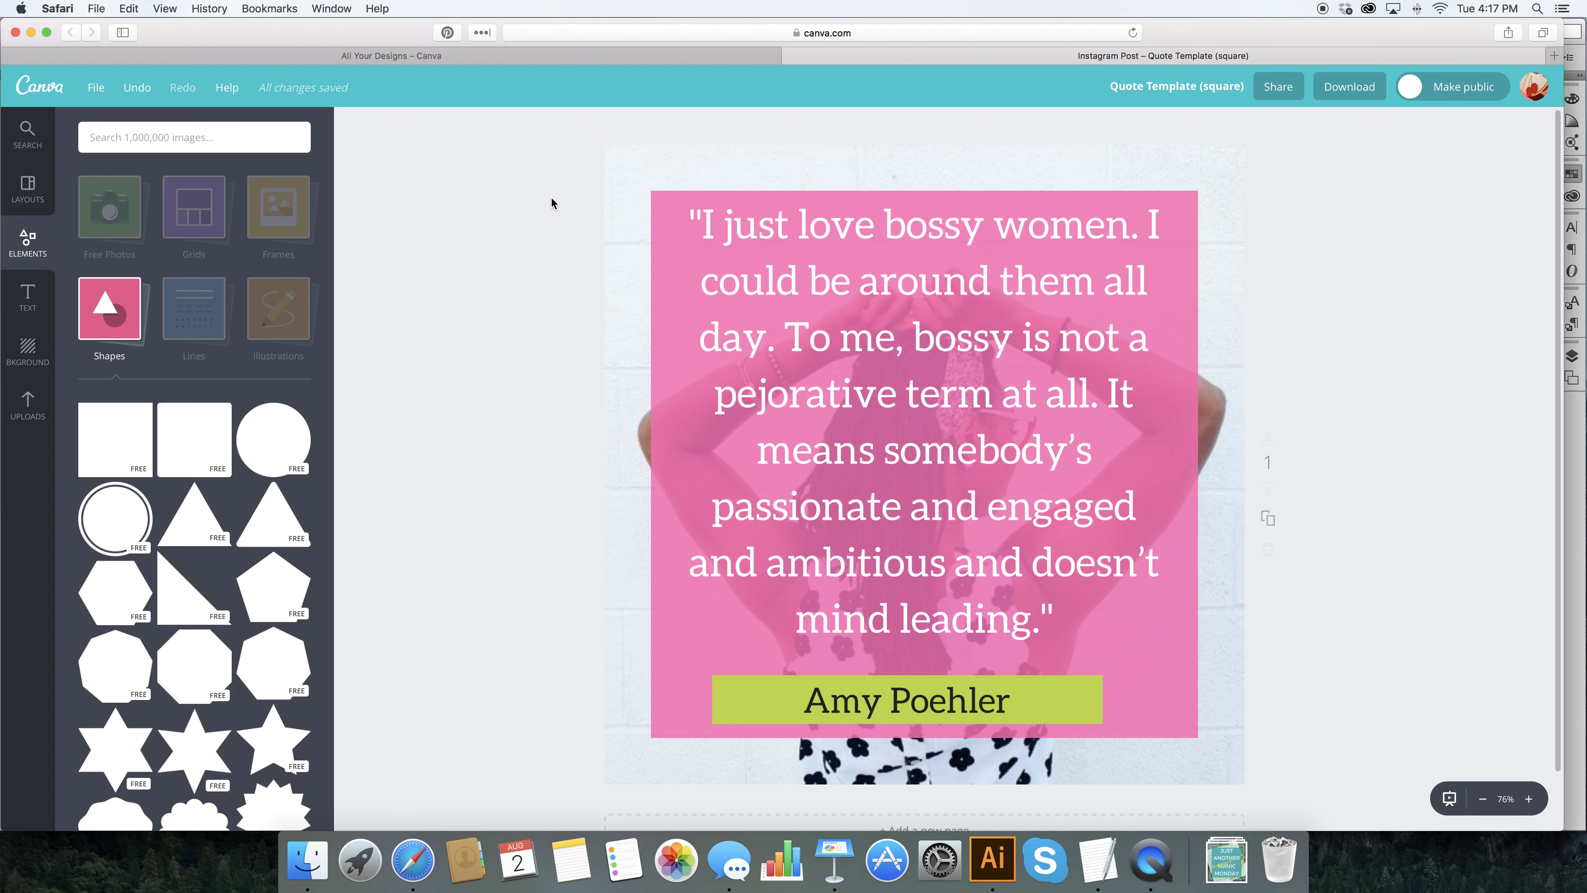
click(900, 704)
click(1073, 700)
drag(1073, 700, 1073, 687)
click(1344, 653)
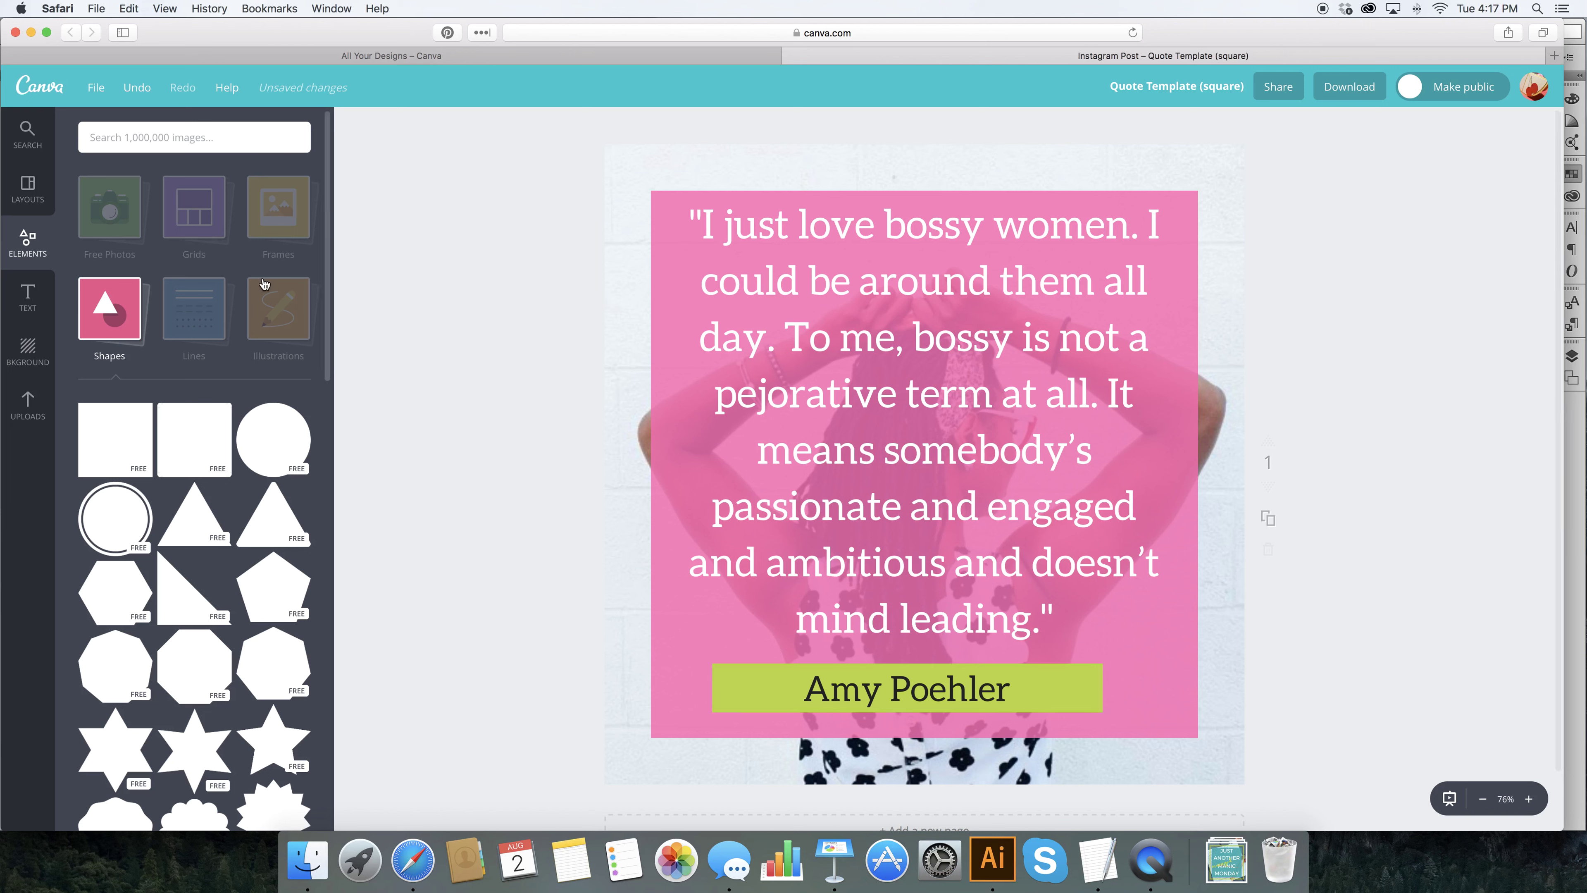
click(105, 93)
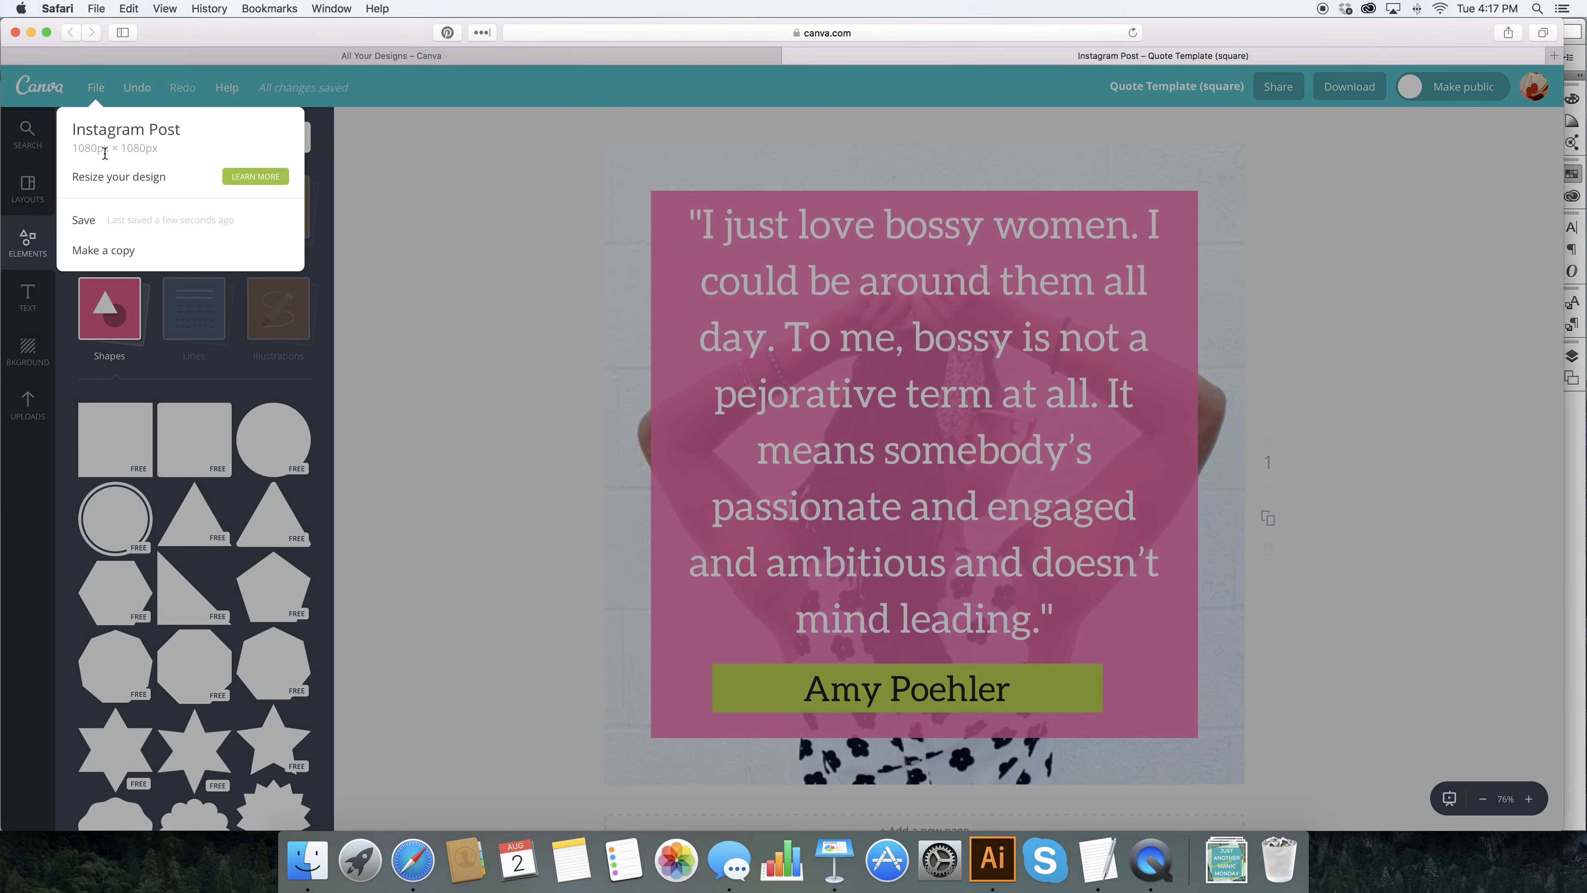
click(394, 444)
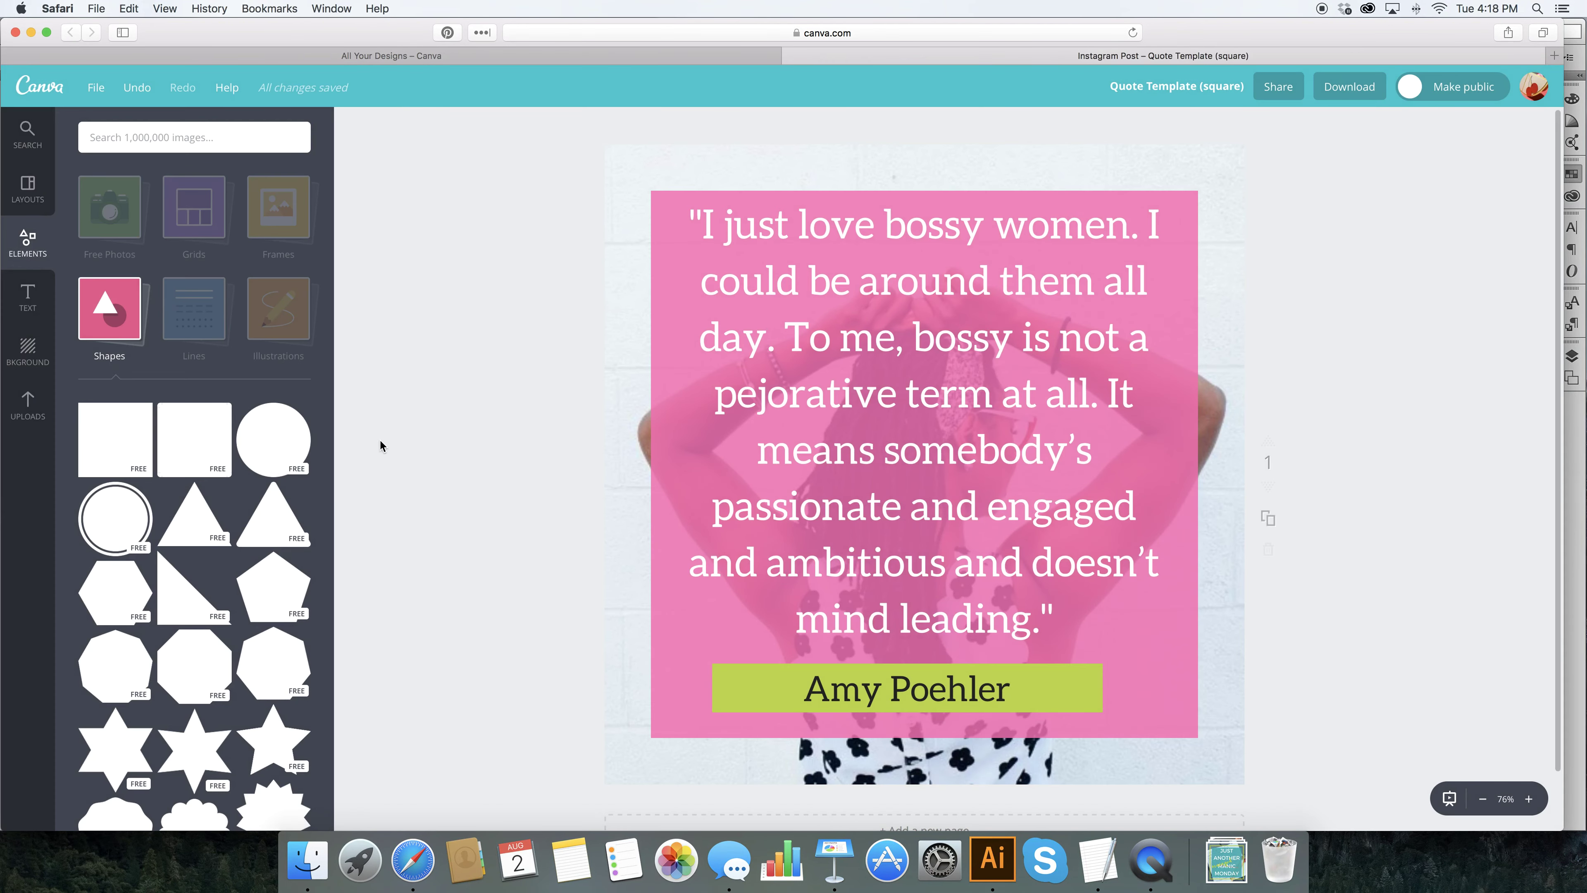
Back on All your designs, create a new Untitled folder
click(46, 89)
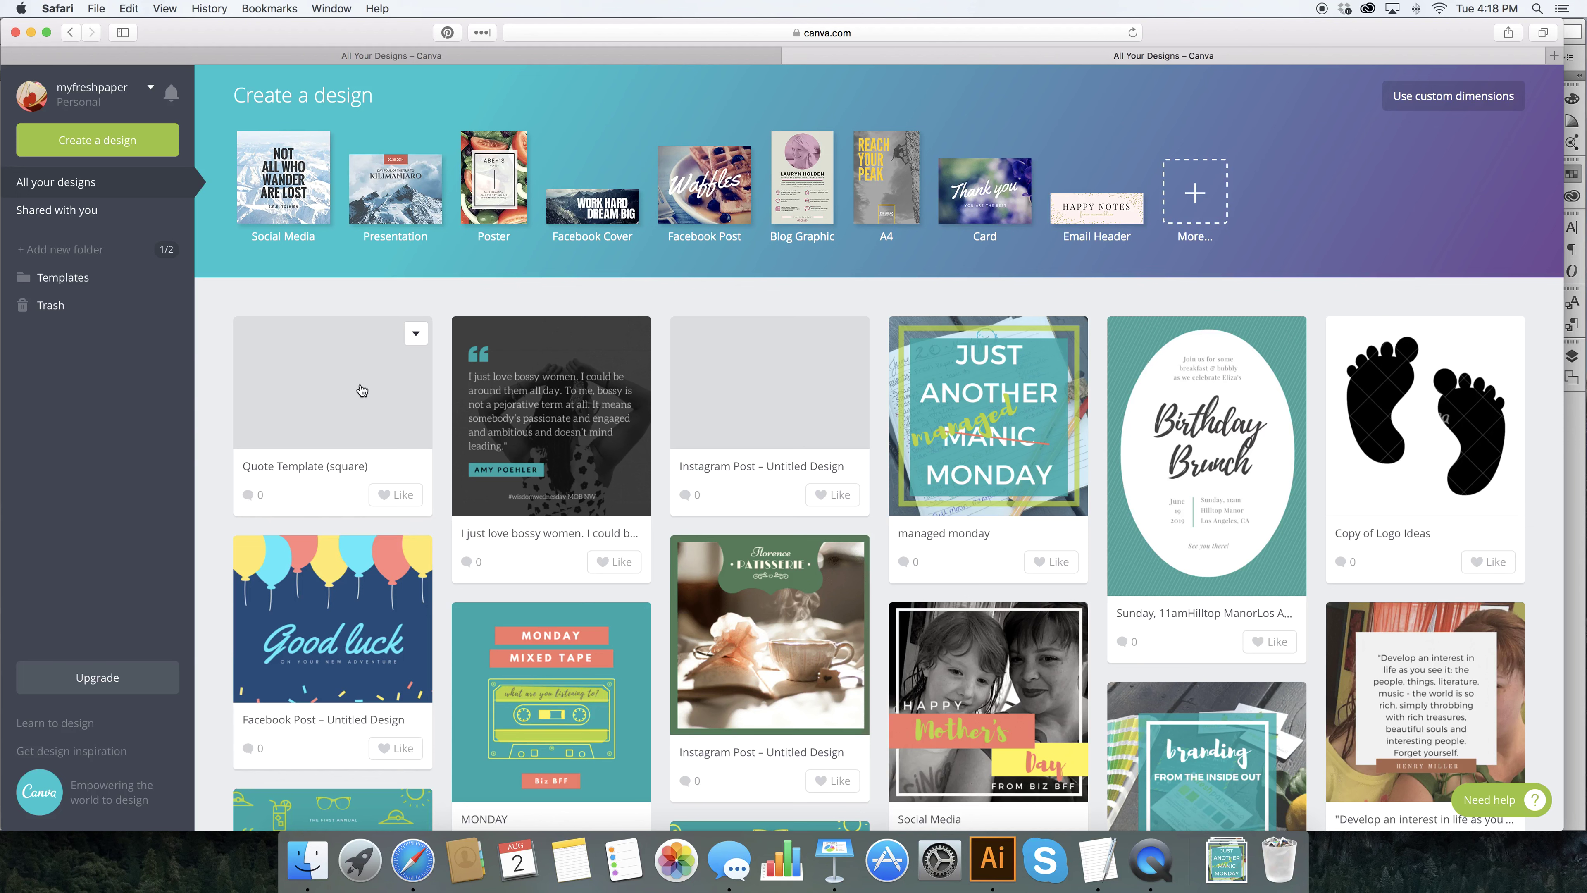
drag(330, 378, 62, 277)
click(65, 250)
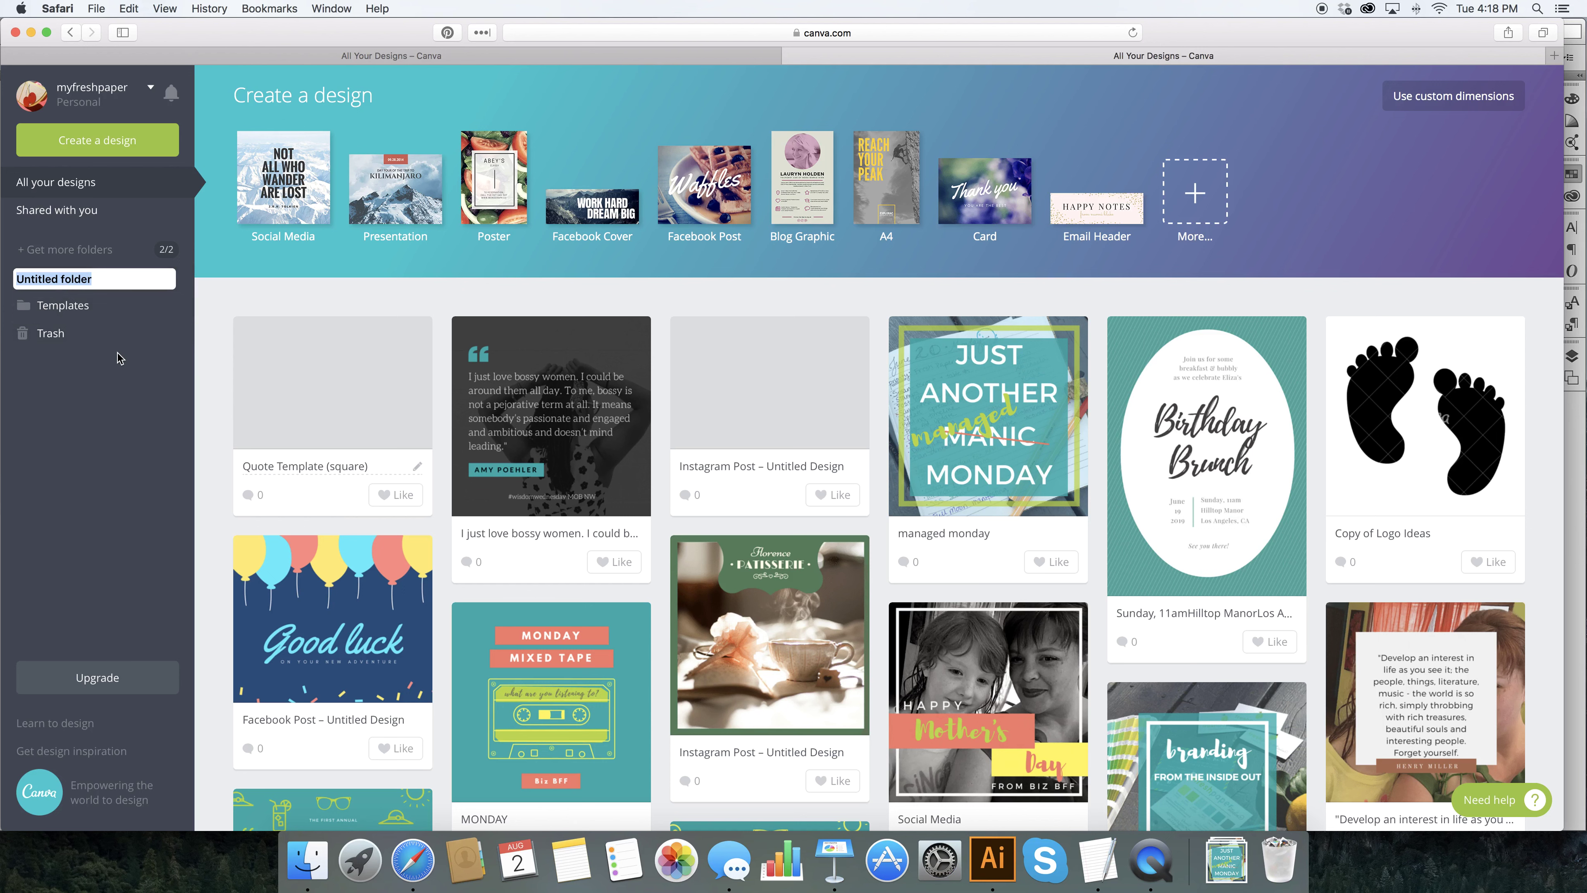
click(114, 375)
File the Quote Template (square) design into the Templates folder and view it there
click(57, 342)
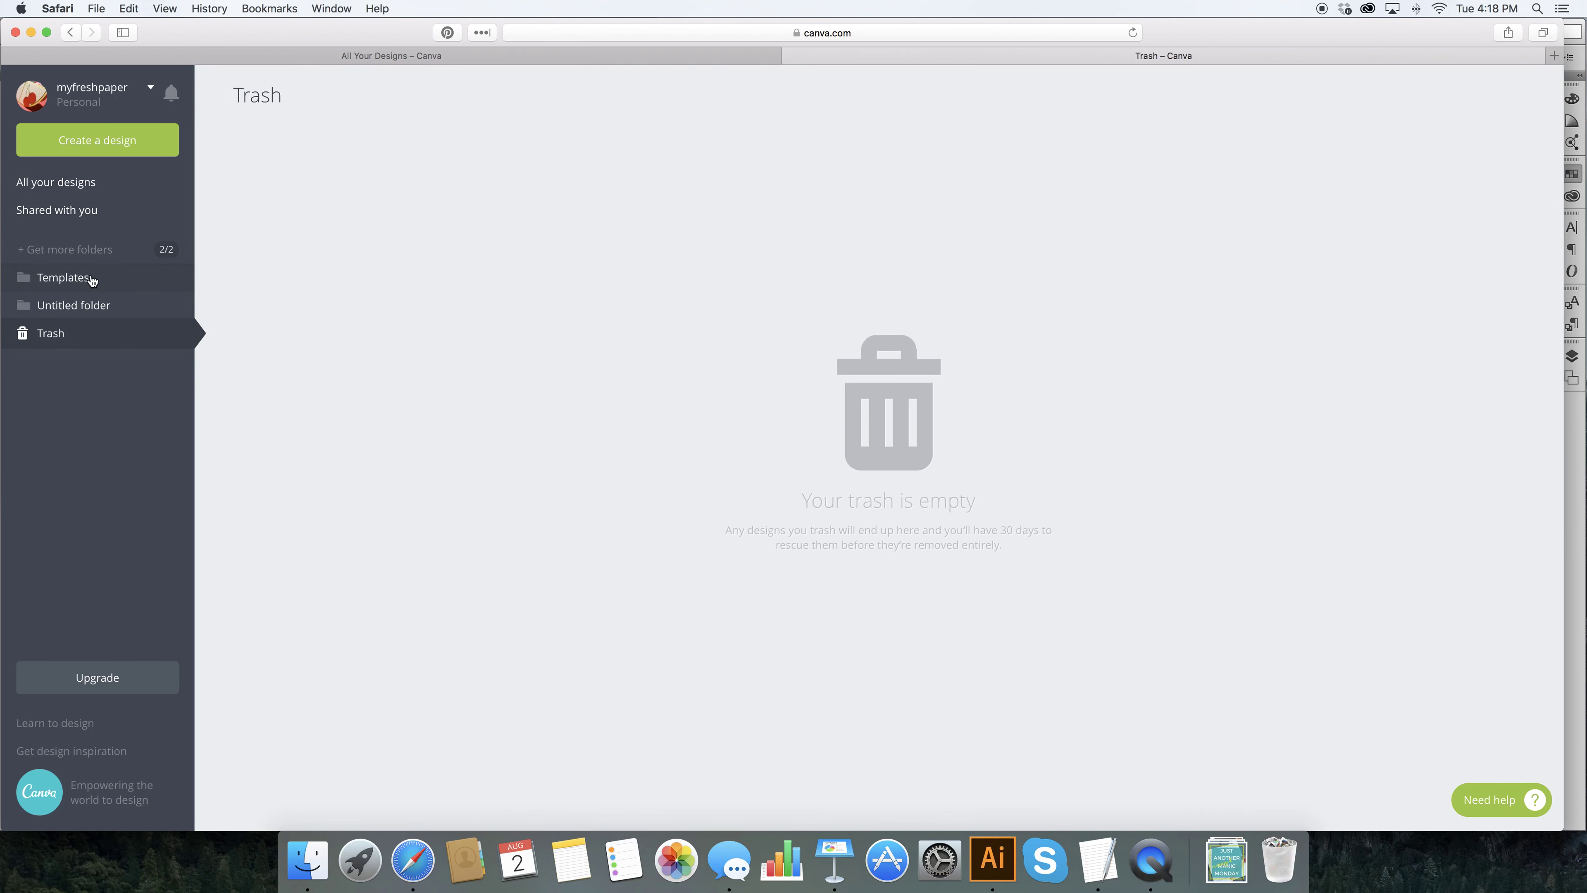
click(92, 279)
click(78, 184)
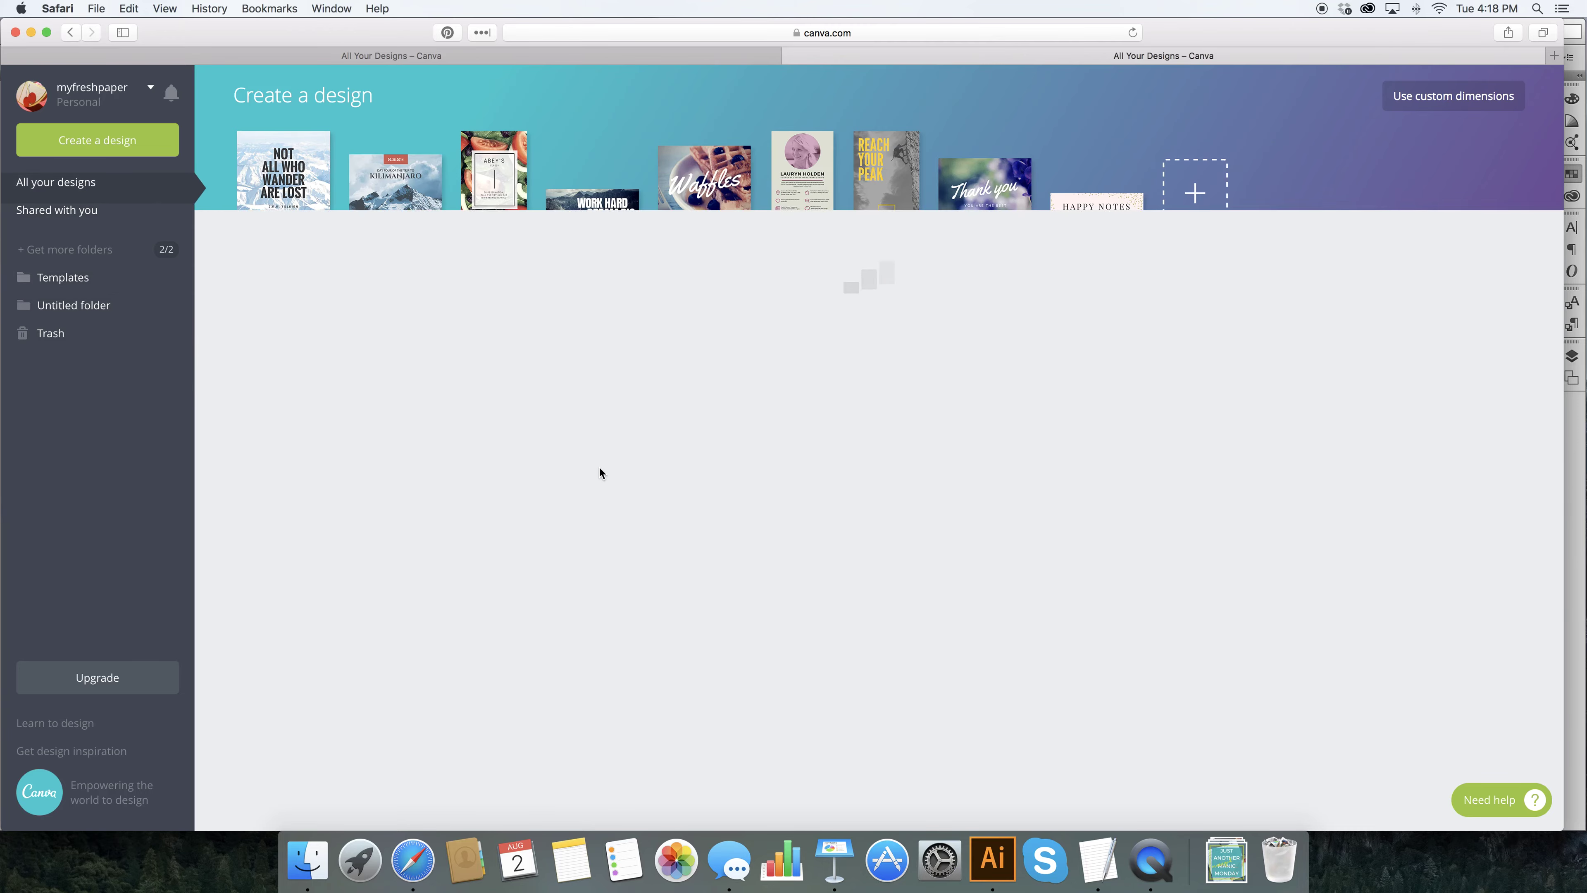
drag(353, 393, 90, 282)
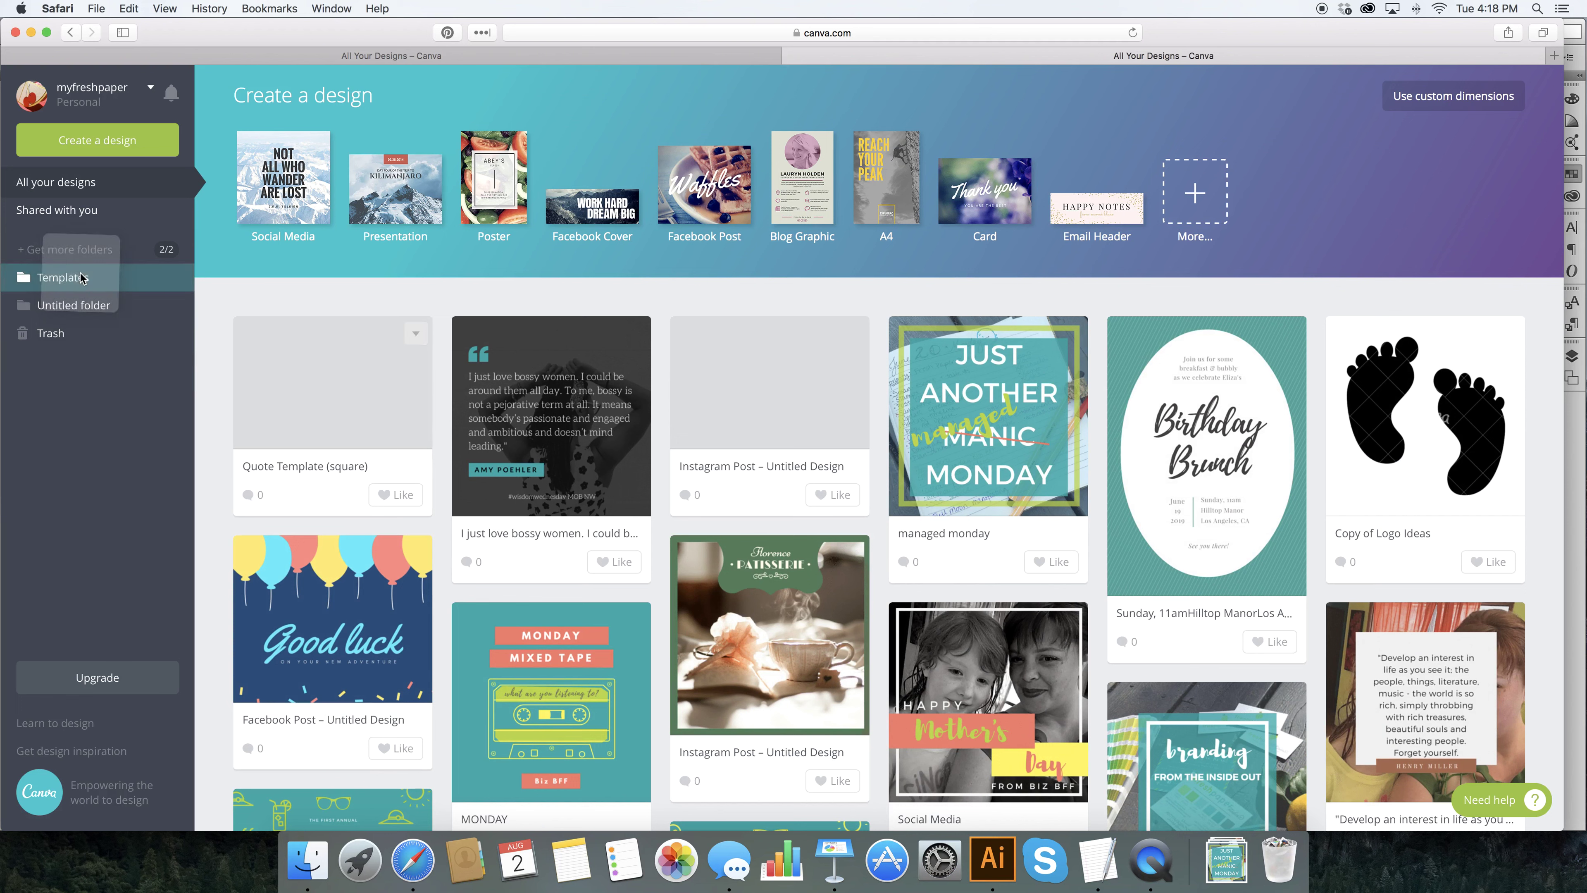
click(63, 278)
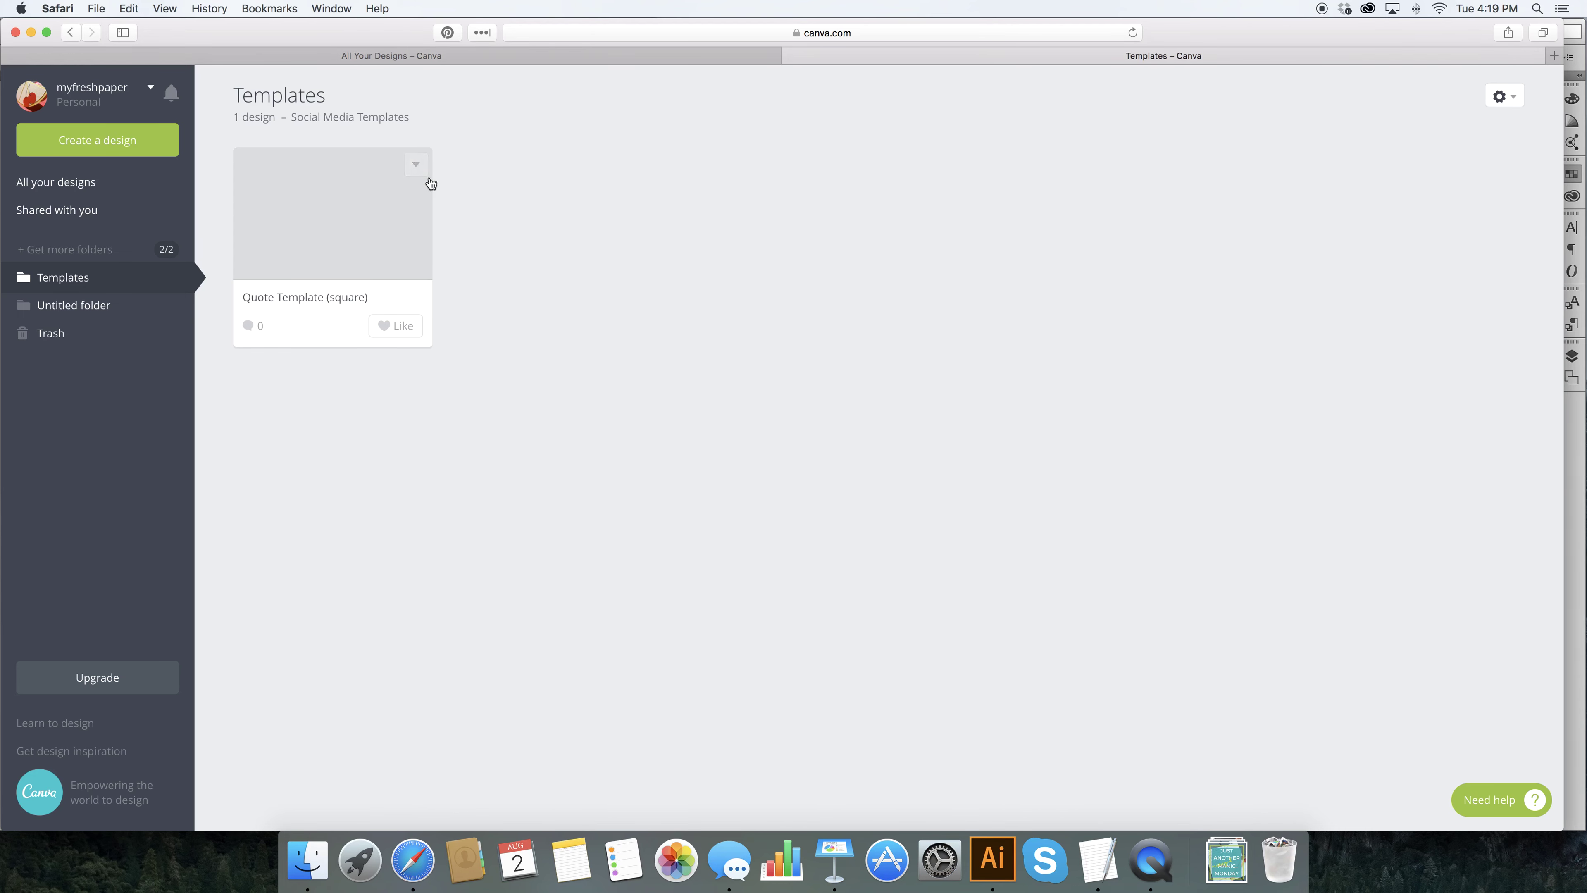
Make a copy of Quote Template (square) in Templates and open the copy for editing
click(416, 165)
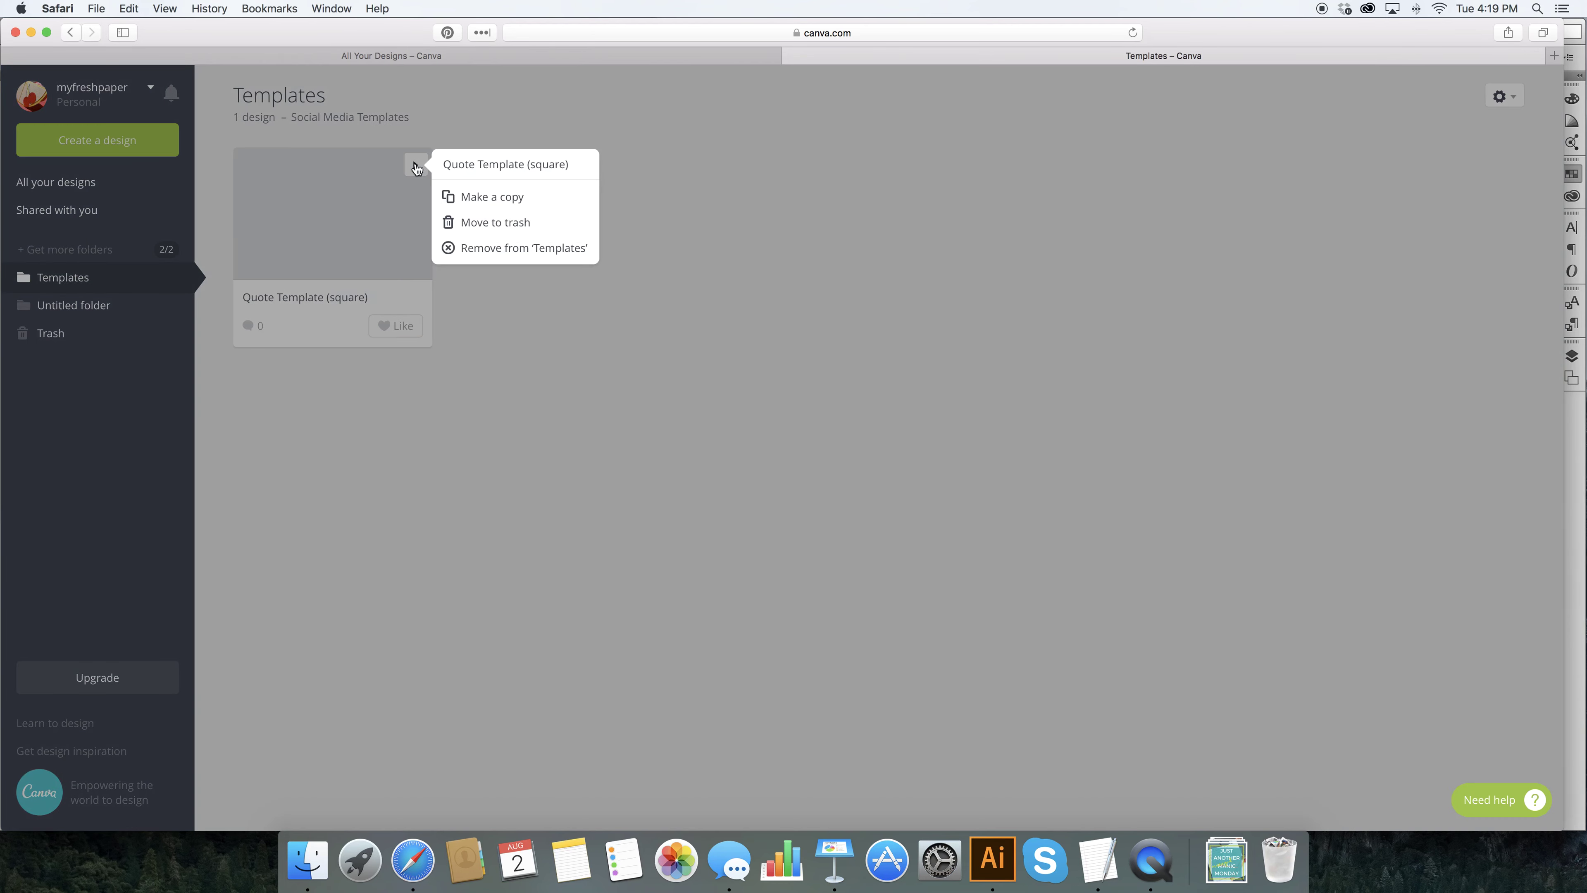
click(470, 197)
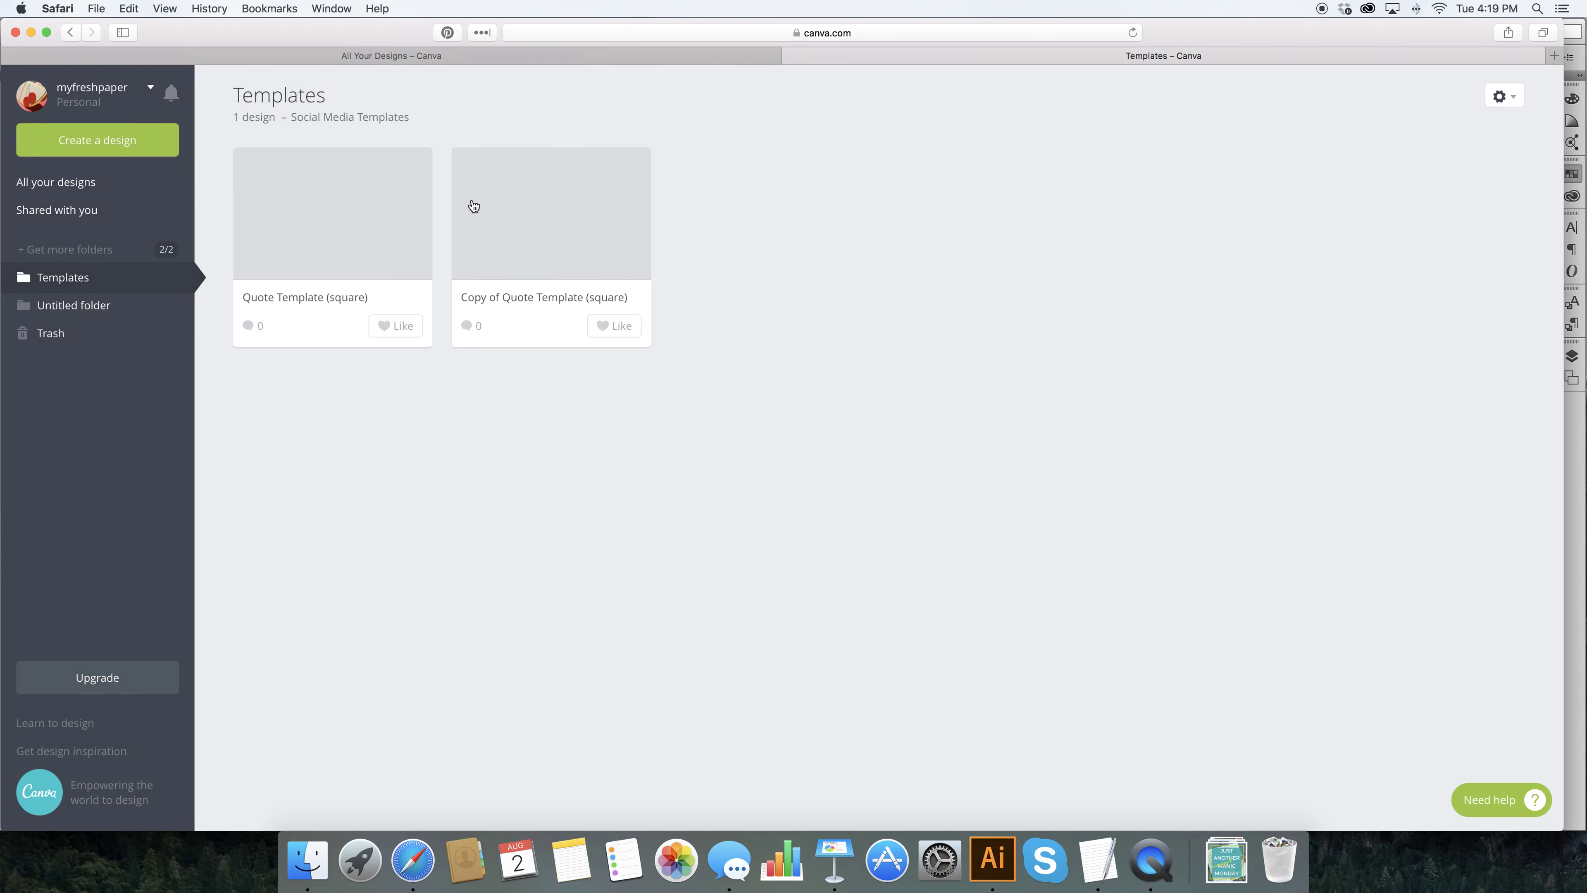
click(561, 230)
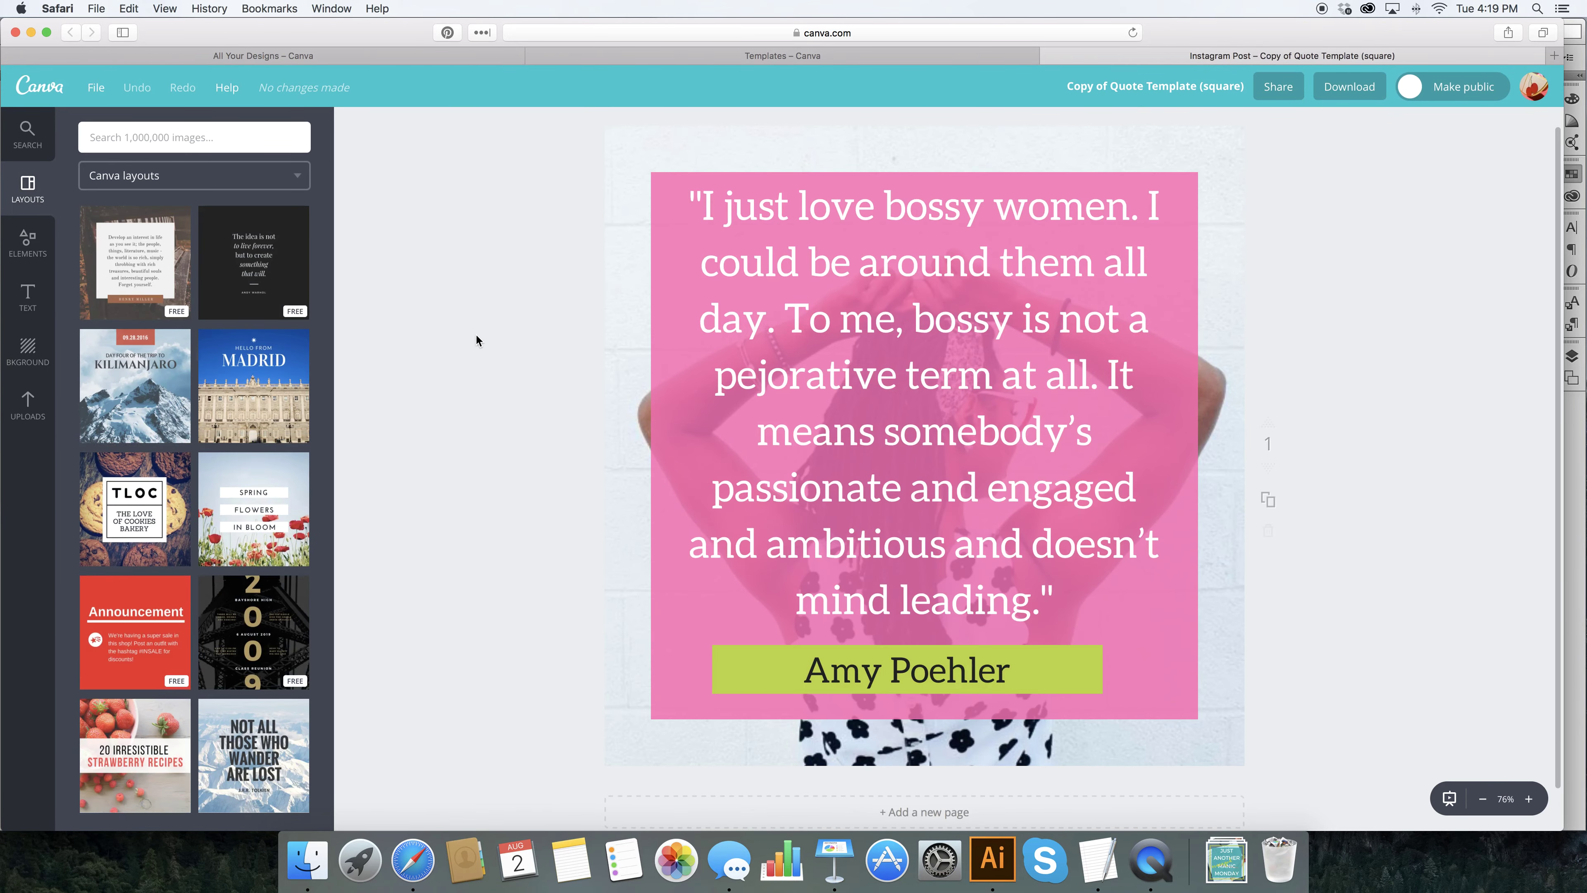
Rename the copied design to 'New cool quote by someone else'
click(1179, 89)
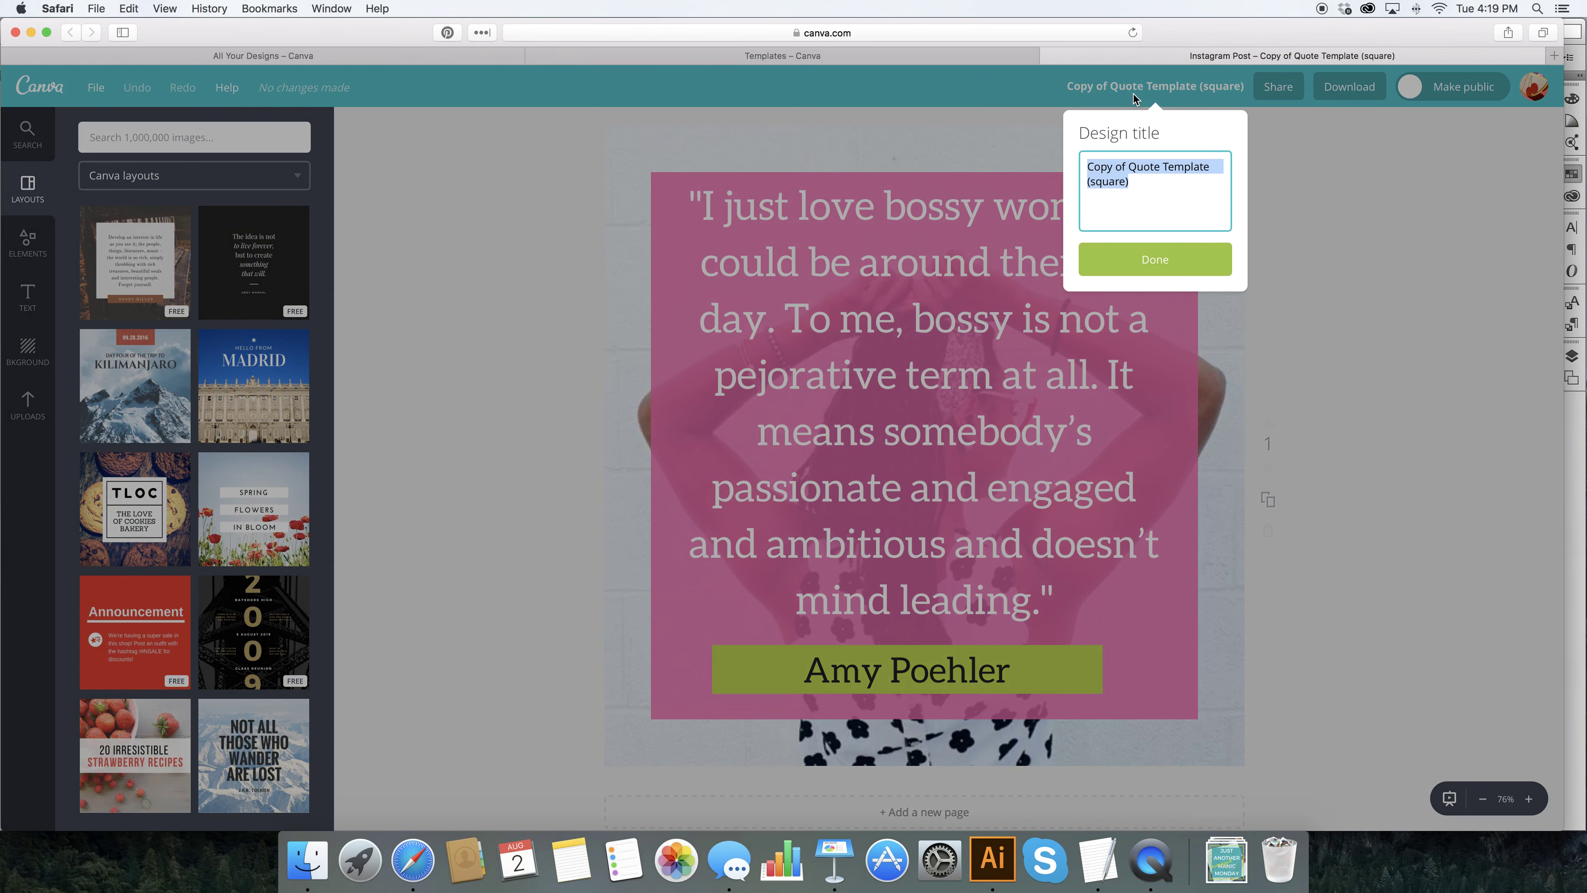
text(New)
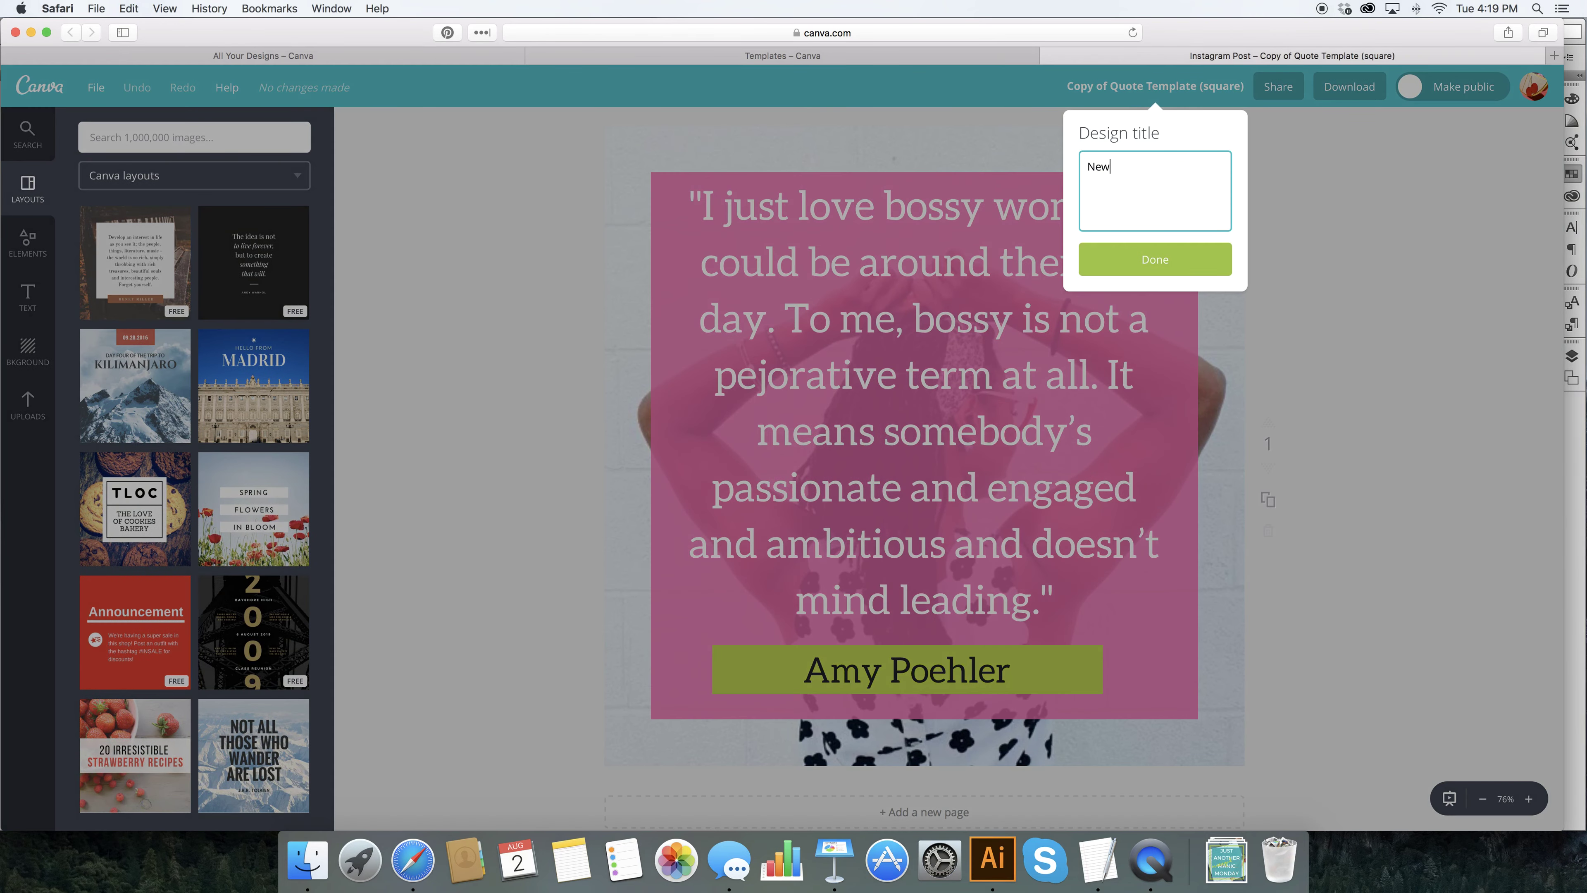
text( cool quote by someone else)
click(1152, 258)
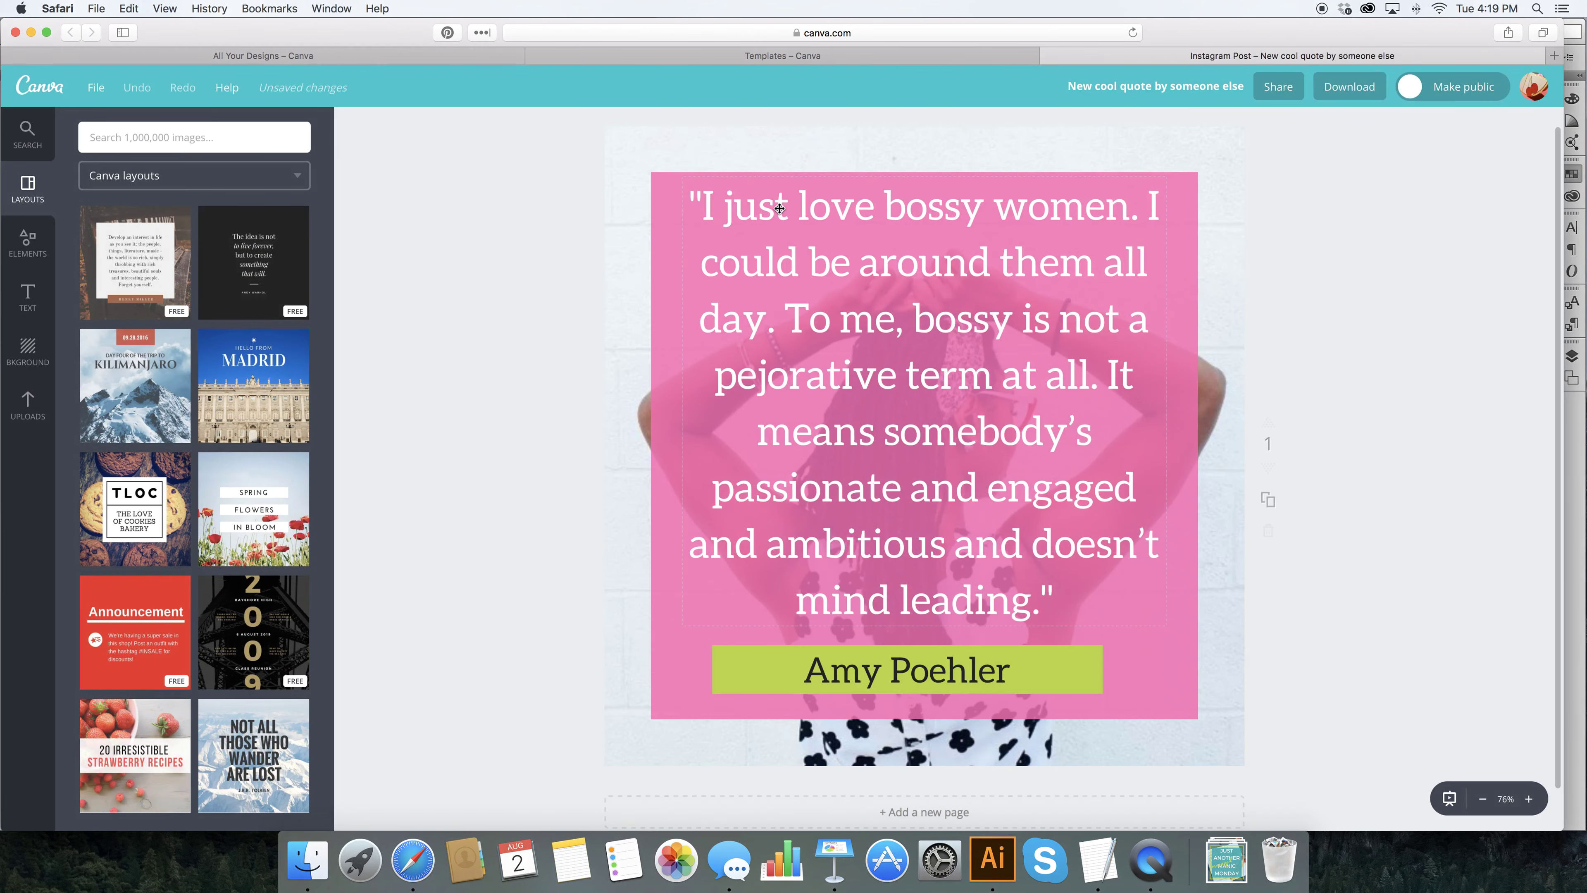
Replace the quote with "You're just talking to yourself, mom", enter a new author name, and centre the quote
click(780, 208)
click(934, 491)
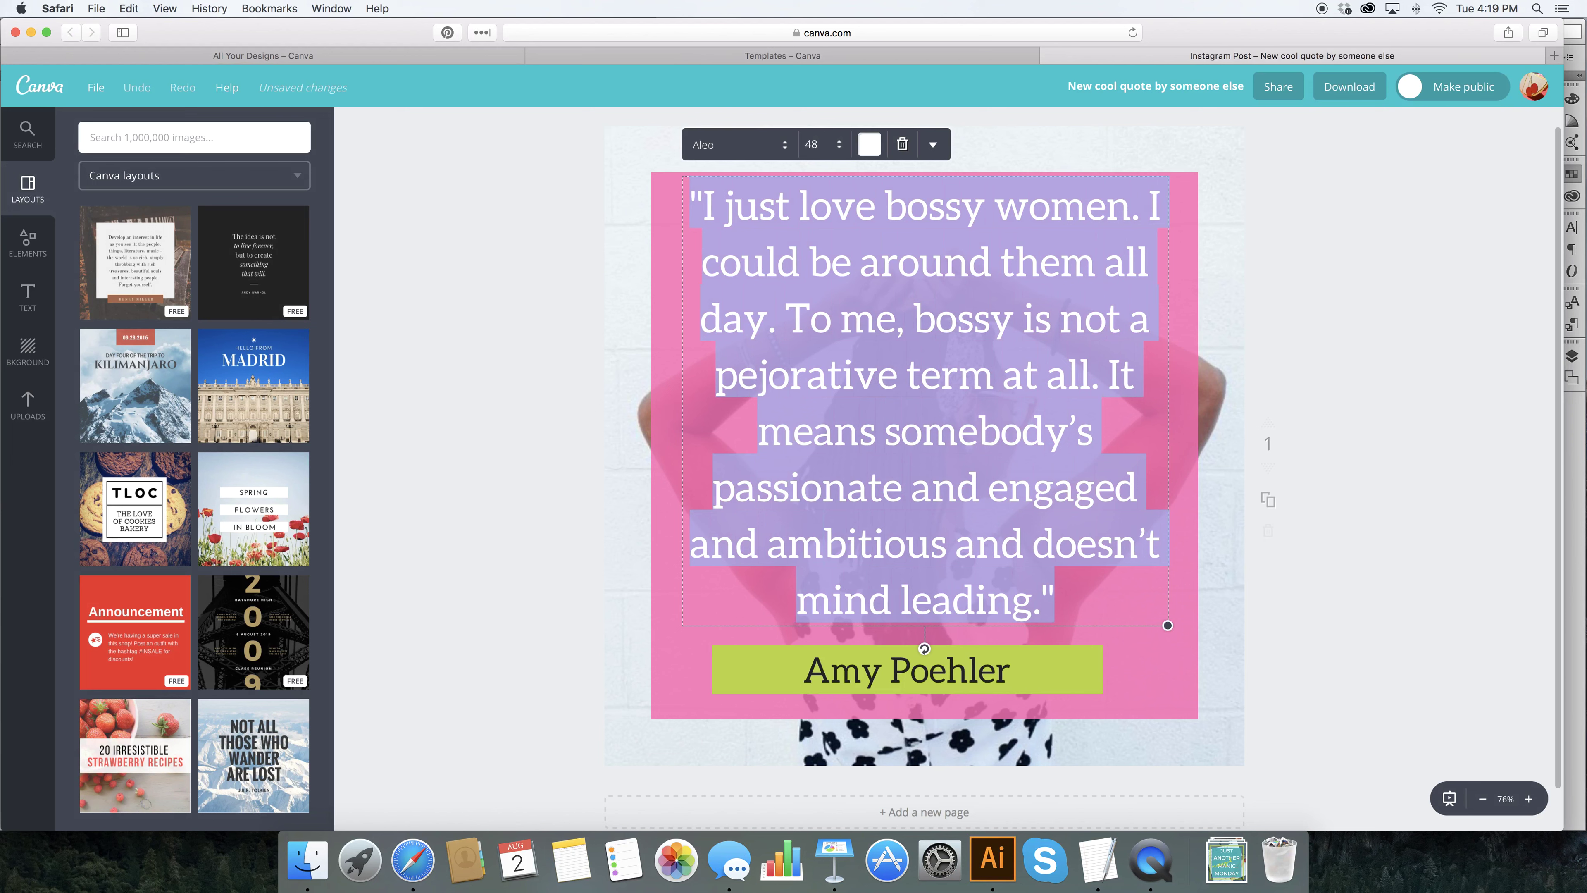
key(BackSpace)
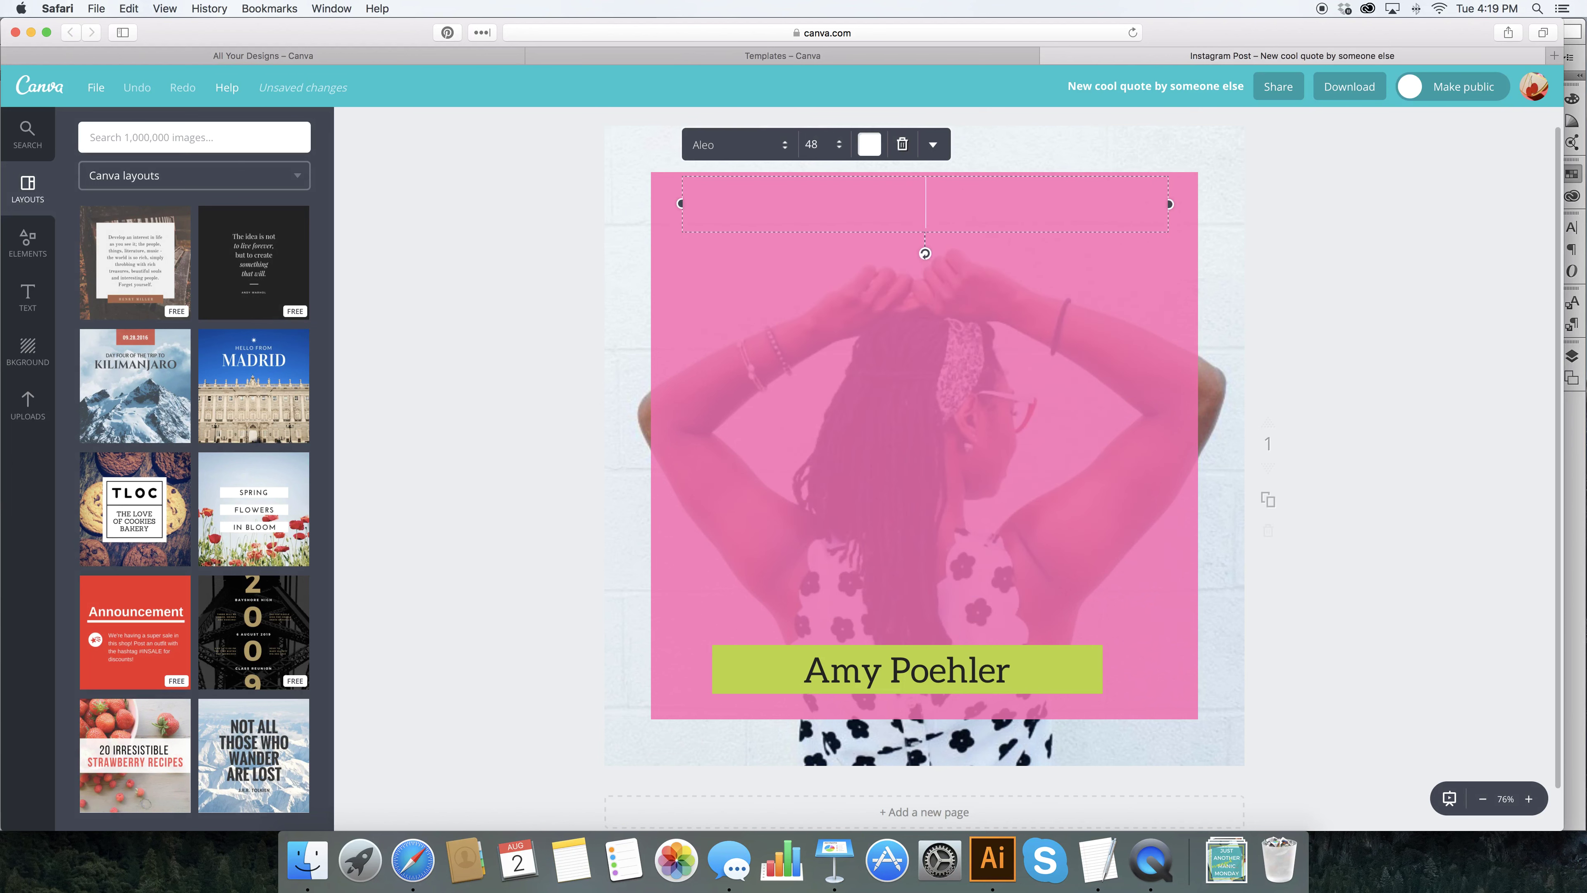
text("You're )
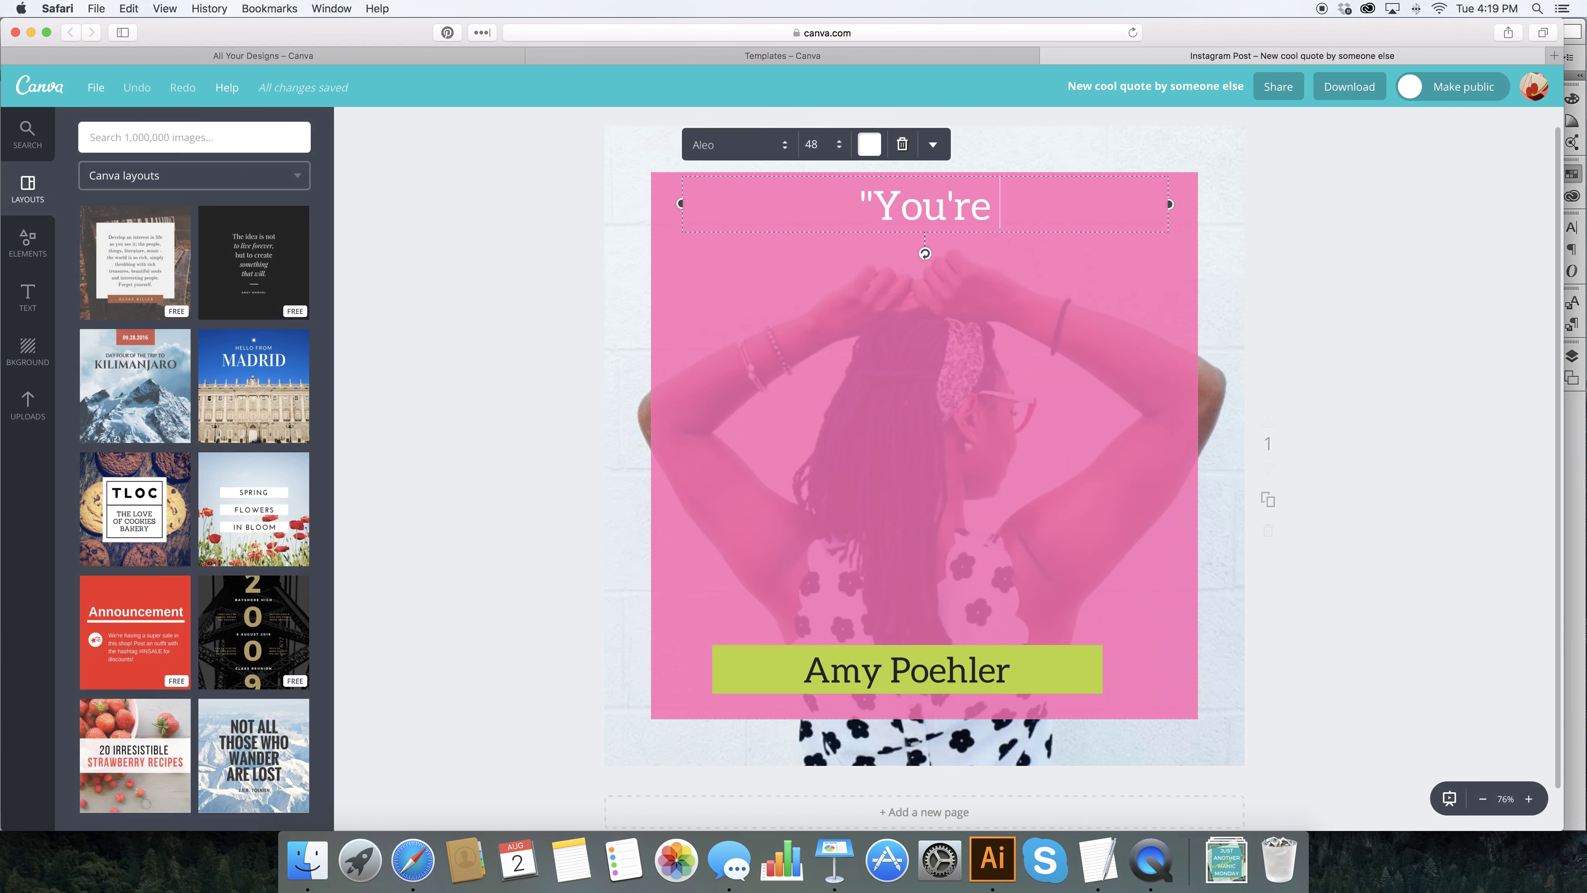
text(just talking to you)
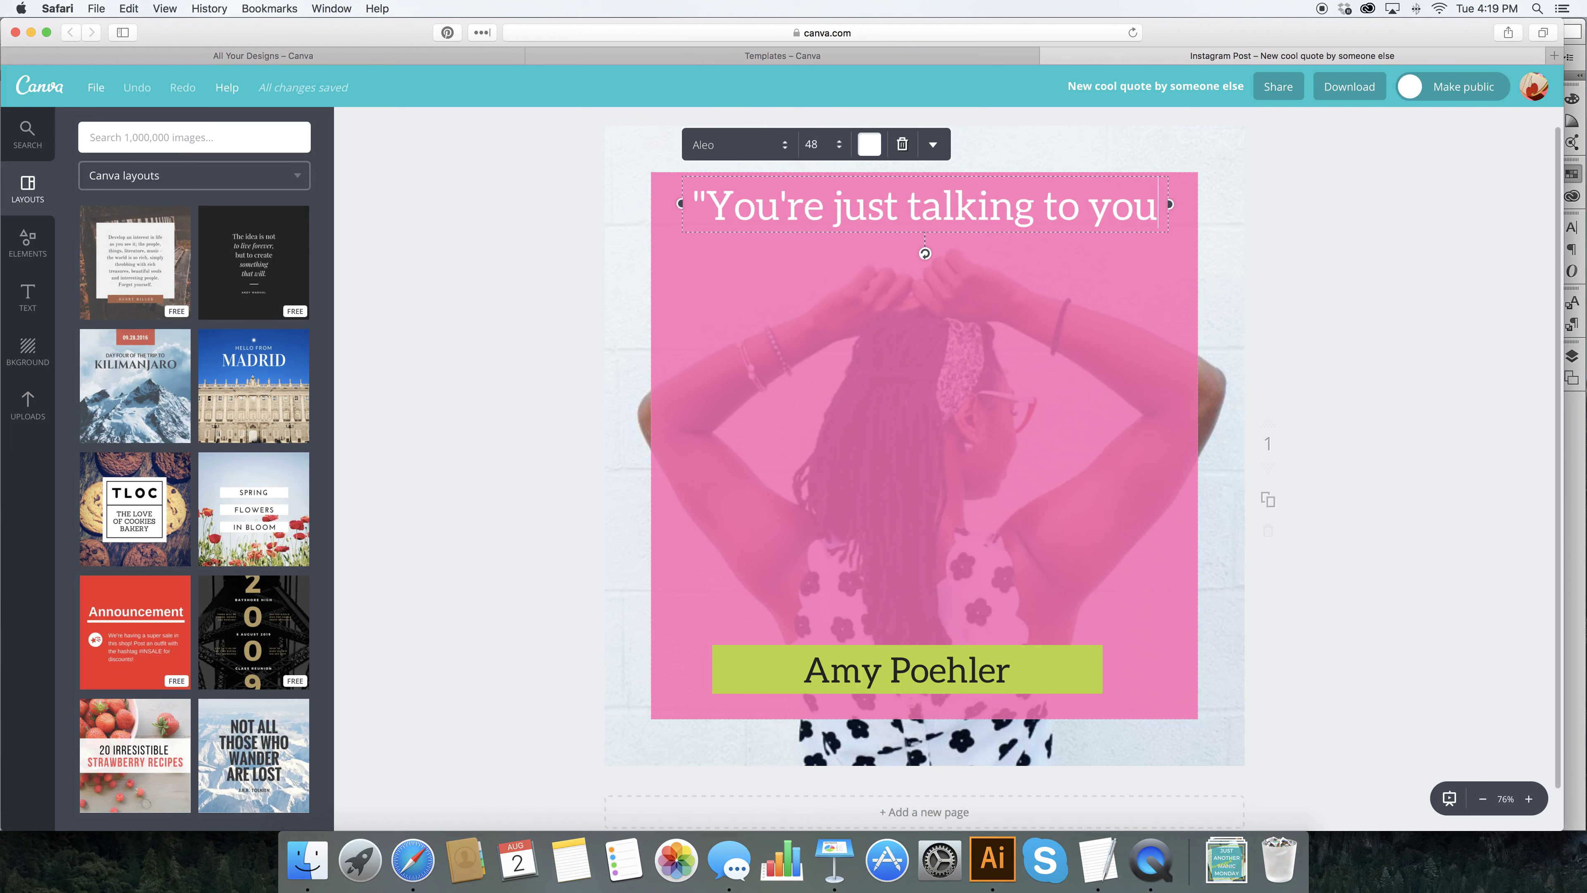
text(rself, mom")
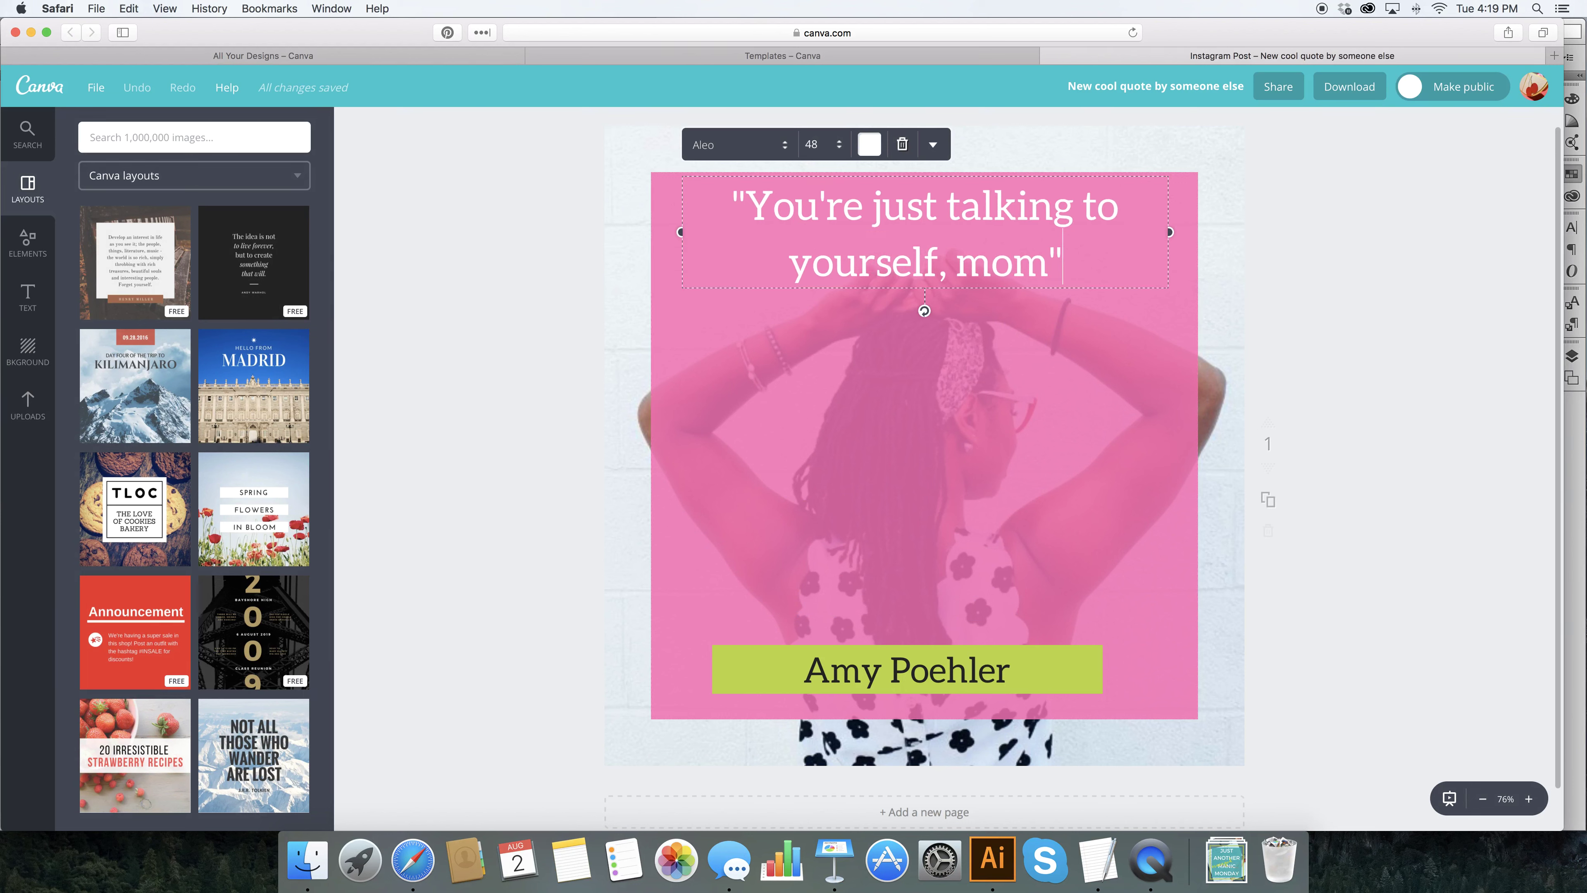
click(857, 673)
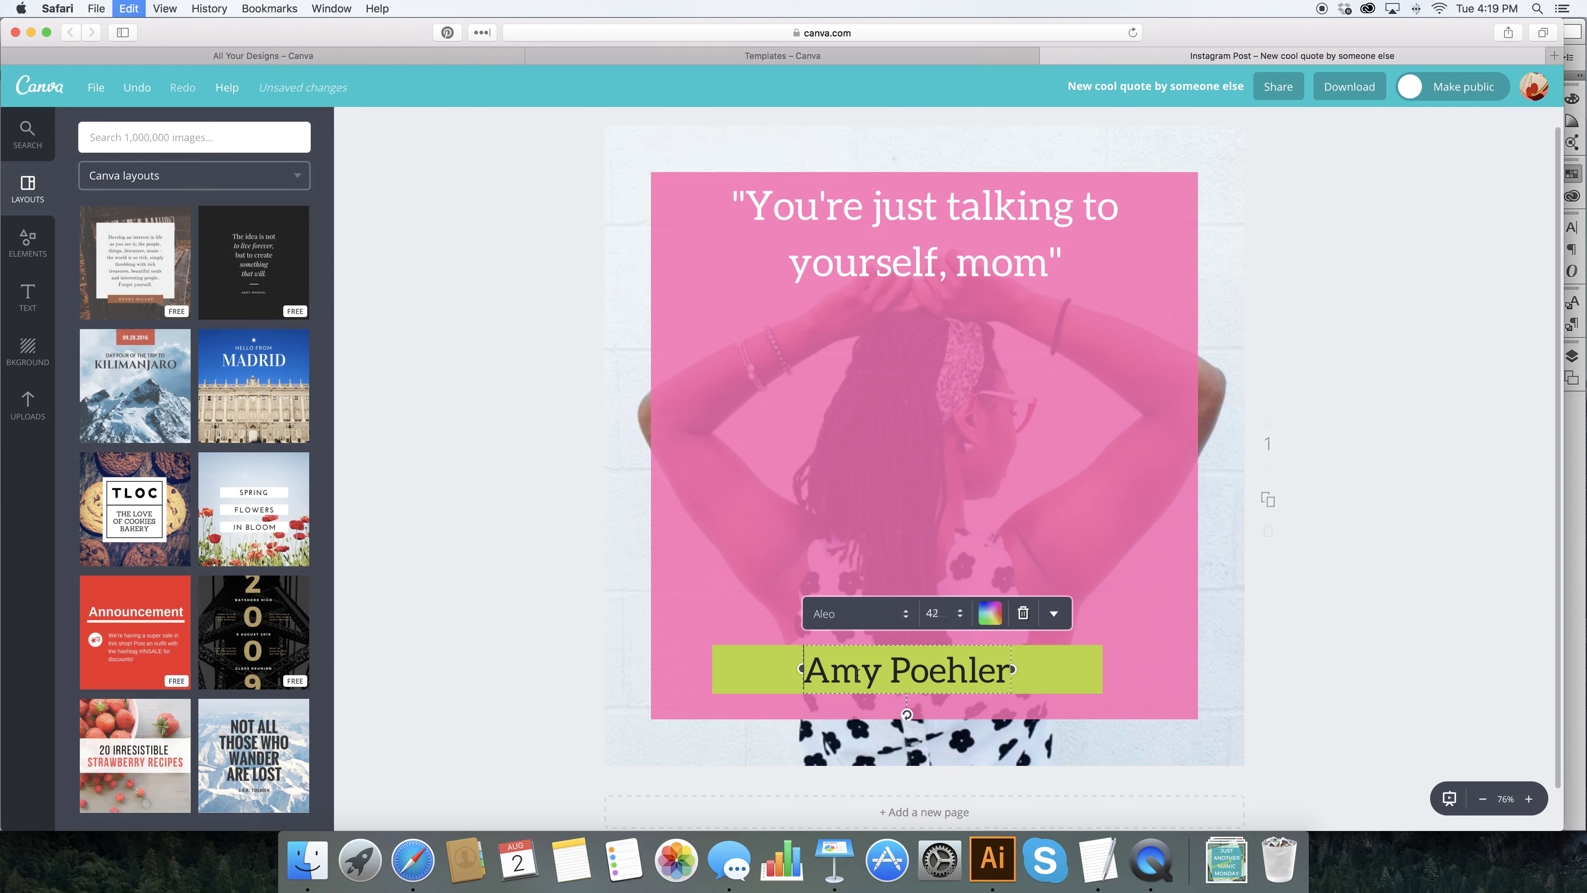
text(Olivia)
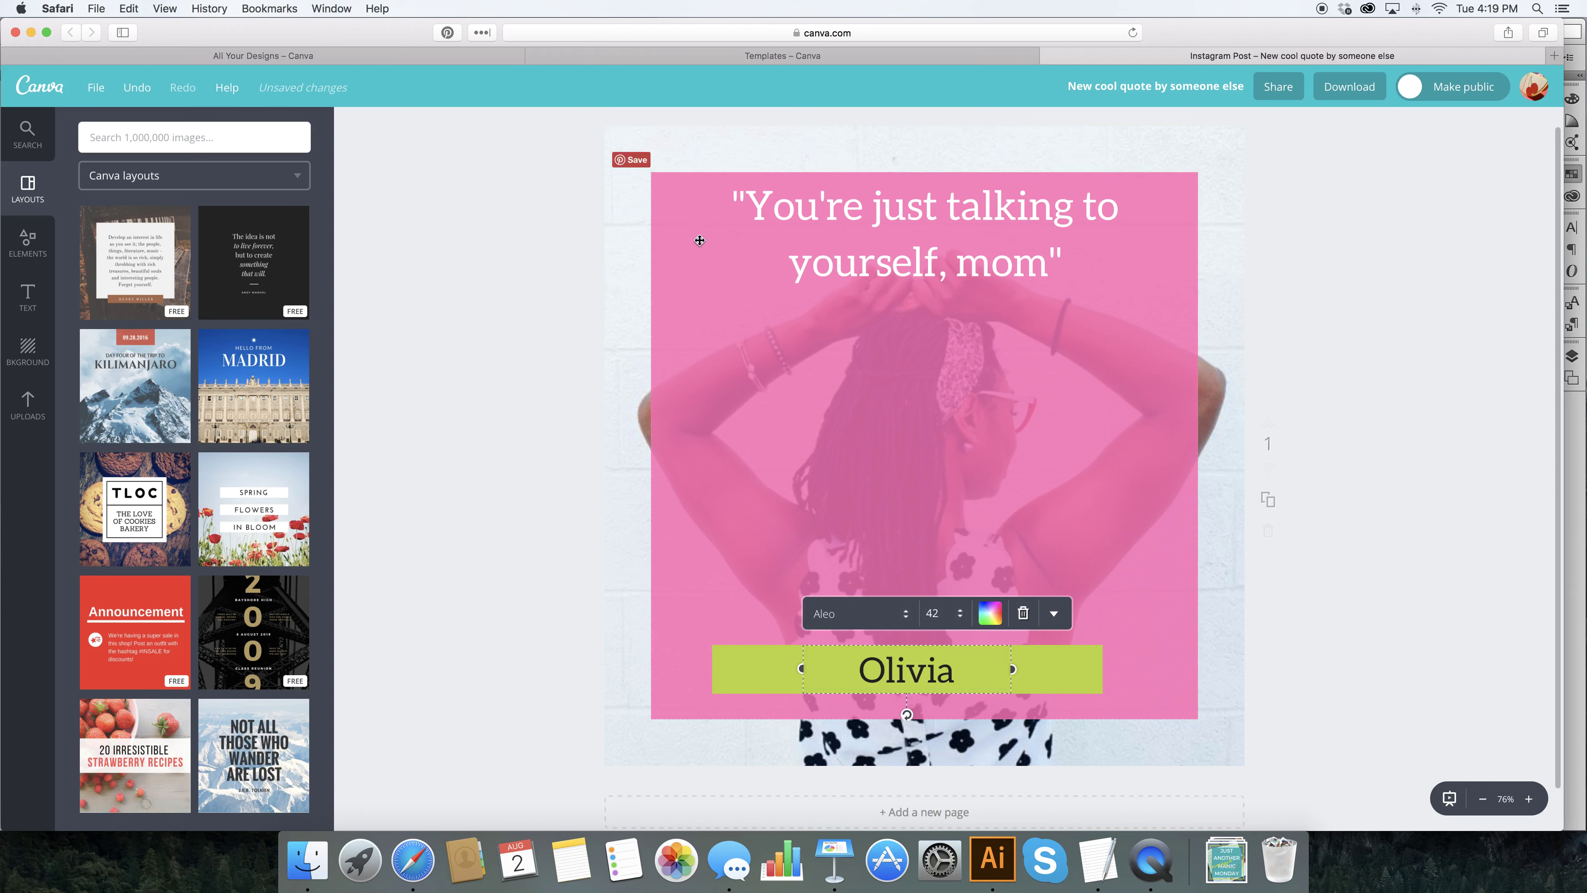
drag(815, 214, 815, 389)
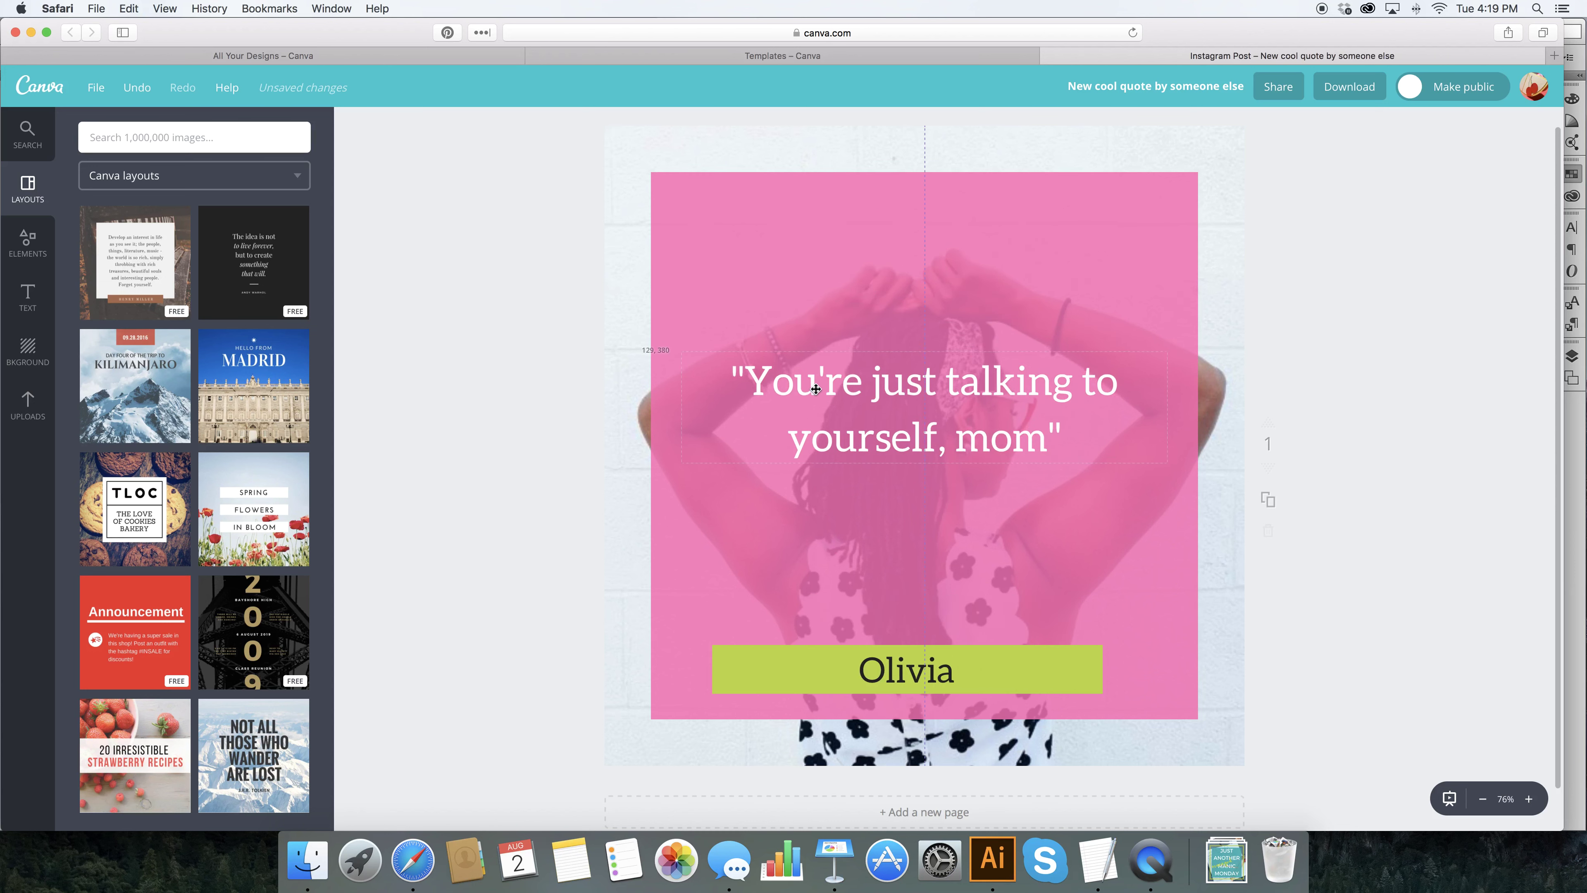
click(555, 378)
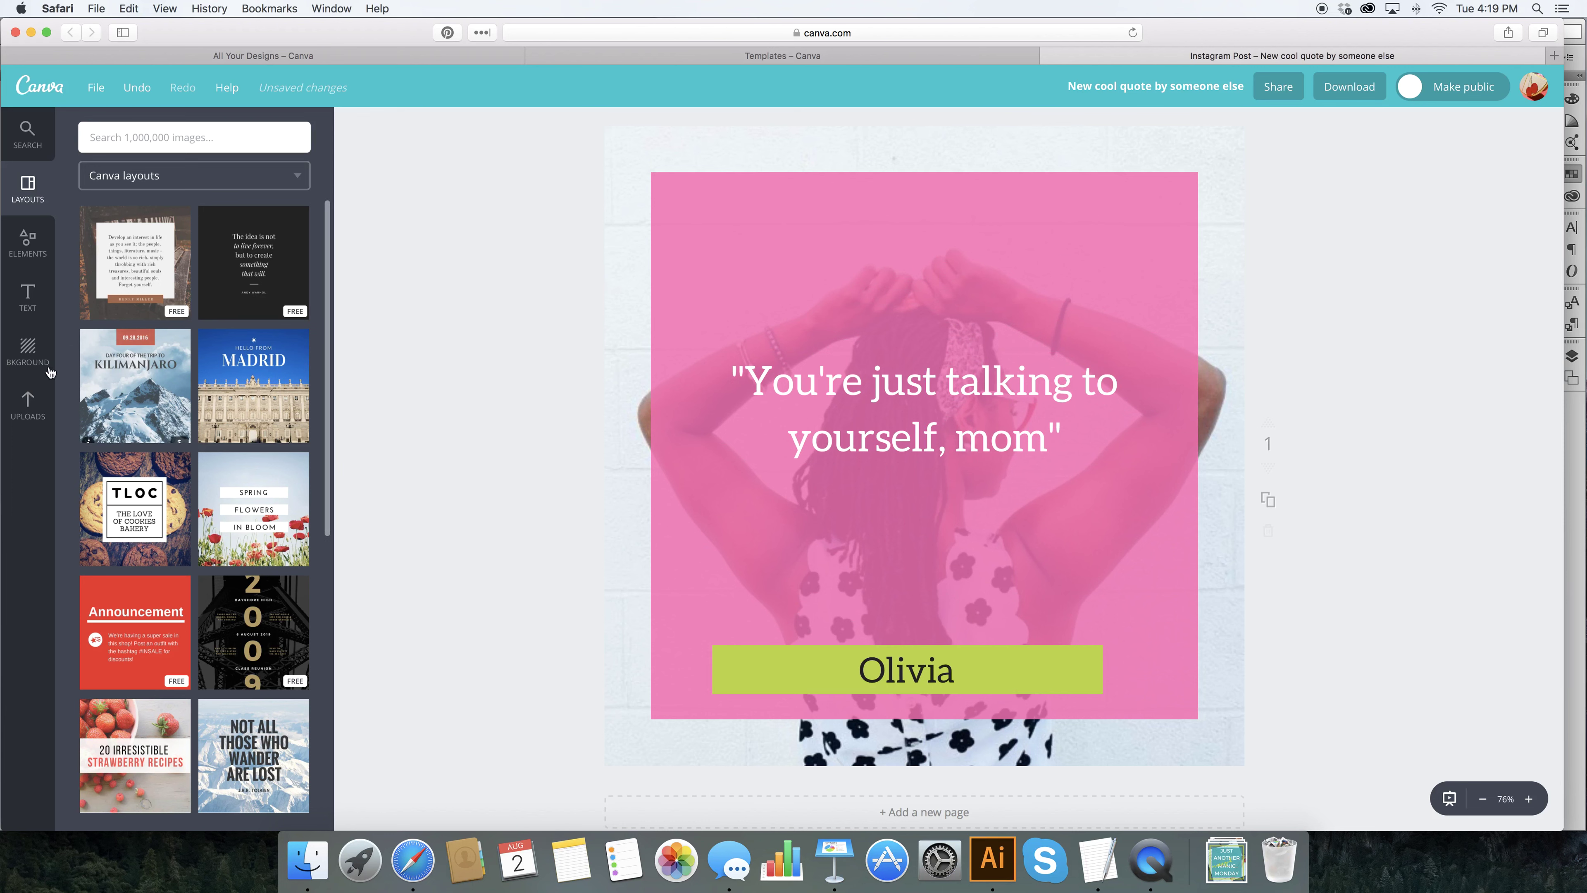
Place the uploaded mother-and-daughter photo and resize it to cover the whole page
click(29, 403)
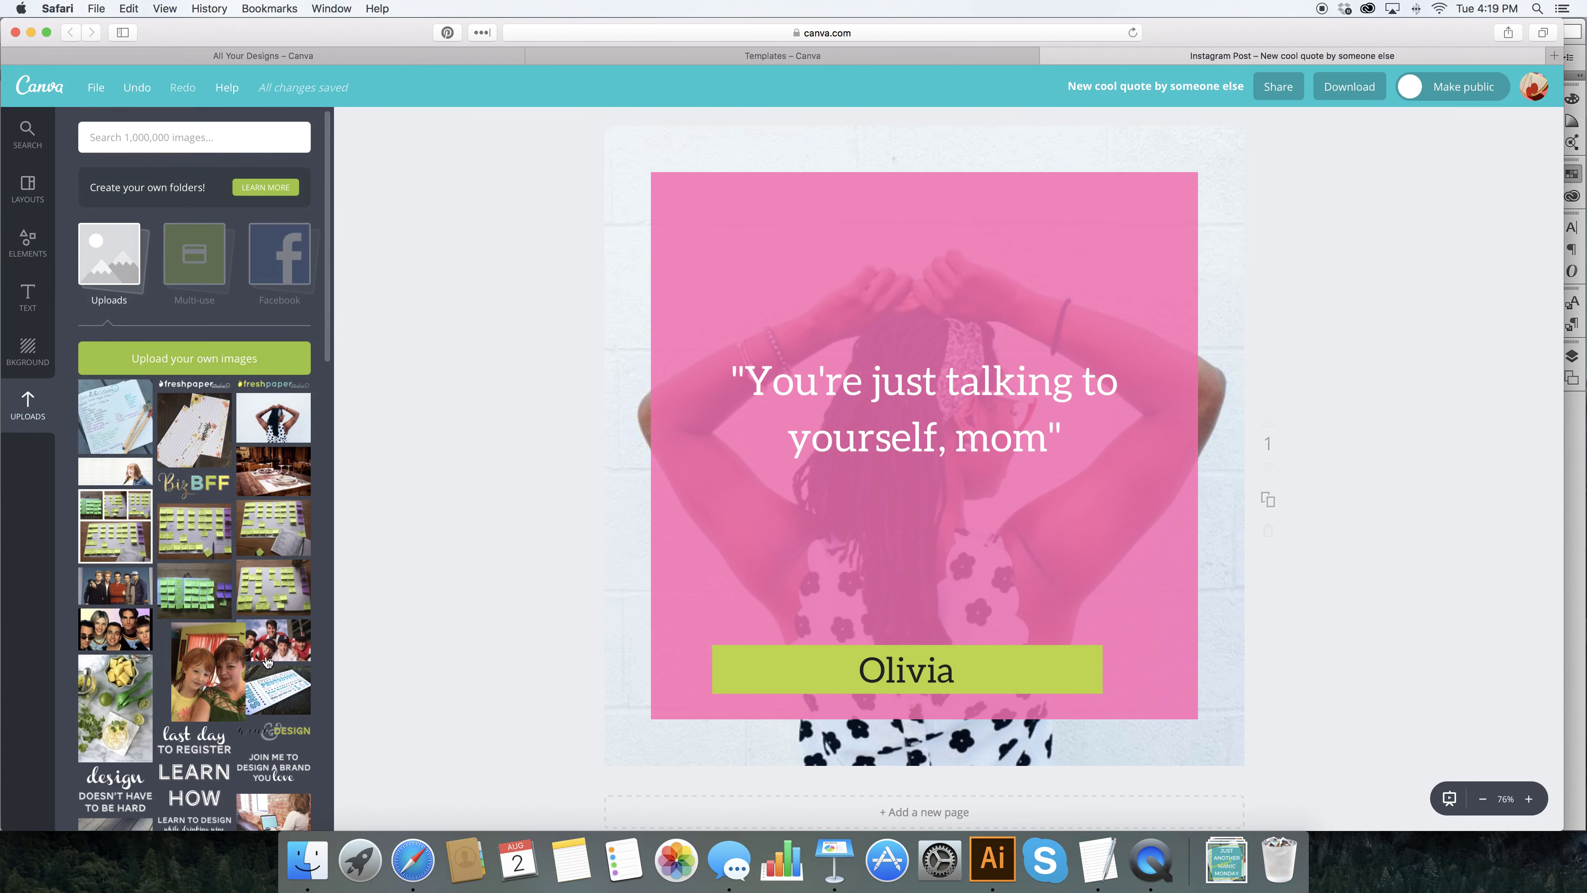
drag(194, 672, 754, 384)
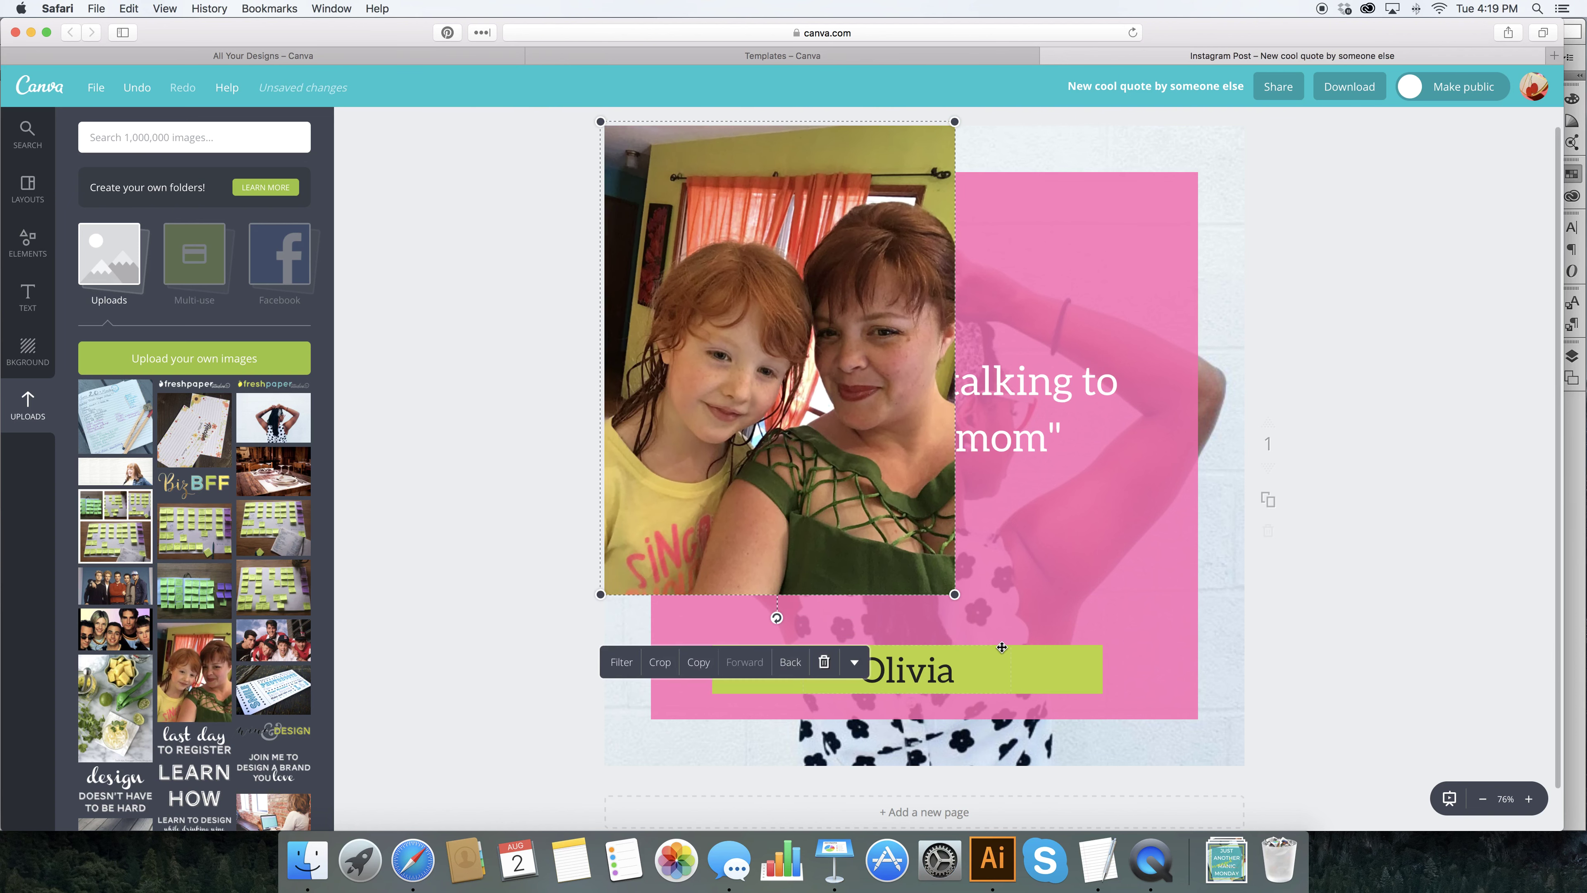
drag(952, 593, 1252, 779)
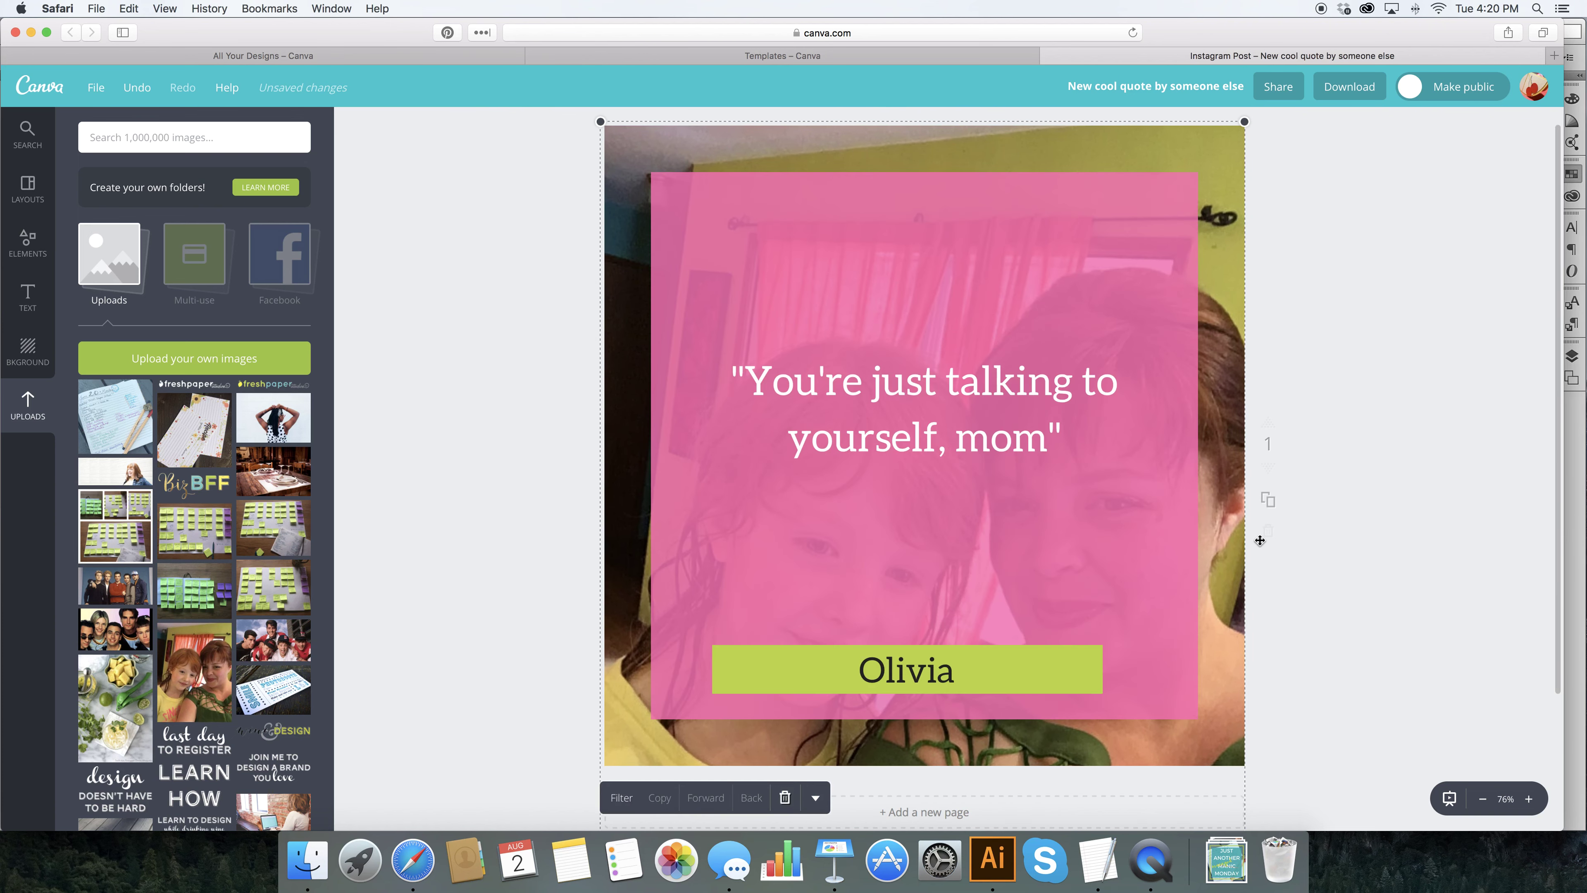
drag(1225, 406, 1232, 318)
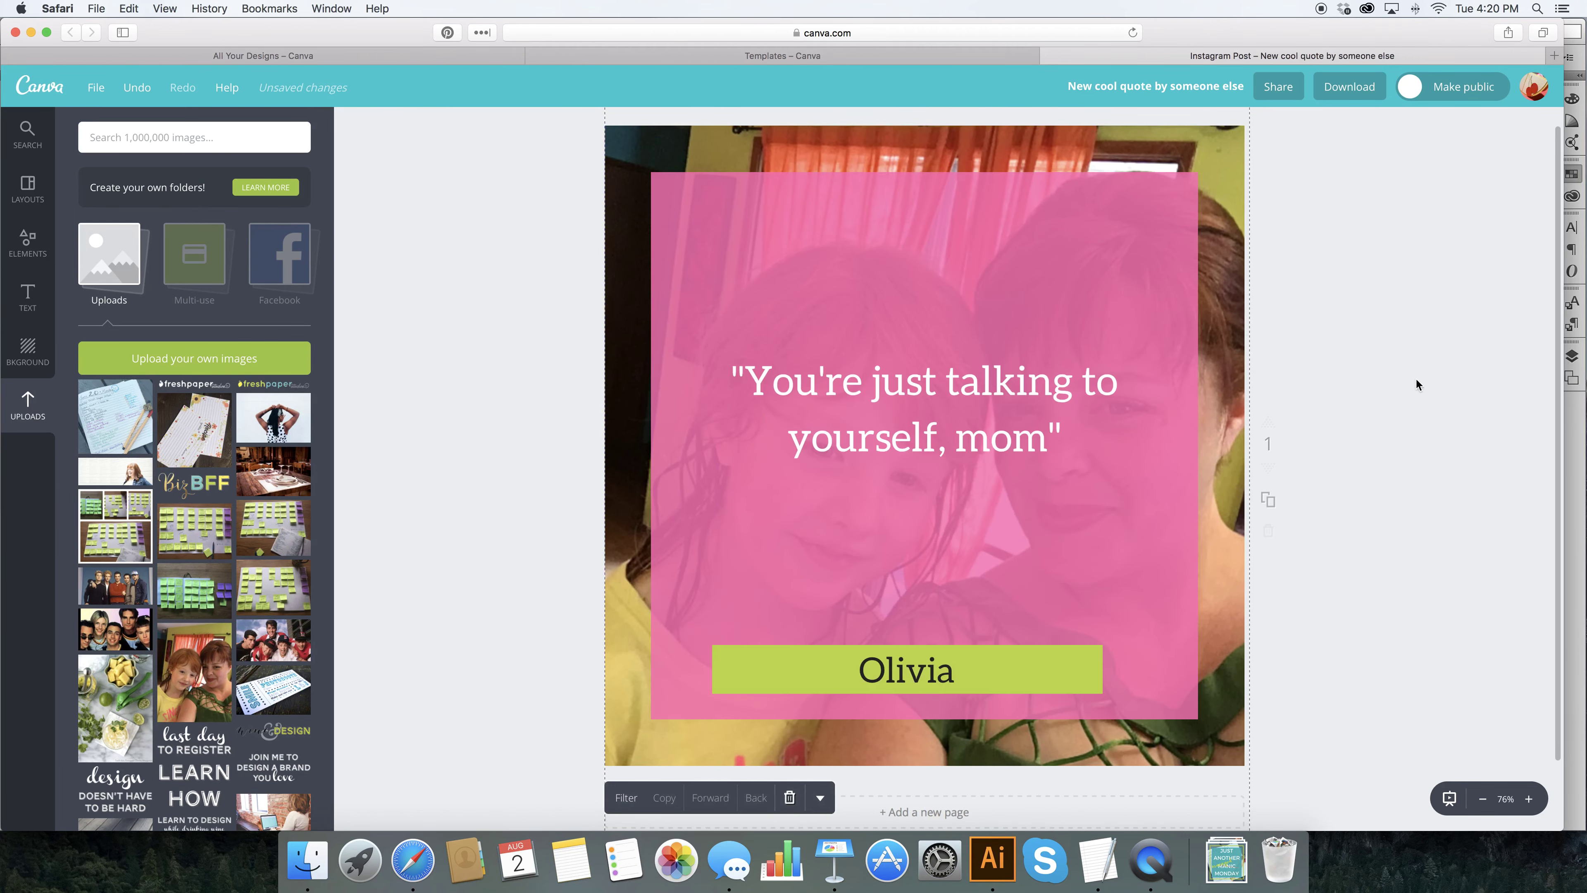
Lower the pink box's transparency so the faces show through
click(1044, 181)
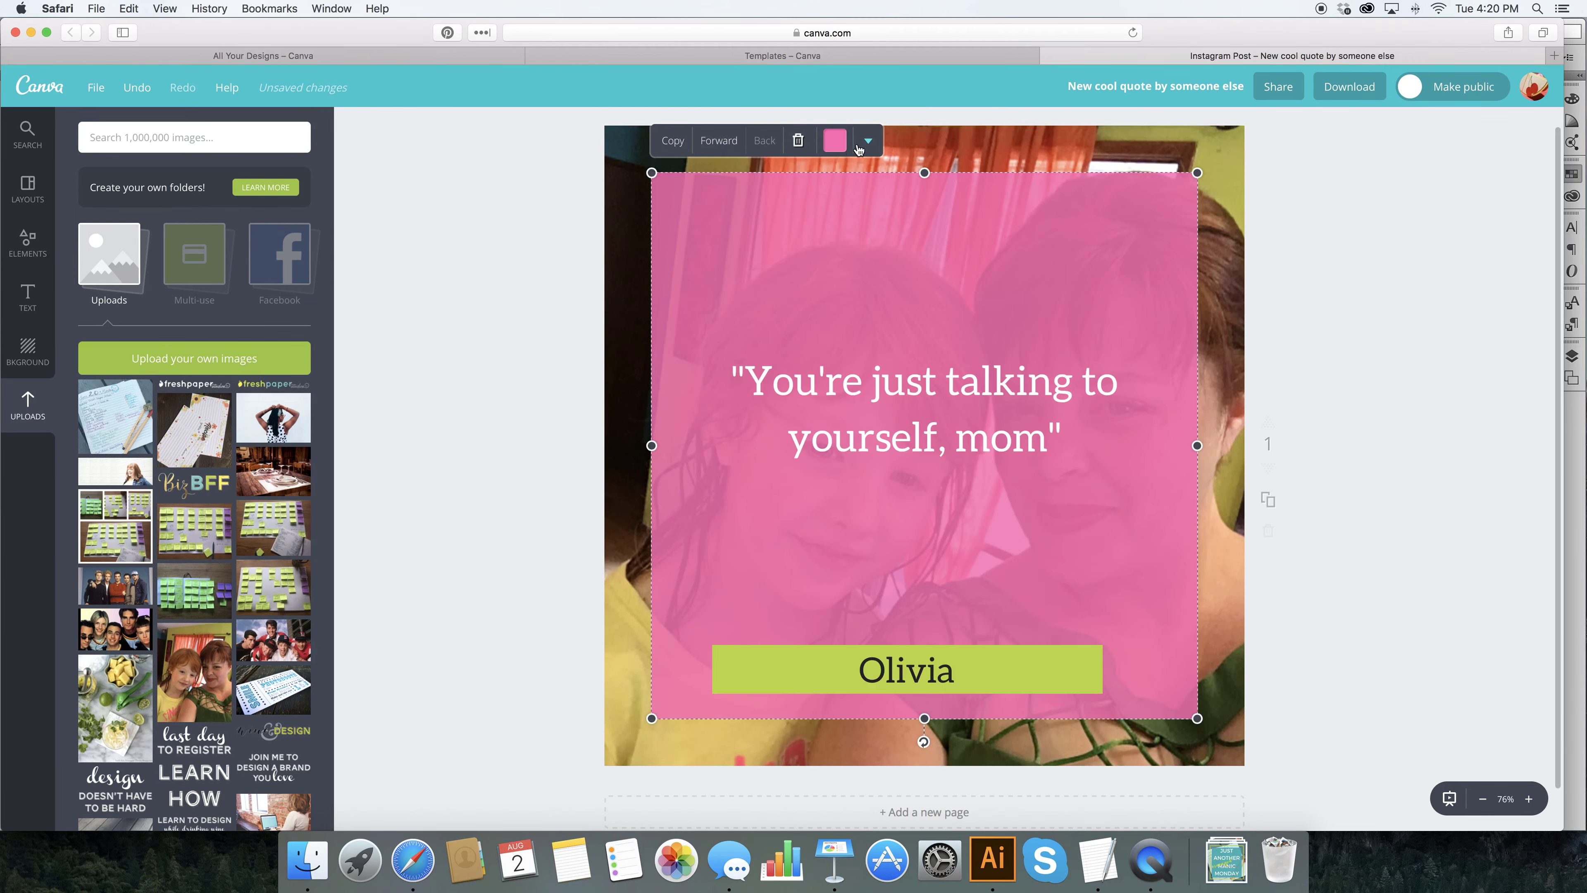
click(836, 143)
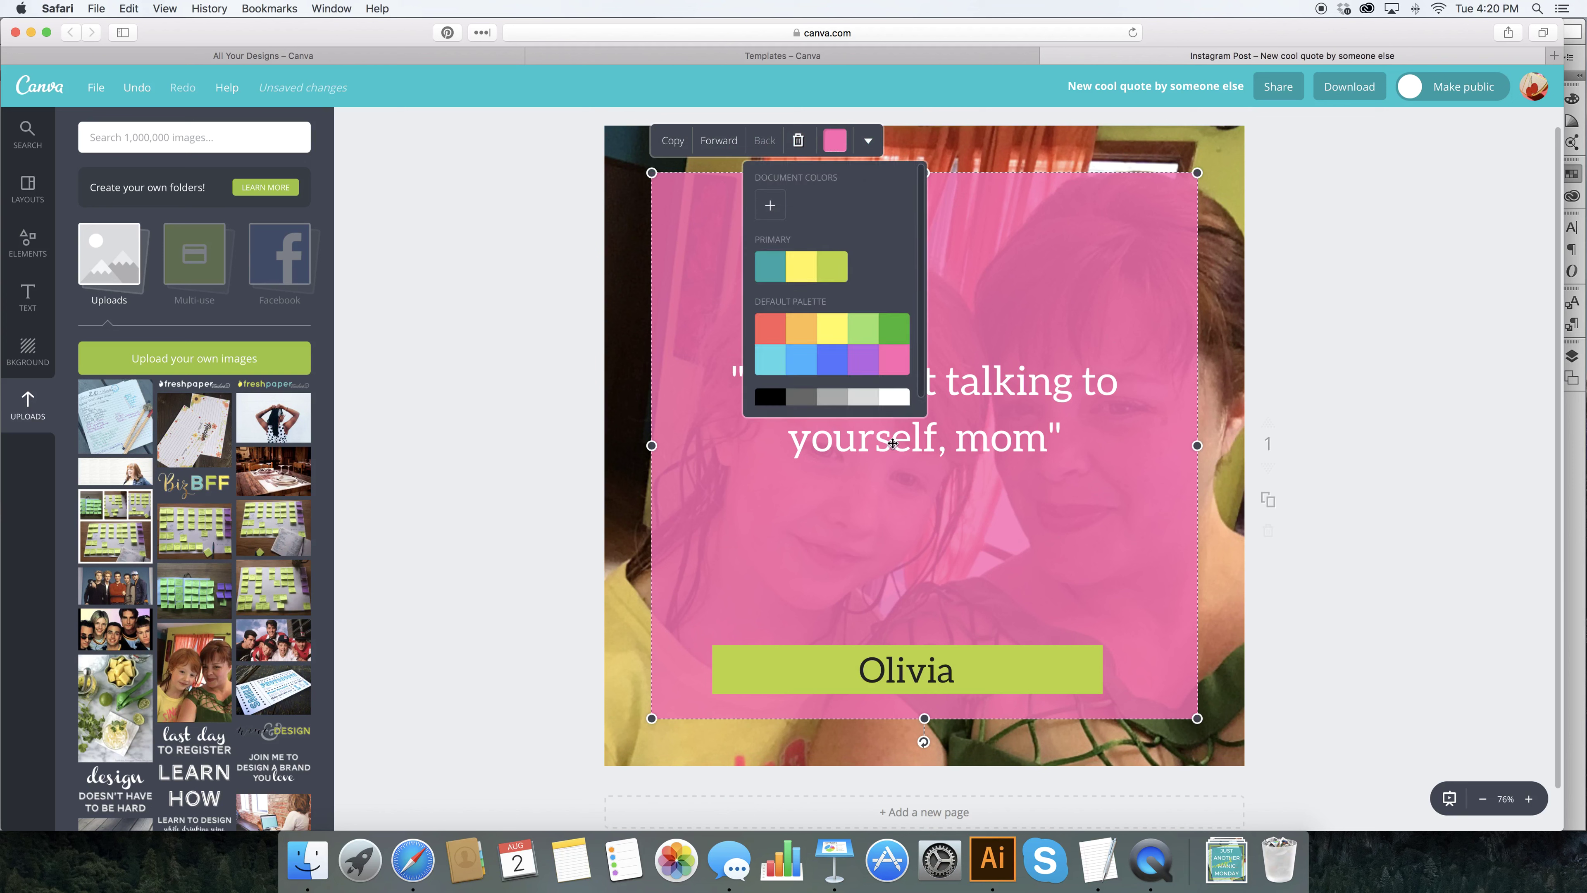
click(868, 141)
click(881, 199)
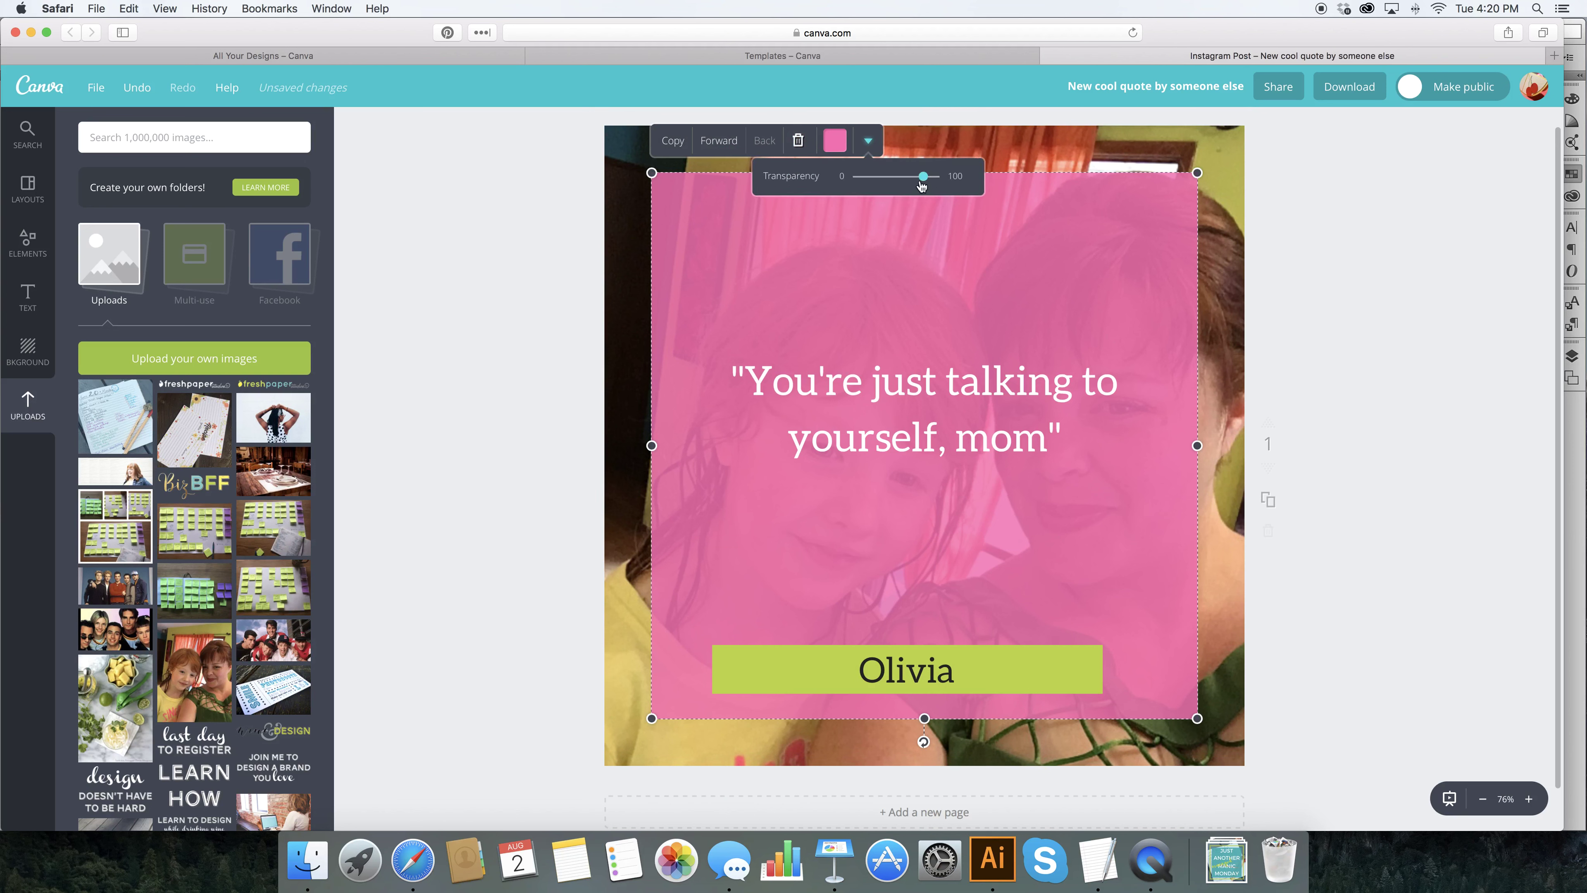
drag(923, 175, 911, 176)
click(1354, 269)
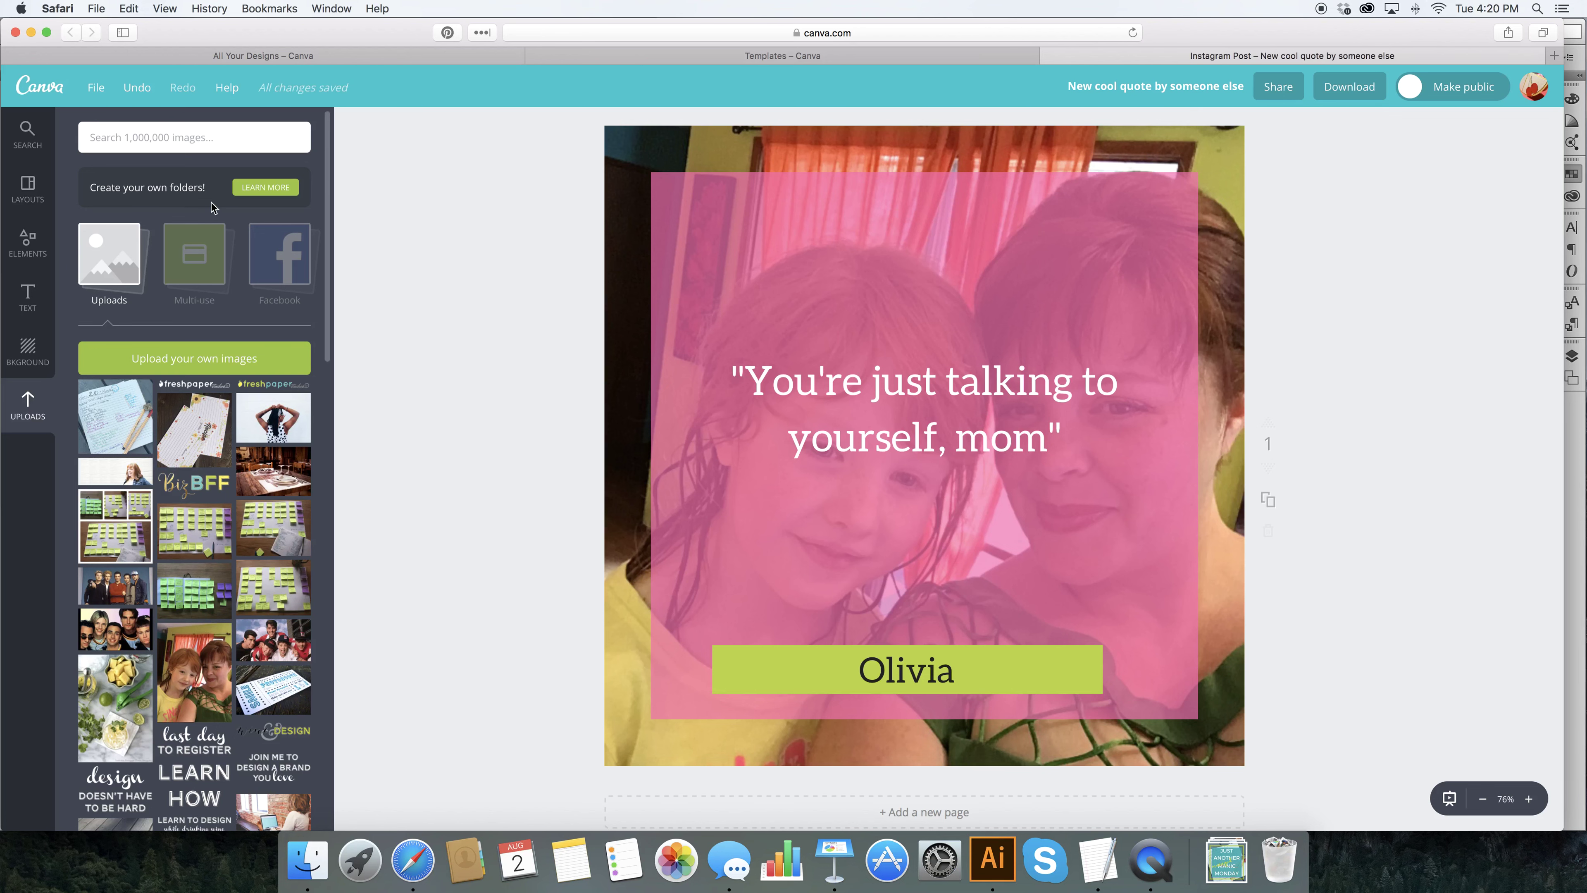
Save the edited design and return to All your designs
click(99, 91)
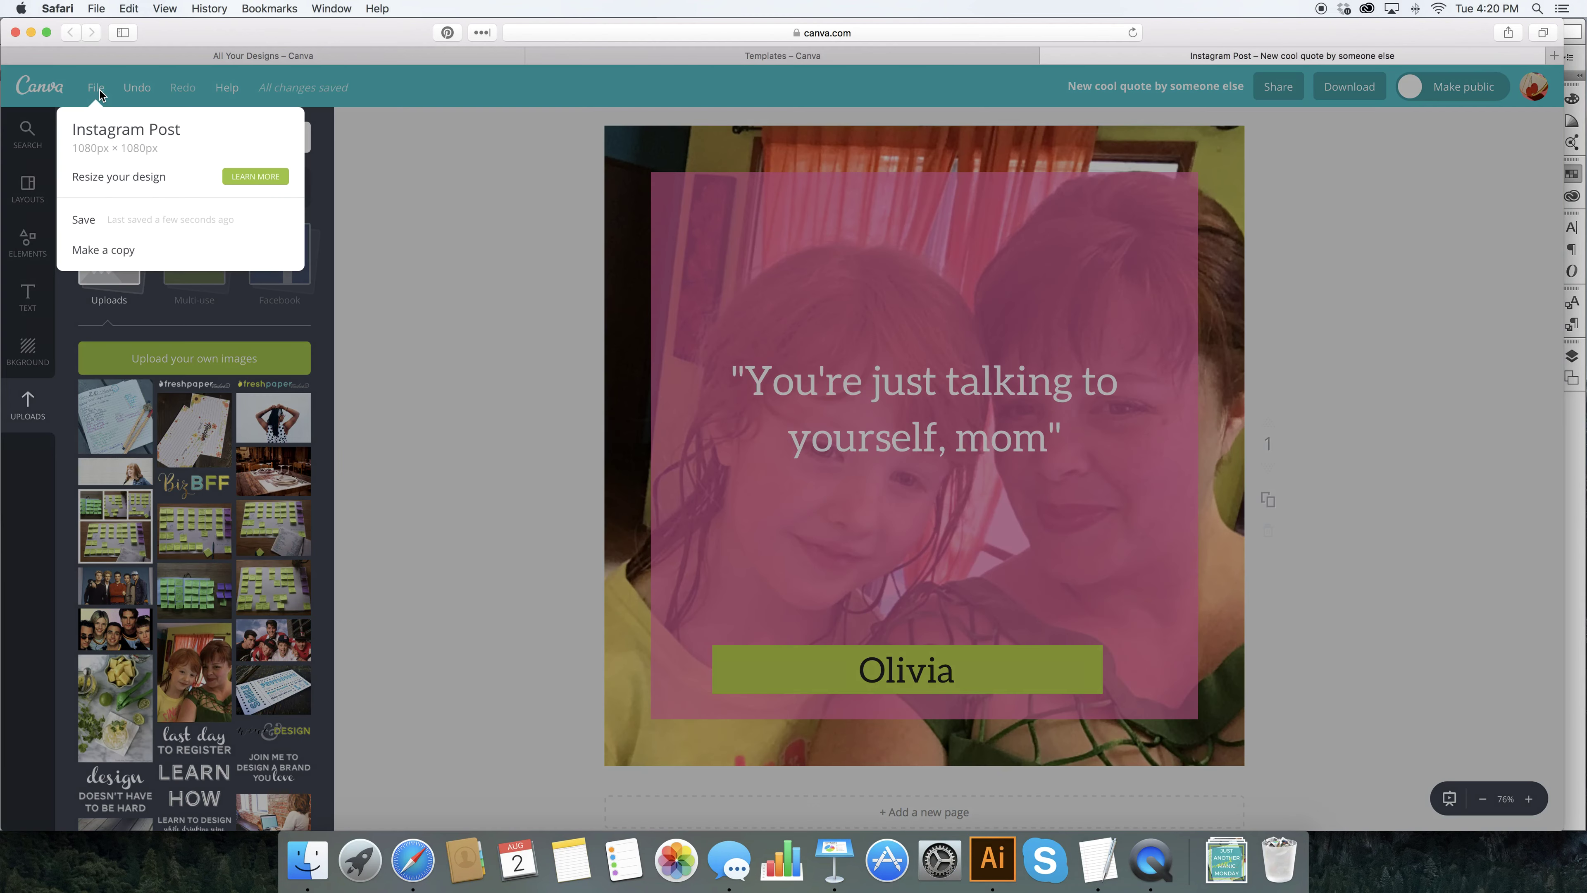
click(110, 227)
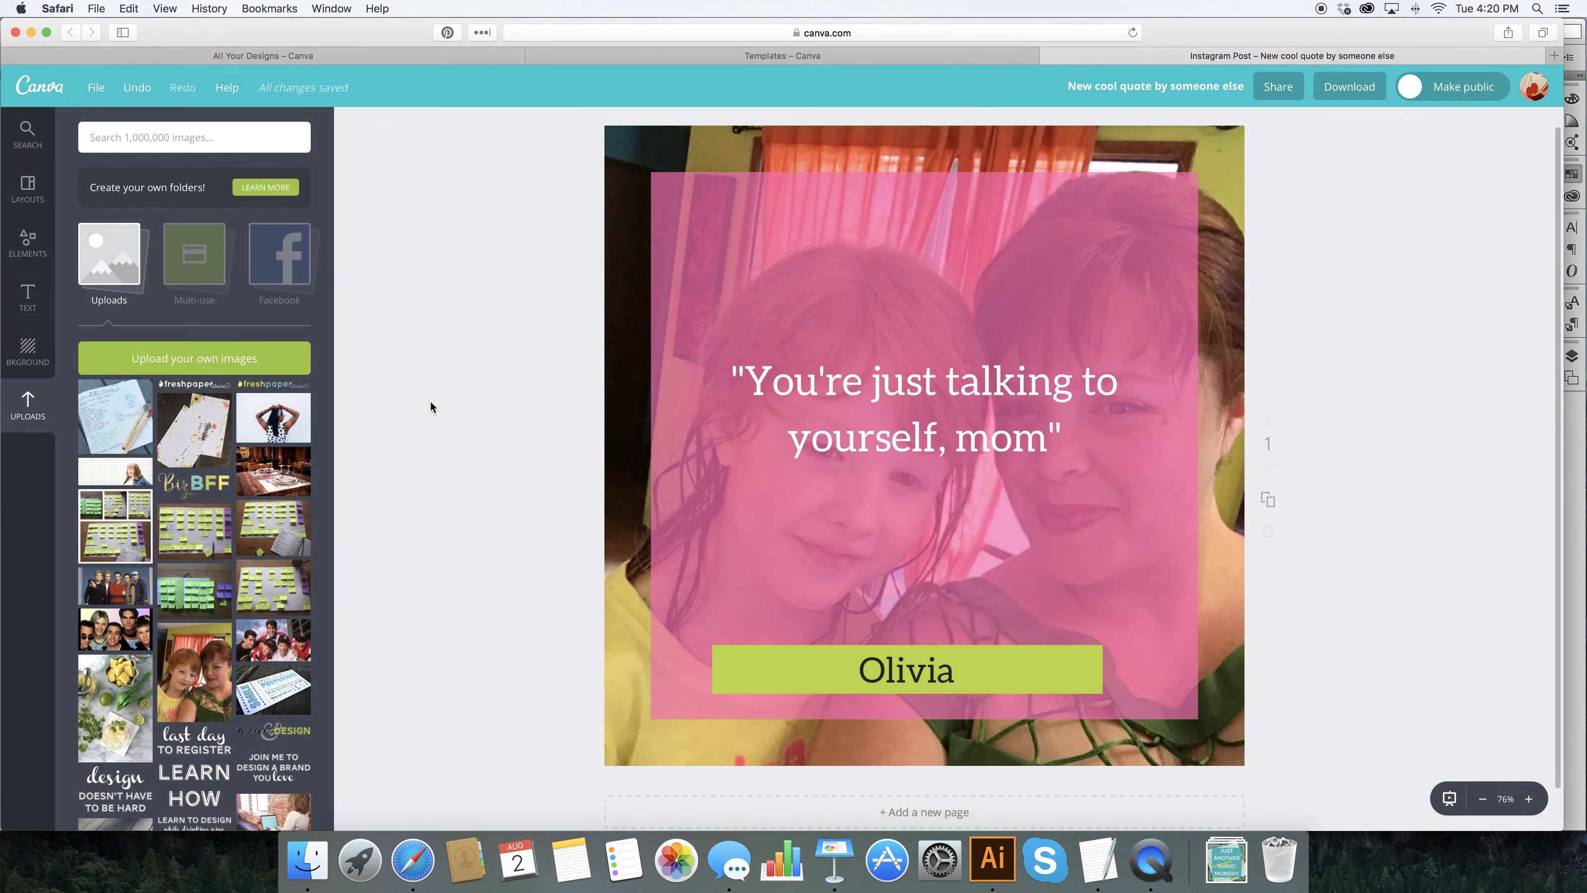
click(53, 88)
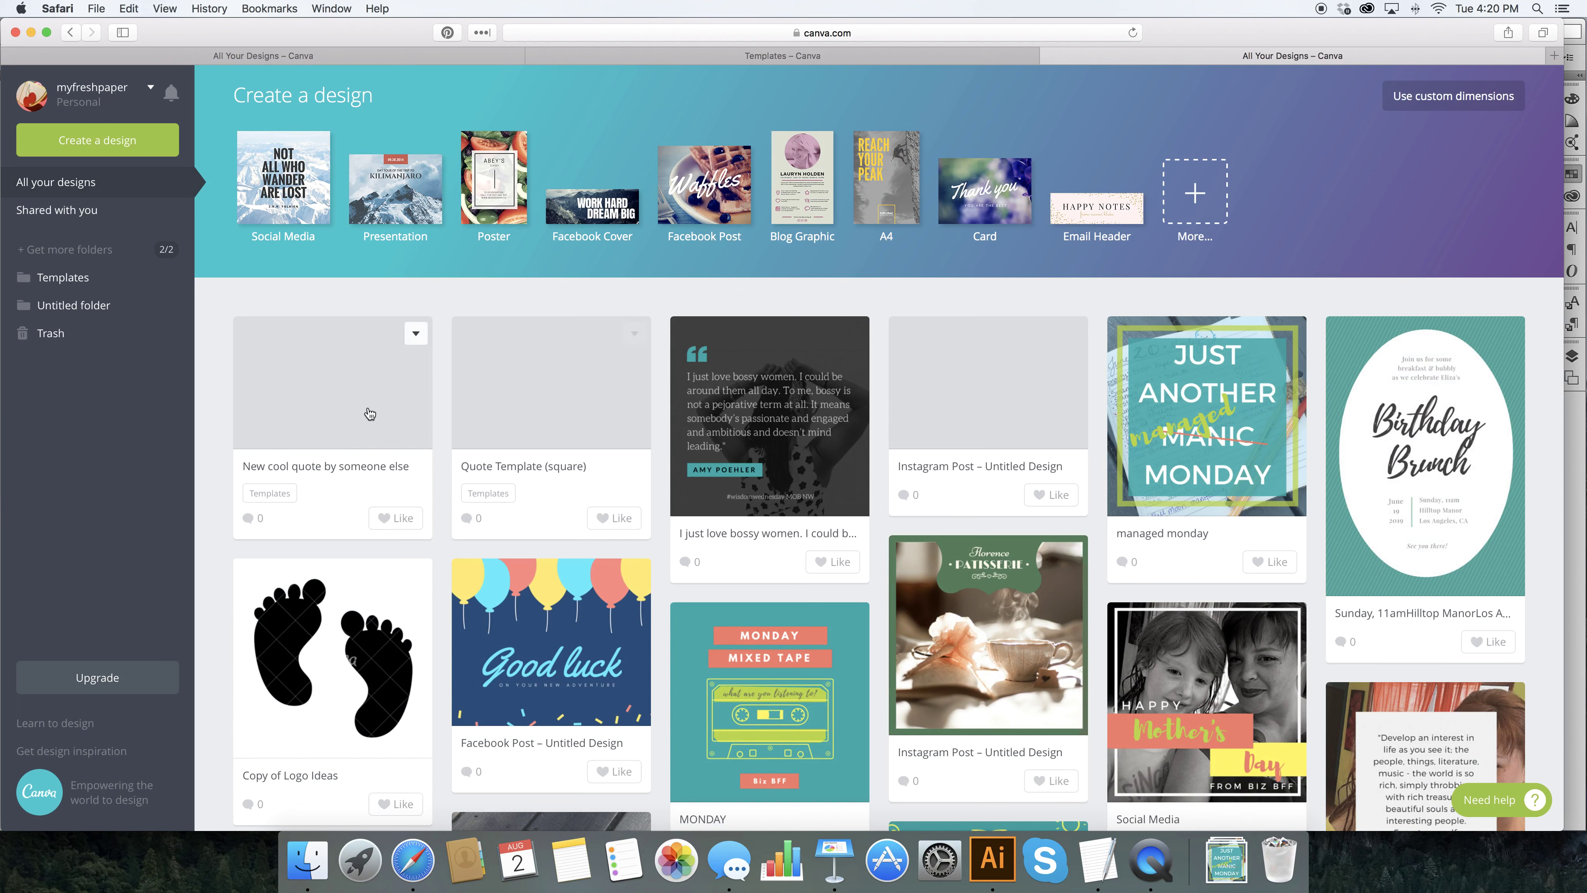
Move 'New cool quote by someone else' into Untitled folder and remove it from Templates
click(88, 285)
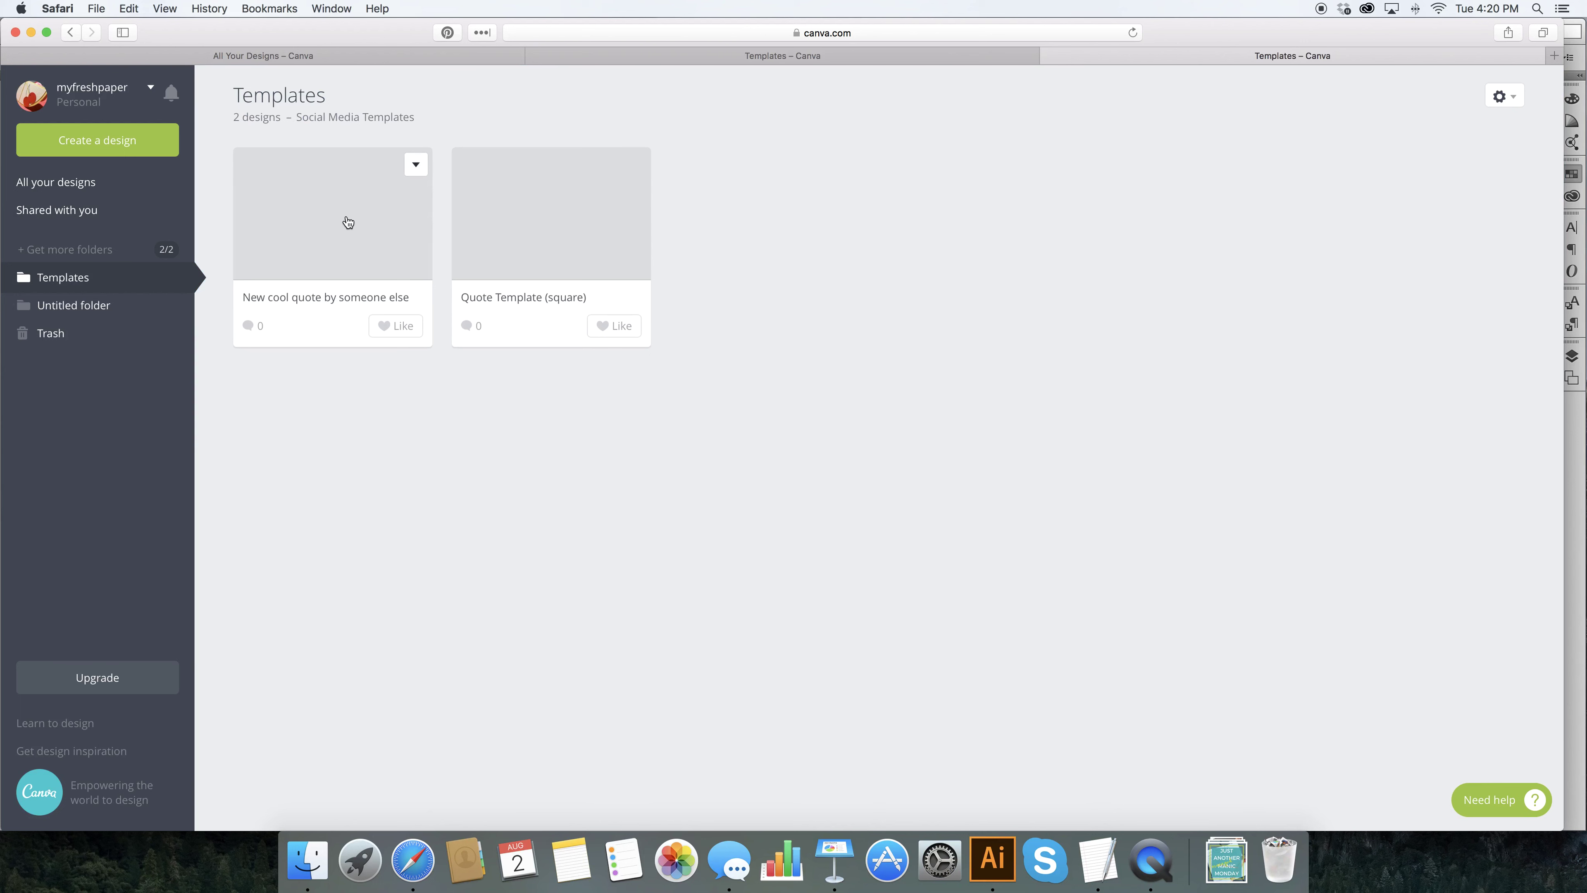
drag(348, 222, 64, 304)
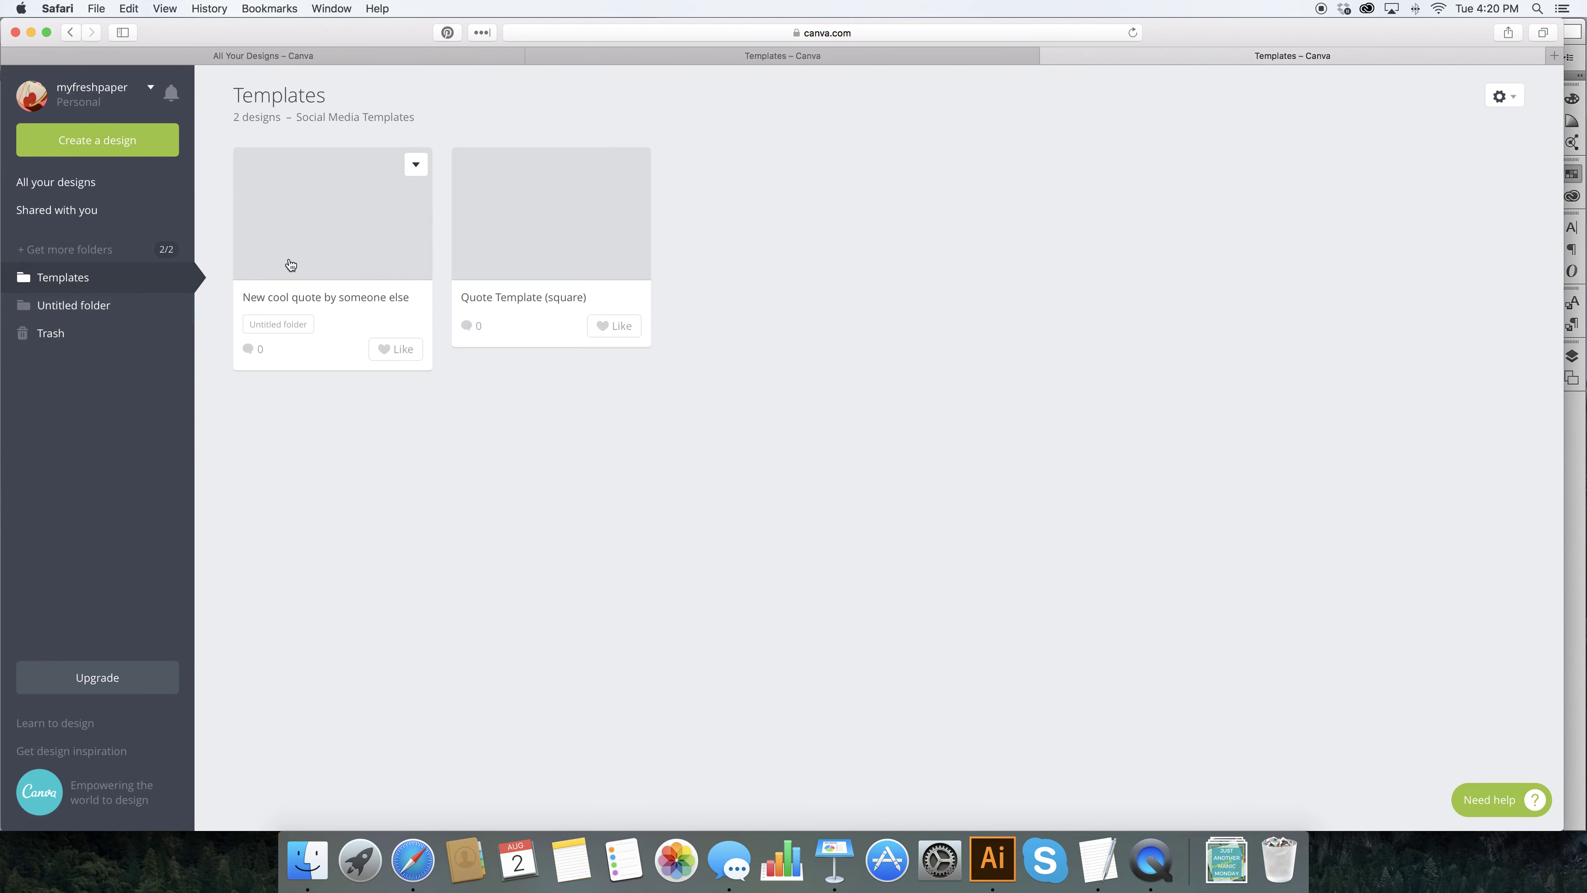
click(416, 165)
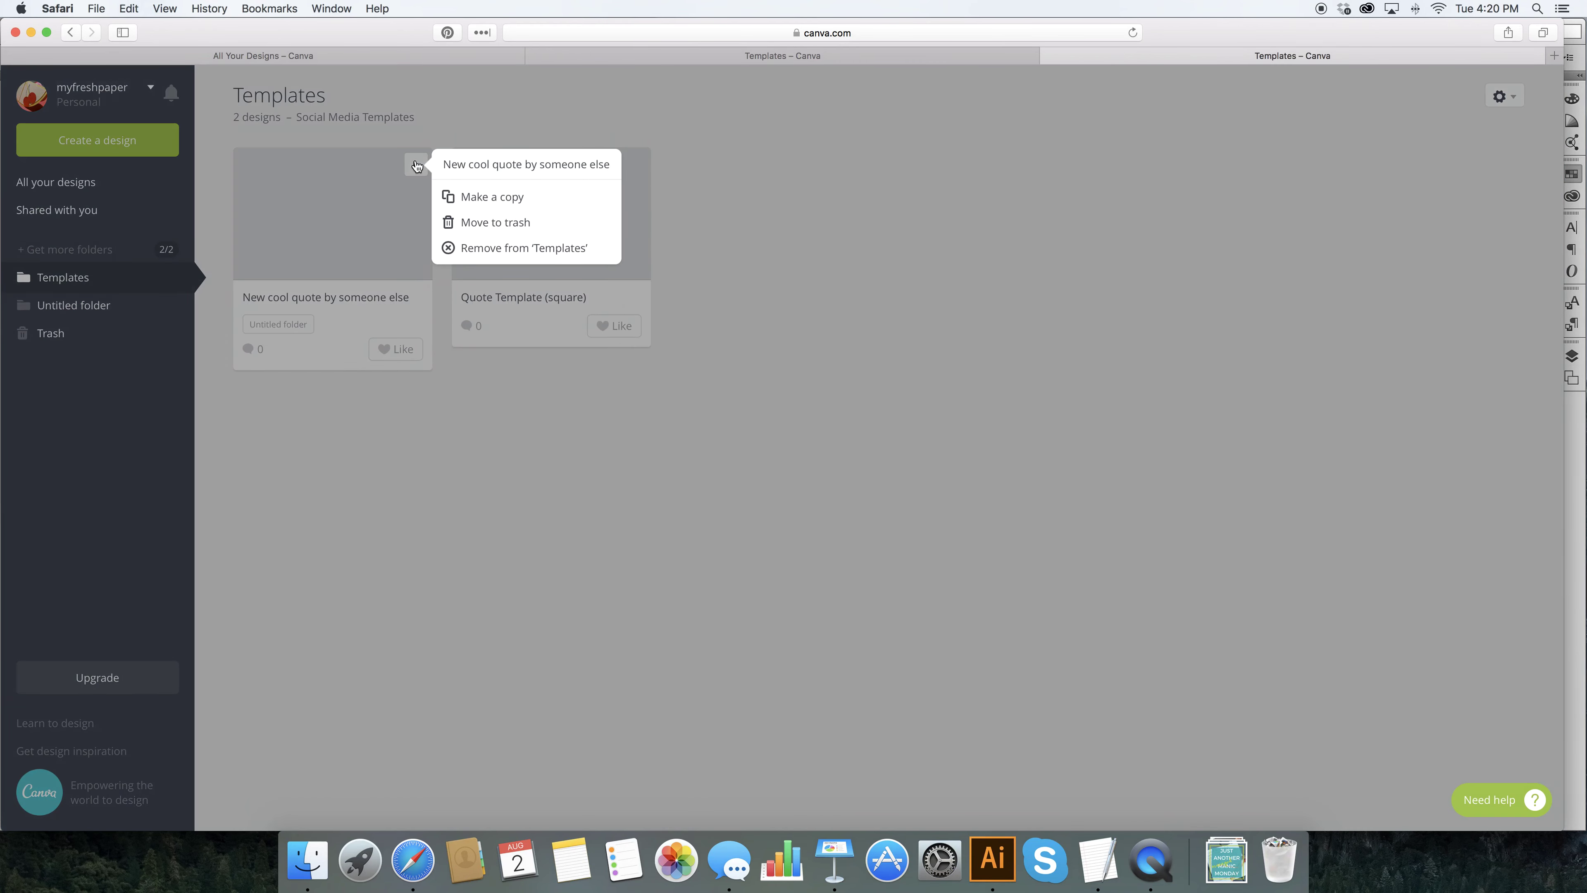
click(486, 249)
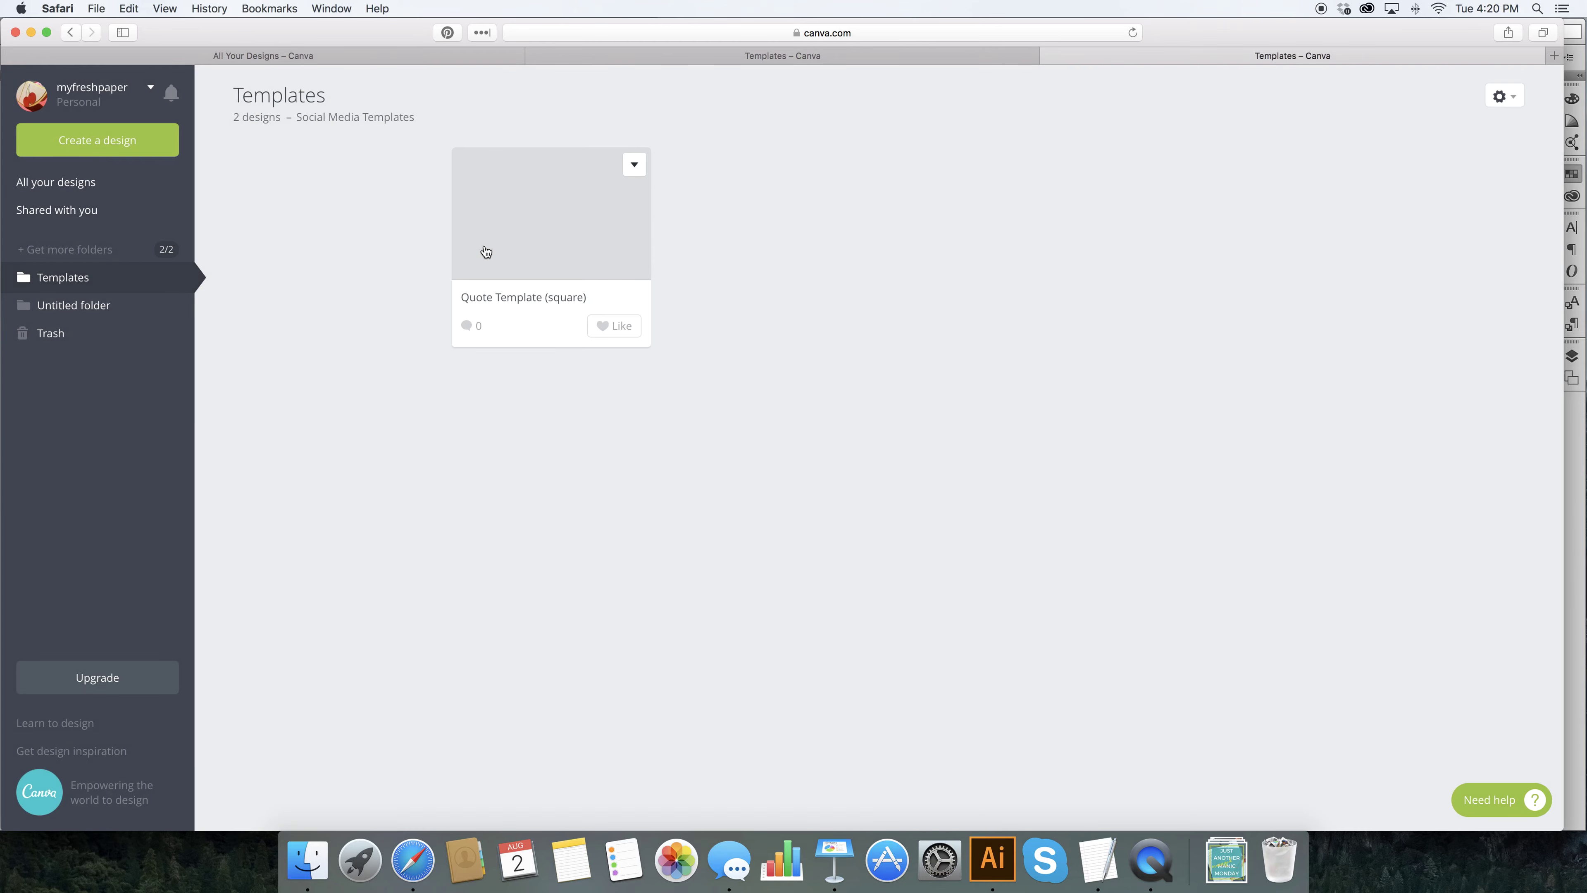